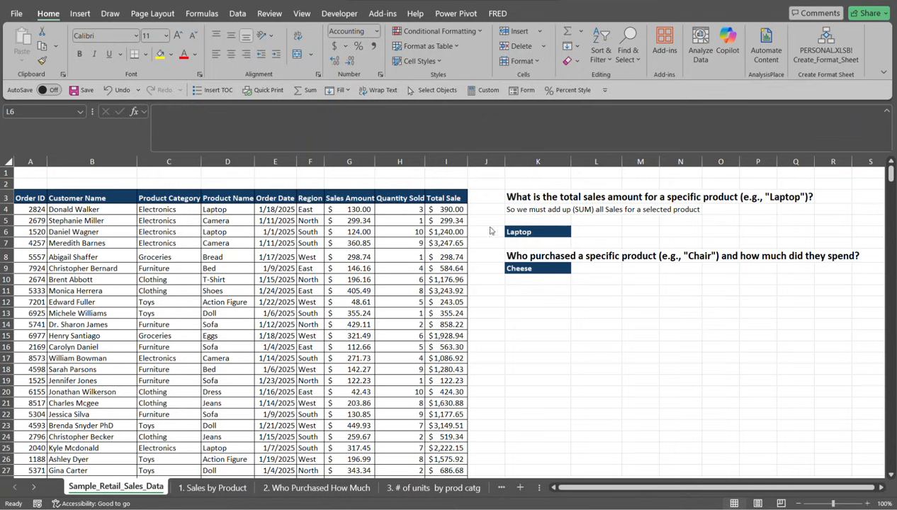
Step: Inspect the data validation rule on product cell K6, checking its List type and source range, and close it without saving
left_click(592, 233)
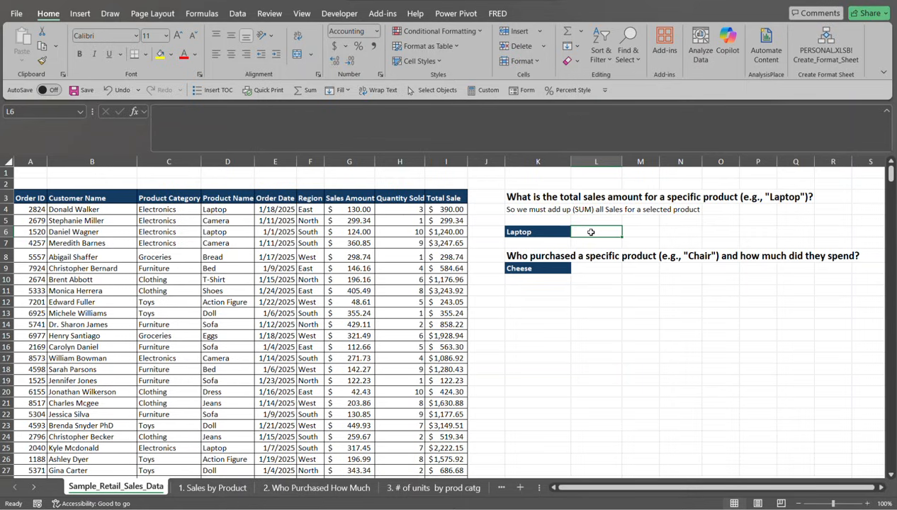
left_click(558, 232)
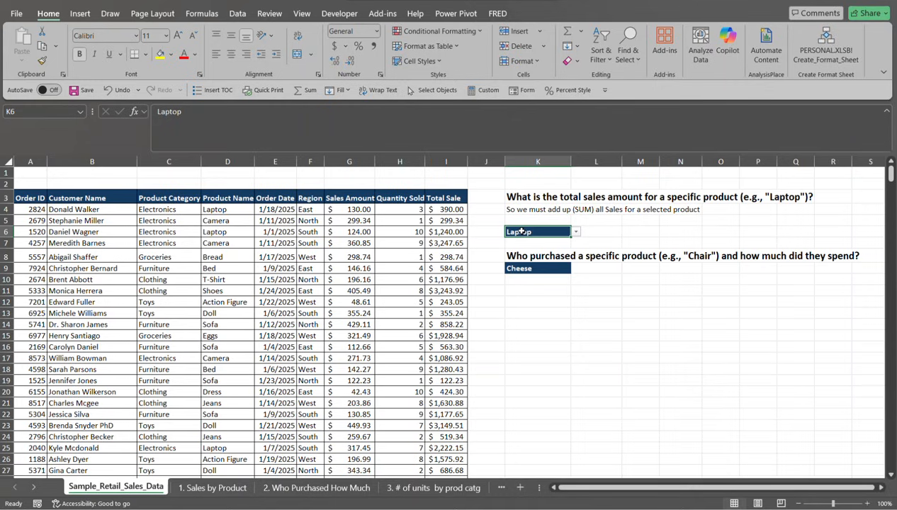
key("alt")
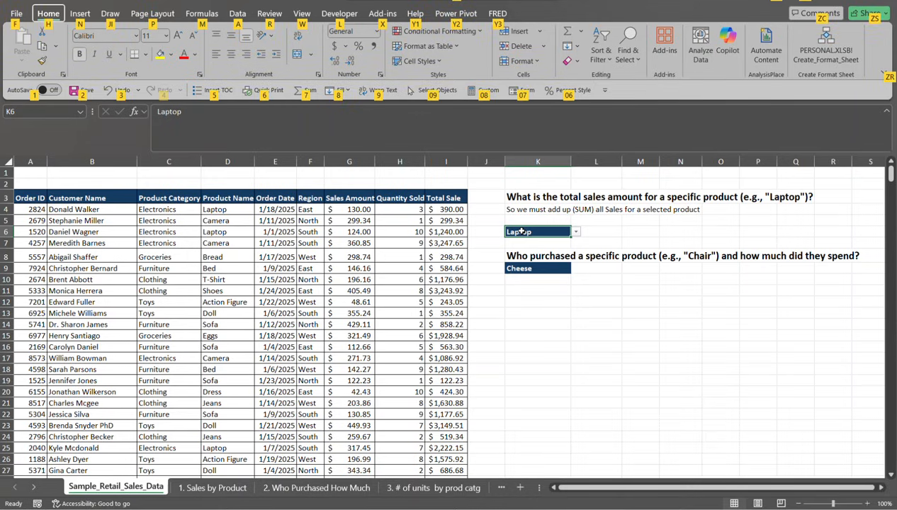
key("a")
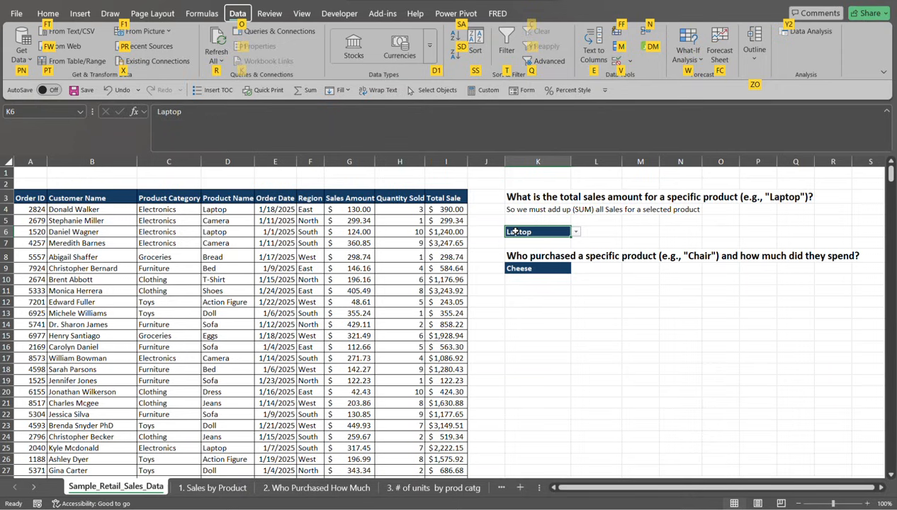
key("v")
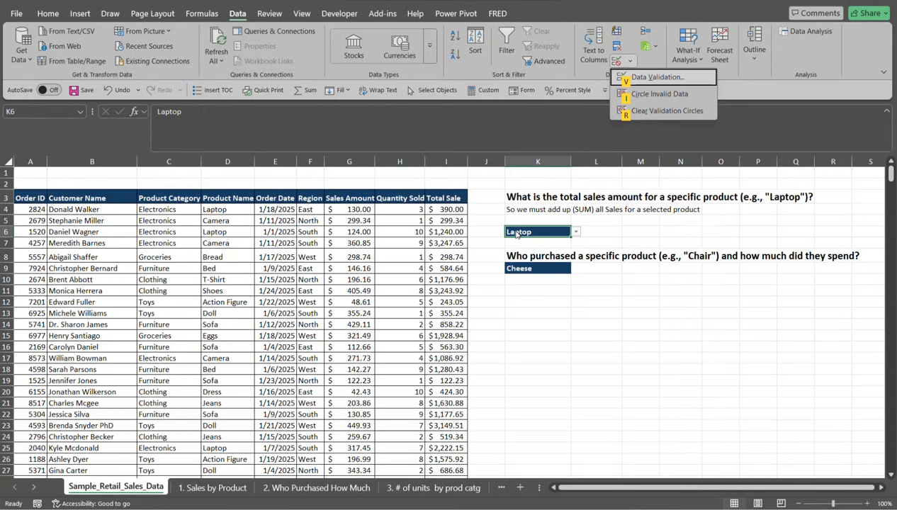
key("v")
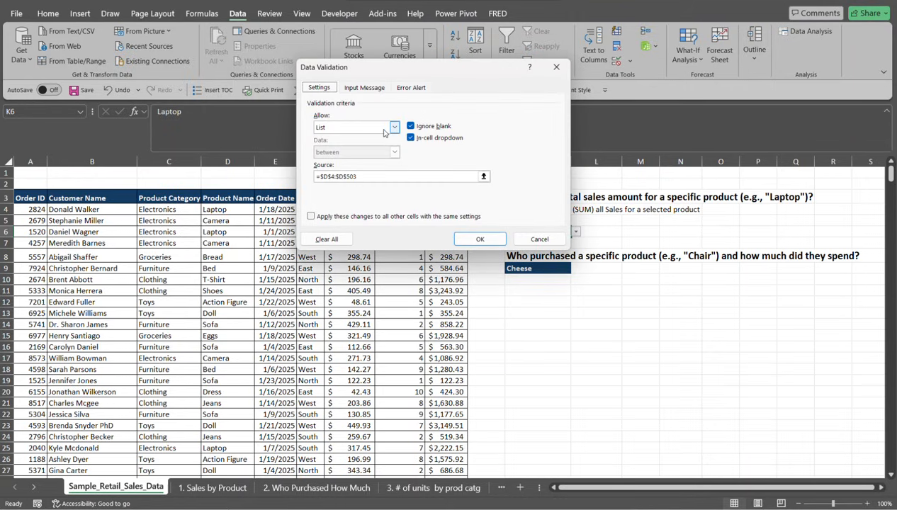
left_click(394, 127)
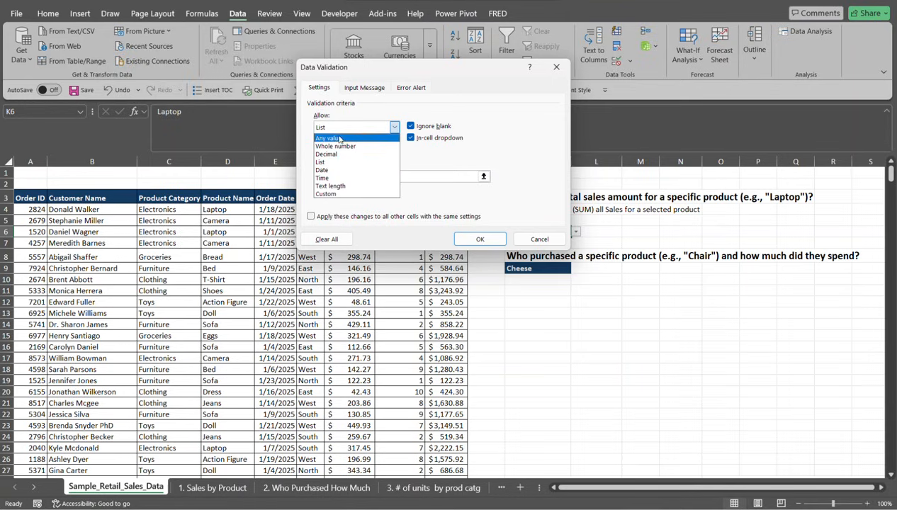
left_click(326, 163)
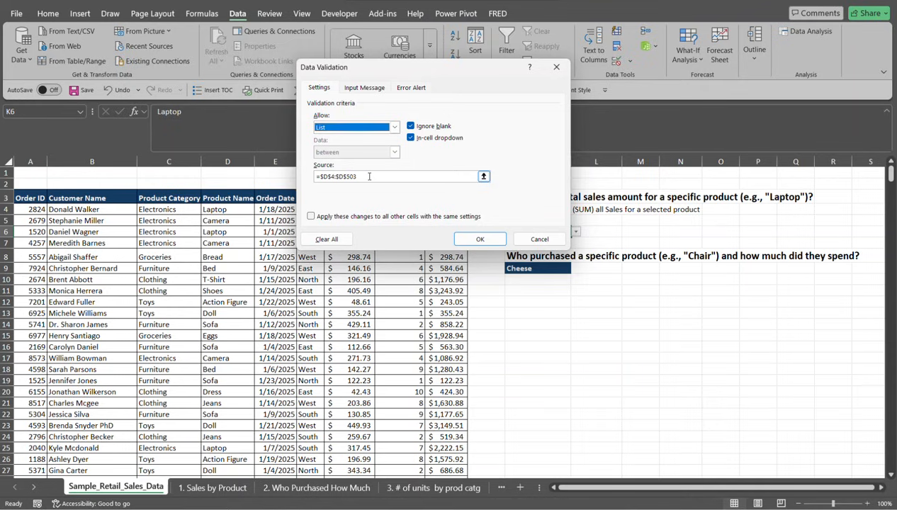
left_click(483, 179)
scroll(225, 188, "down", 1)
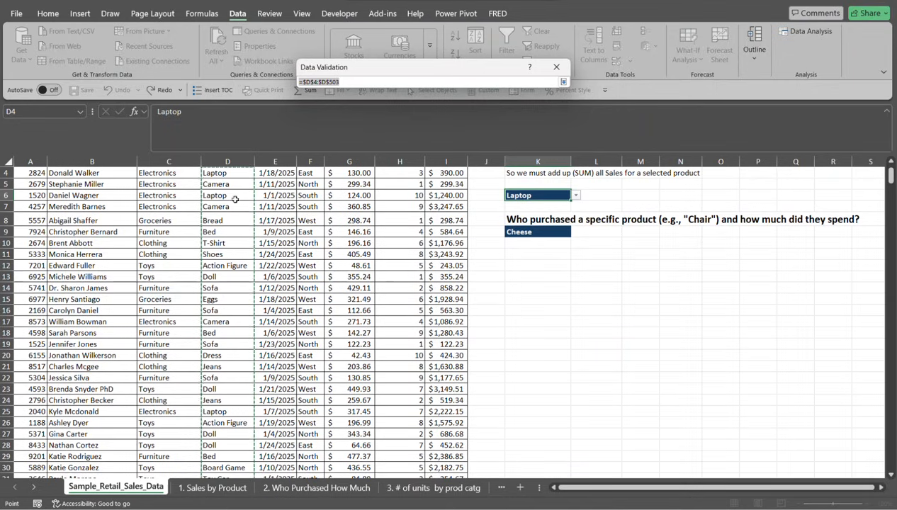
left_click_drag(891, 182, 893, 177)
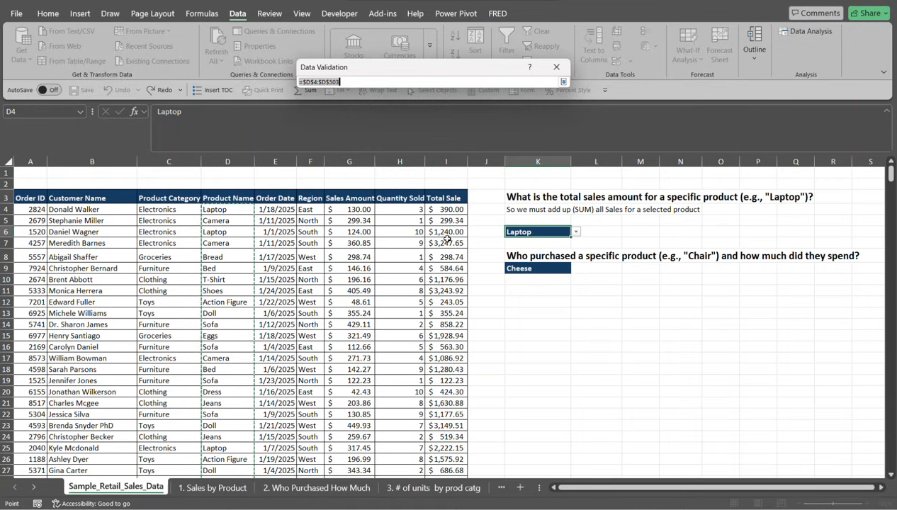
left_click(562, 82)
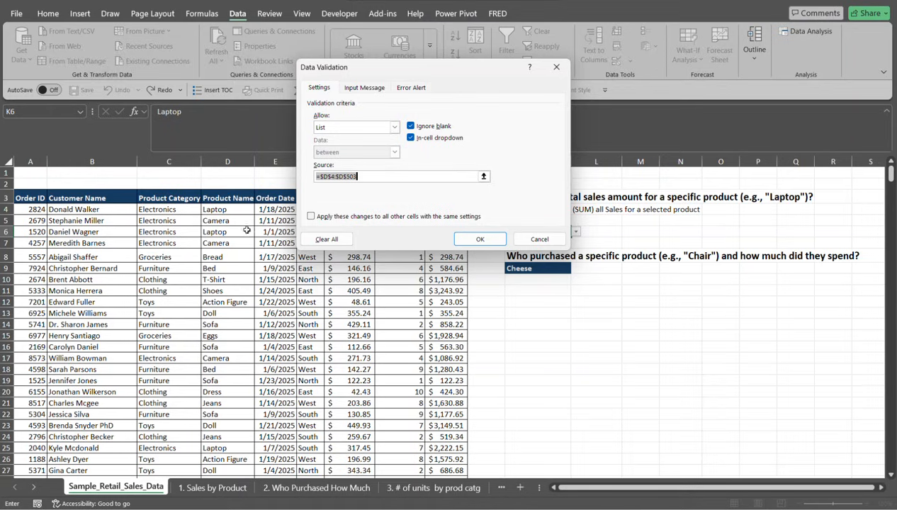
left_click(536, 242)
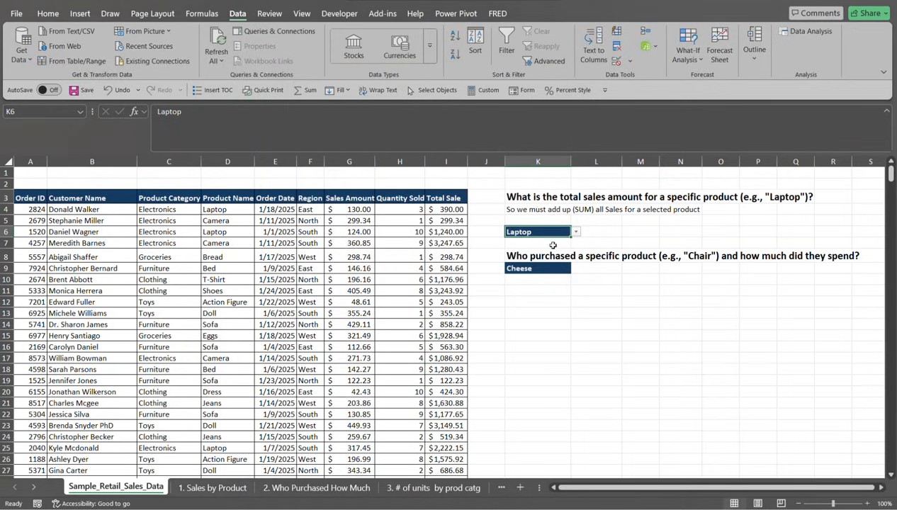
Step: Begin a SUMIF formula in L6 using the Product Name values as the absolute range $D$4:$D$503
left_click(588, 232)
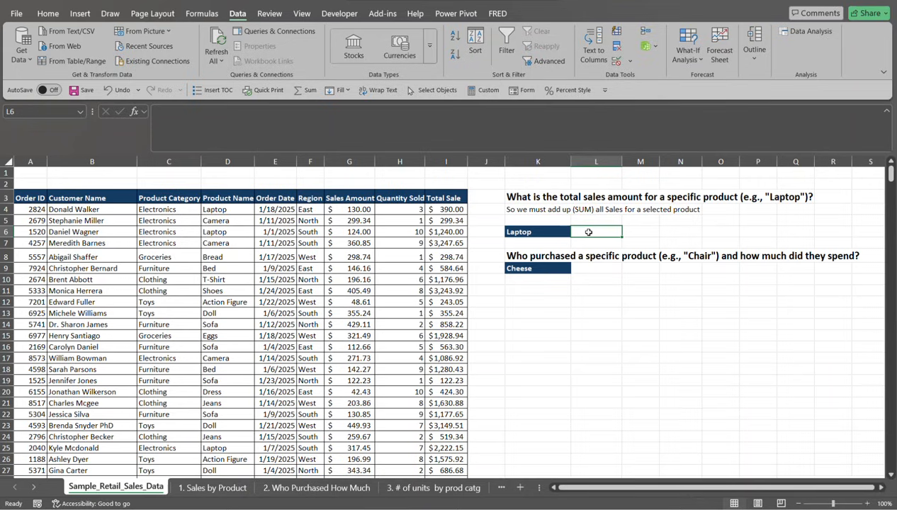
type("=")
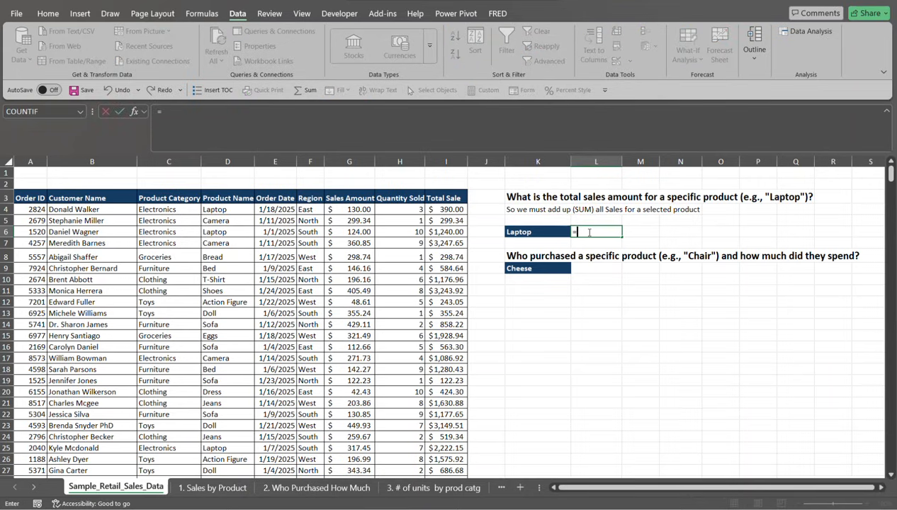
type("sumif")
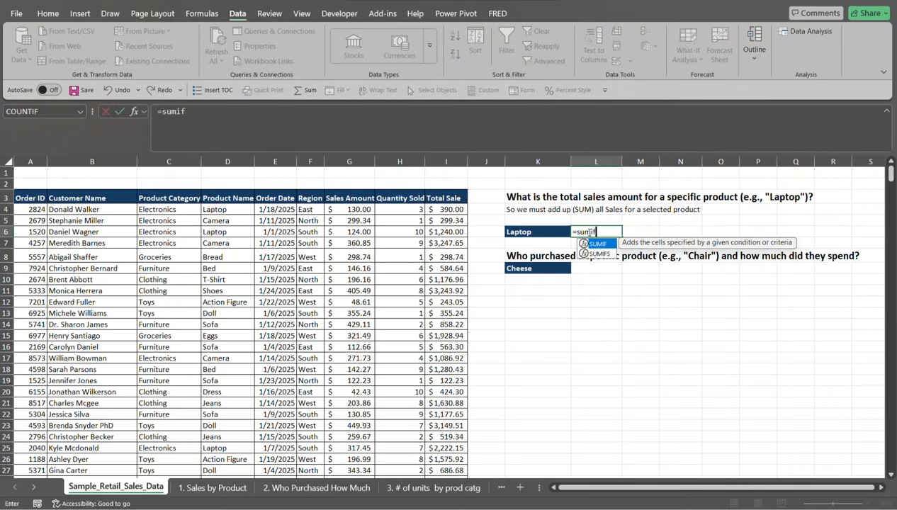
key("Tab")
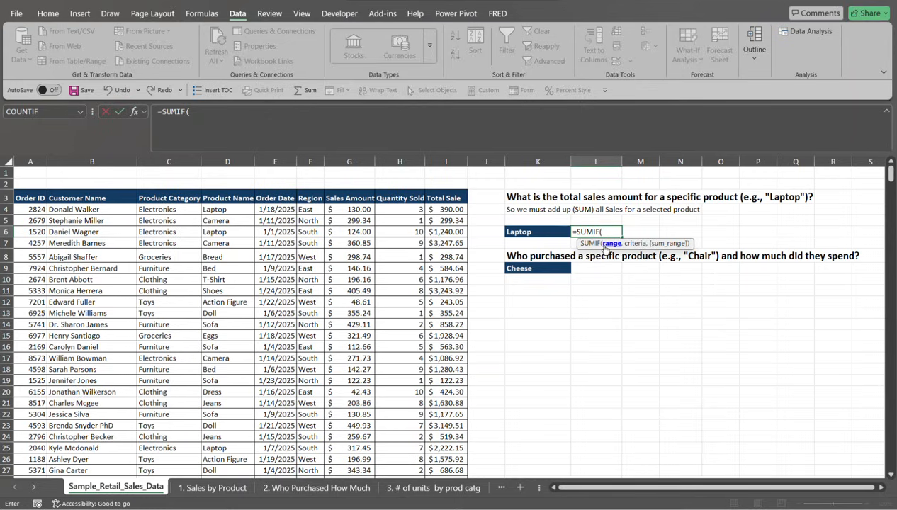
left_click(227, 209)
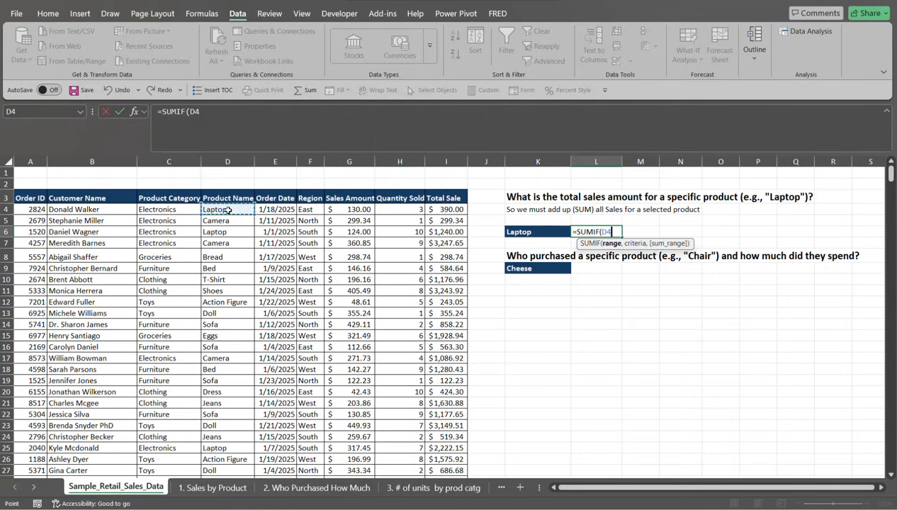
key("ctrl+shift+Down")
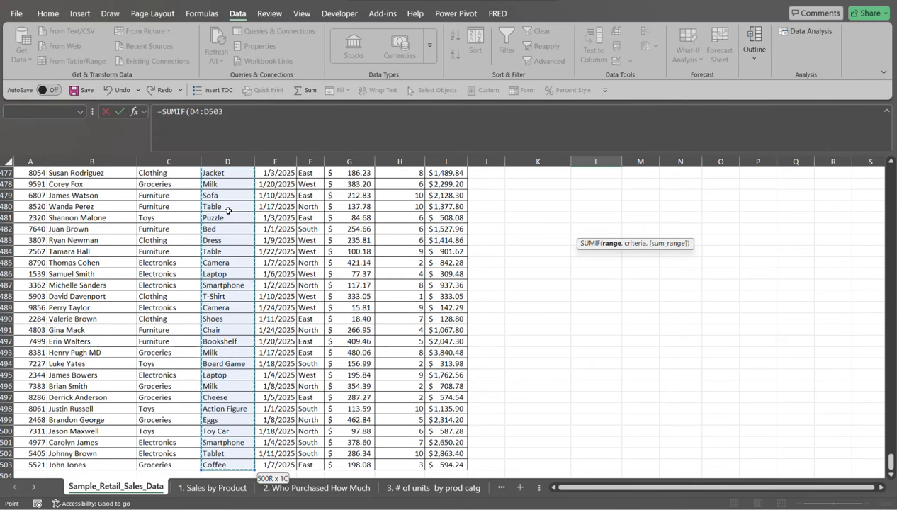
key("ctrl+BackSpace")
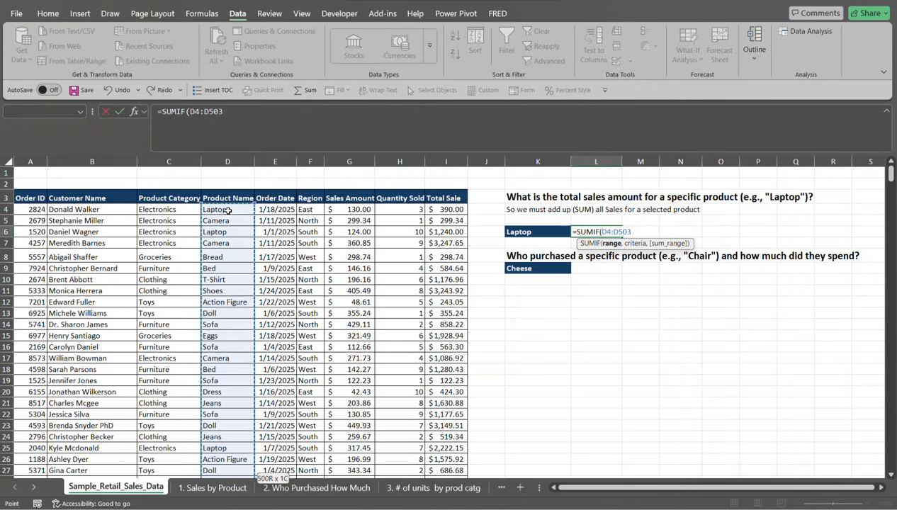
key("F4")
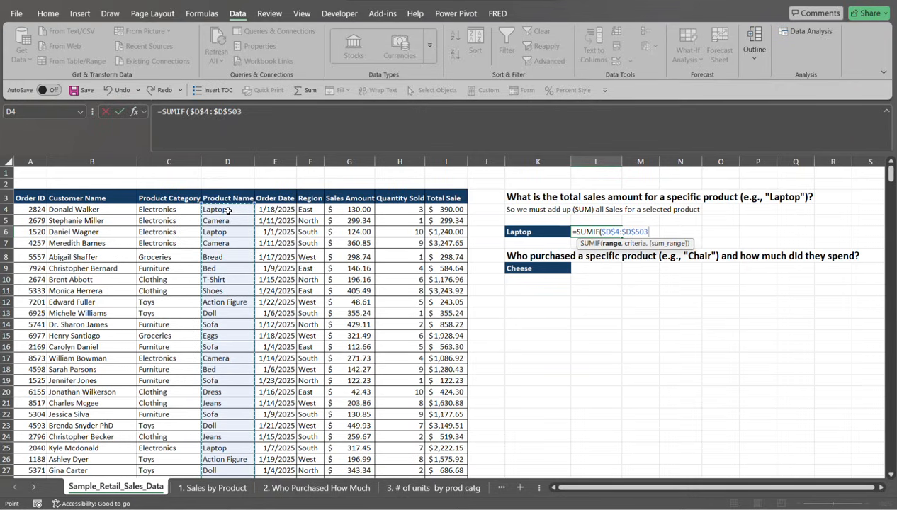
type(",")
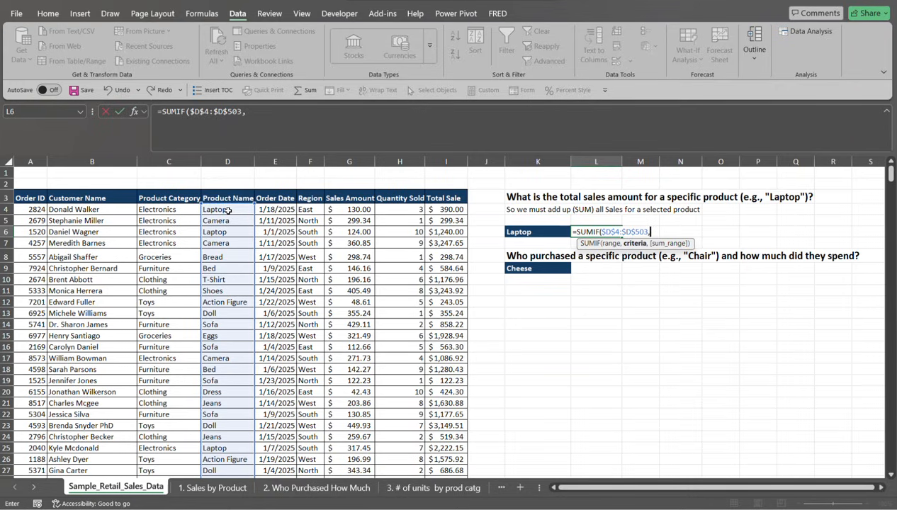
Step: Complete the L6 SUMIF with $K$6 as the criteria and the Total Sale values $I$4:$I$503 as the absolute sum range
left_click(520, 231)
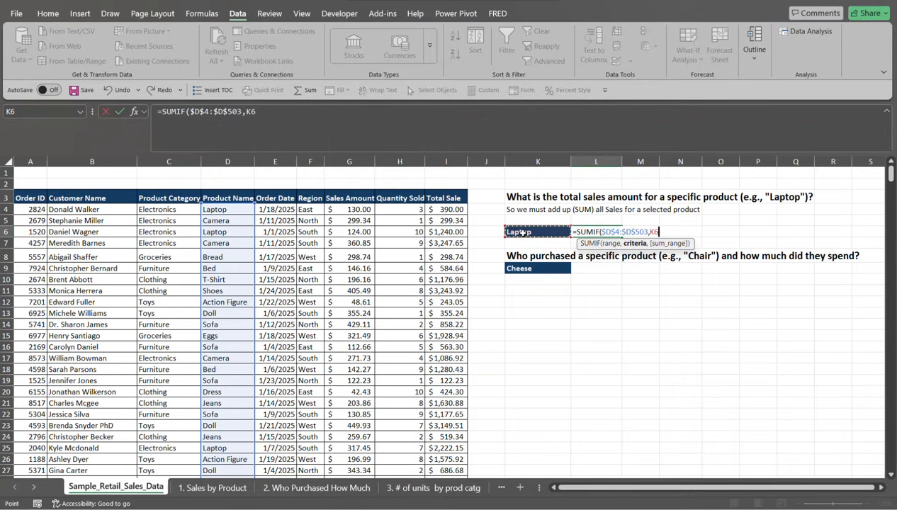
key("F4")
type(",")
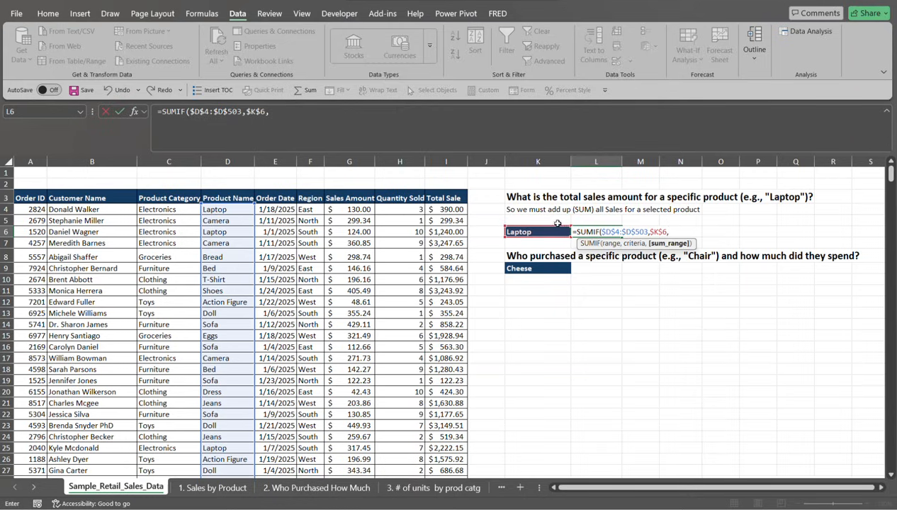
left_click(452, 209)
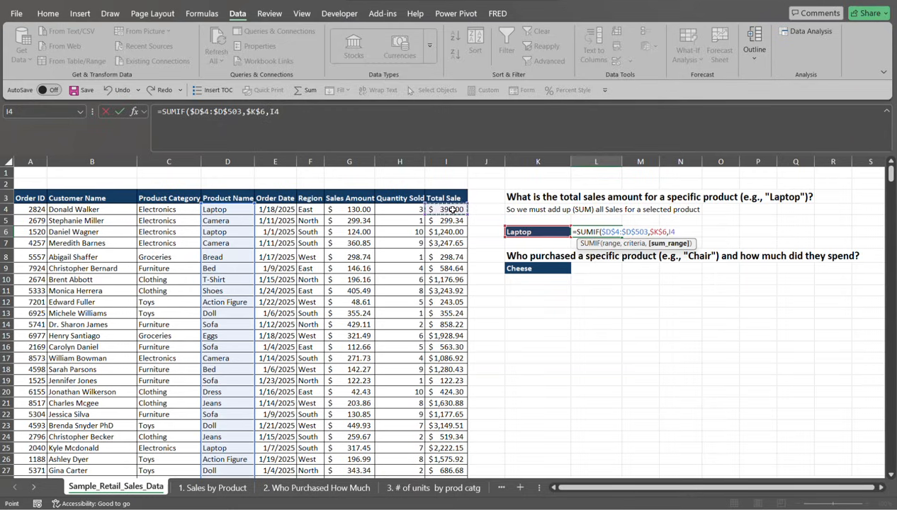
key("ctrl+shift+Down")
key("ctrl+BackSpace")
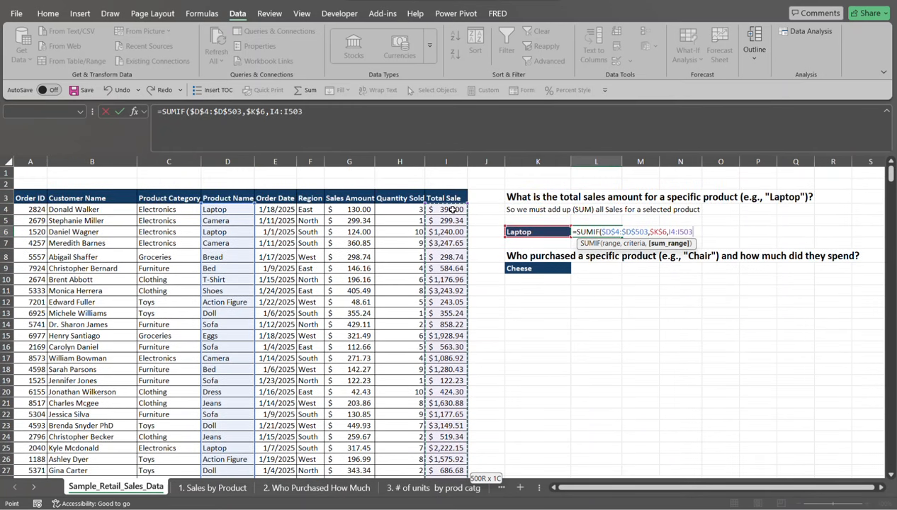
key("F4")
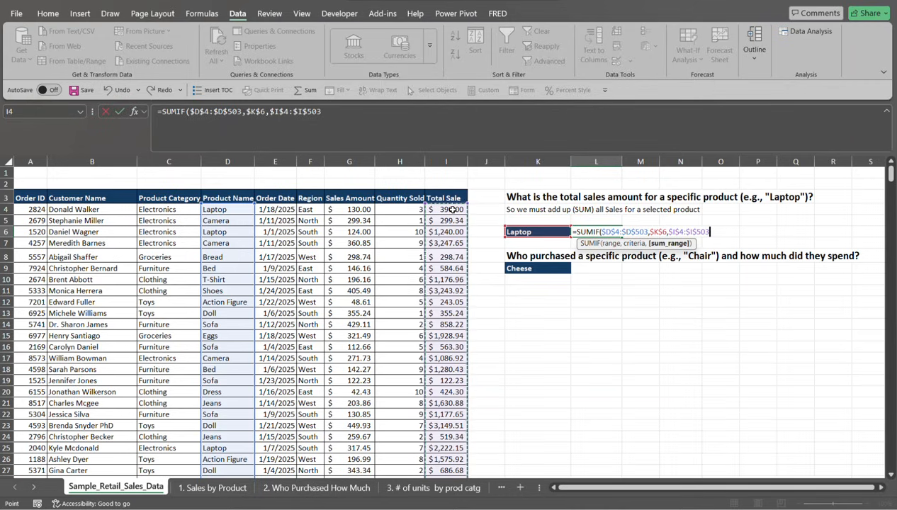
type(")")
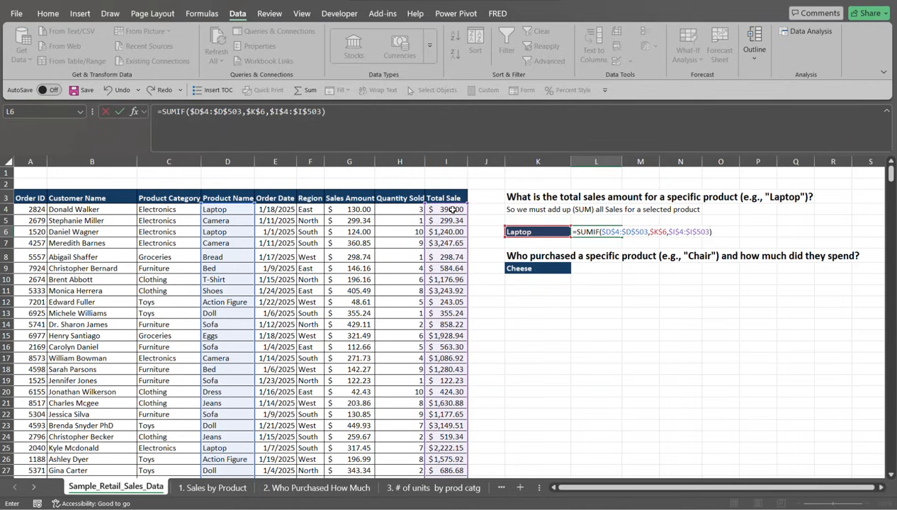
key("Return")
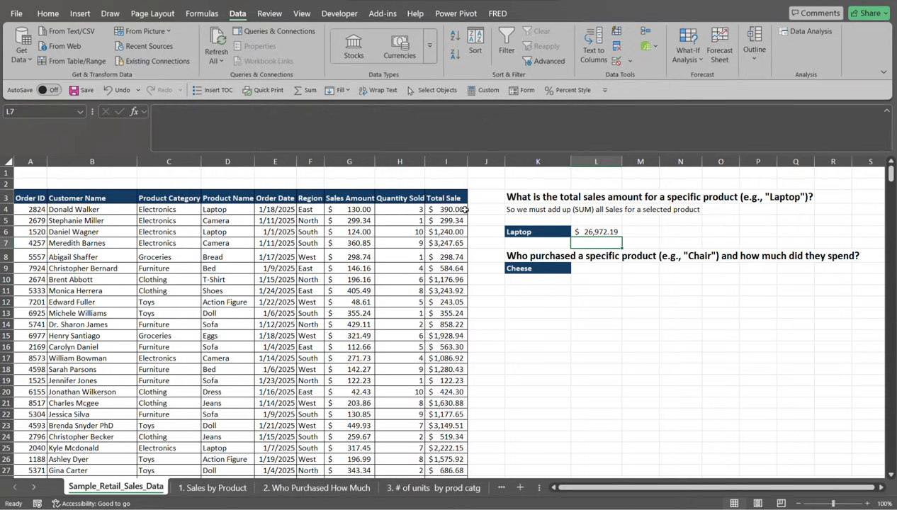
Step: Test the total sales formula by switching the product in K6 to Bed and back to Laptop
left_click(602, 233)
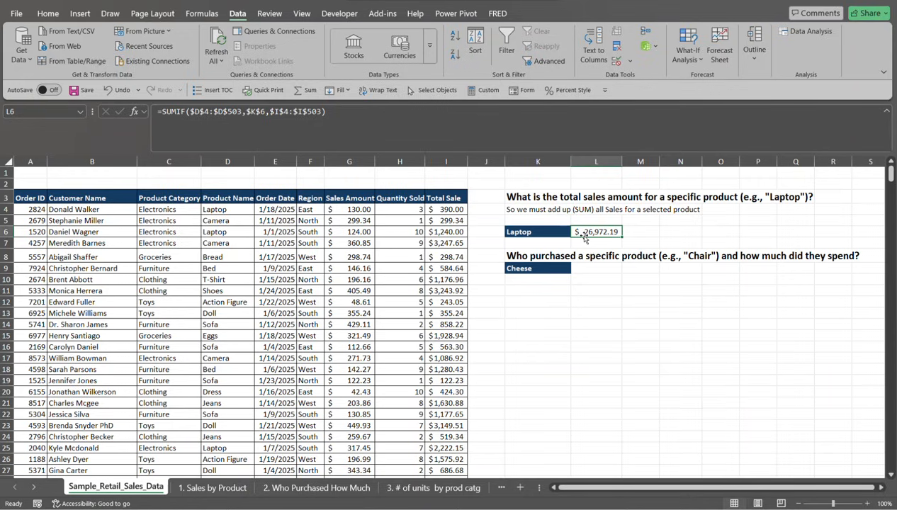
left_click(535, 230)
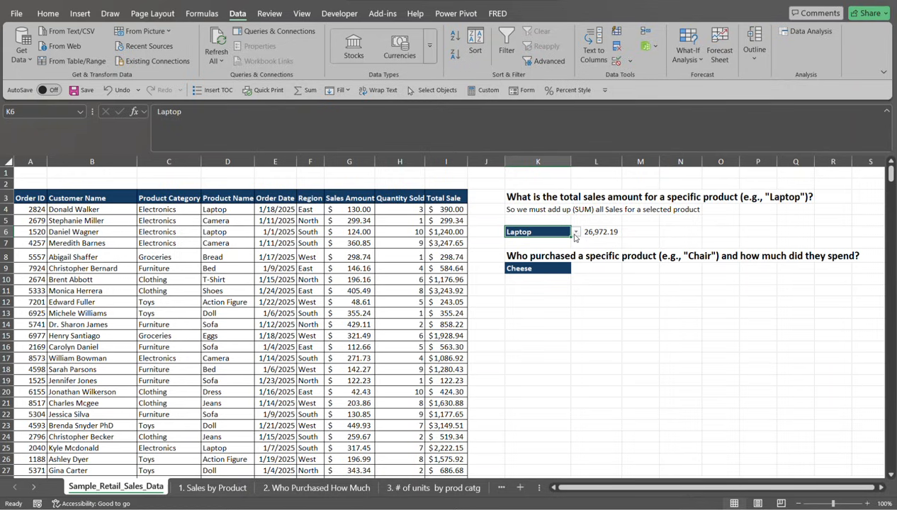
left_click(576, 232)
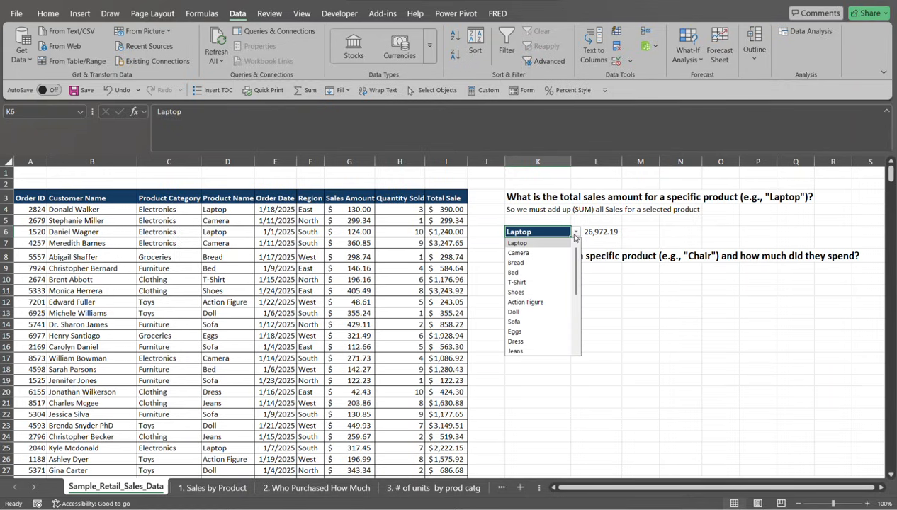
left_click(542, 276)
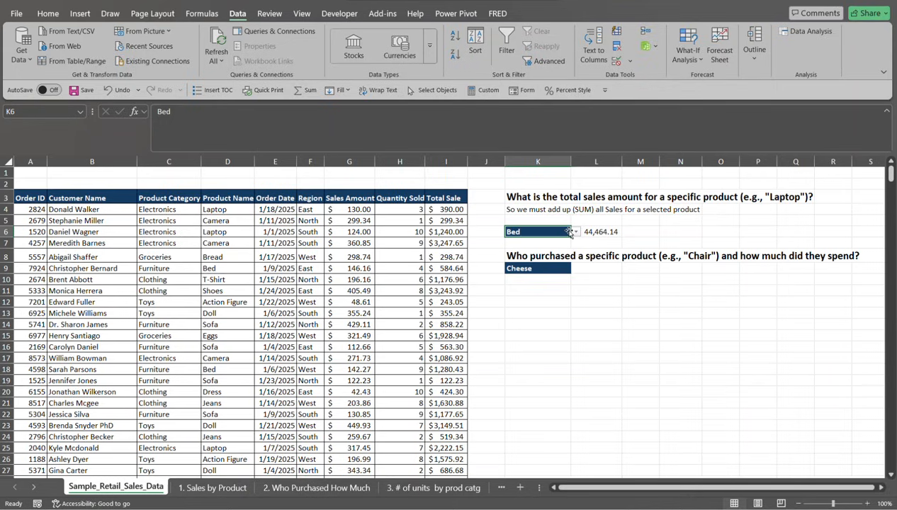
left_click(576, 232)
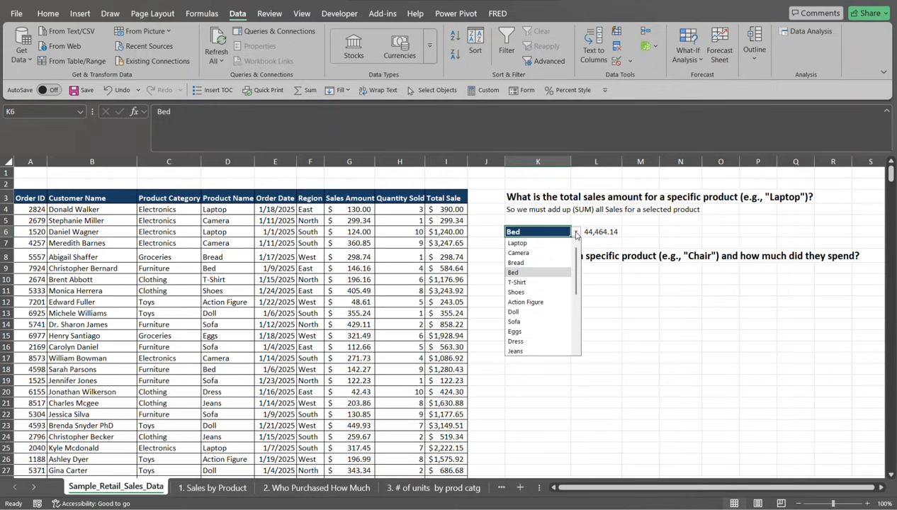
left_click(551, 243)
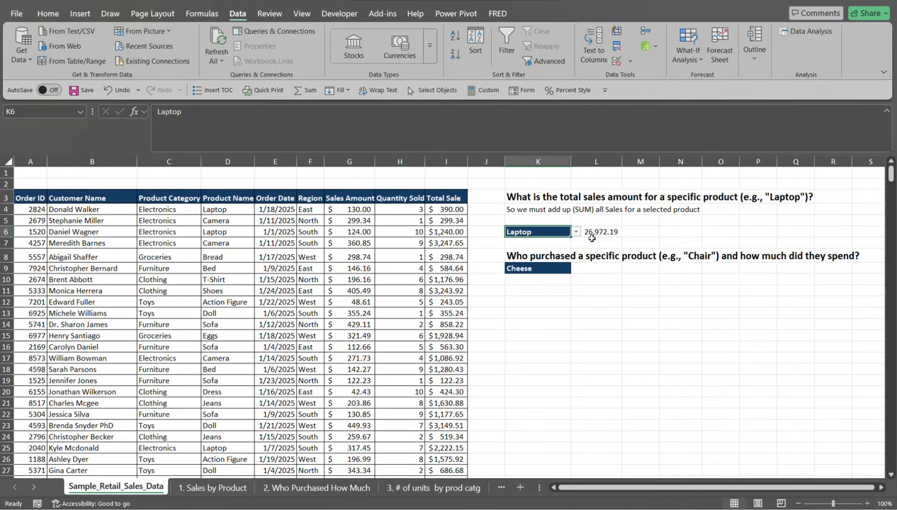
left_click(256, 245)
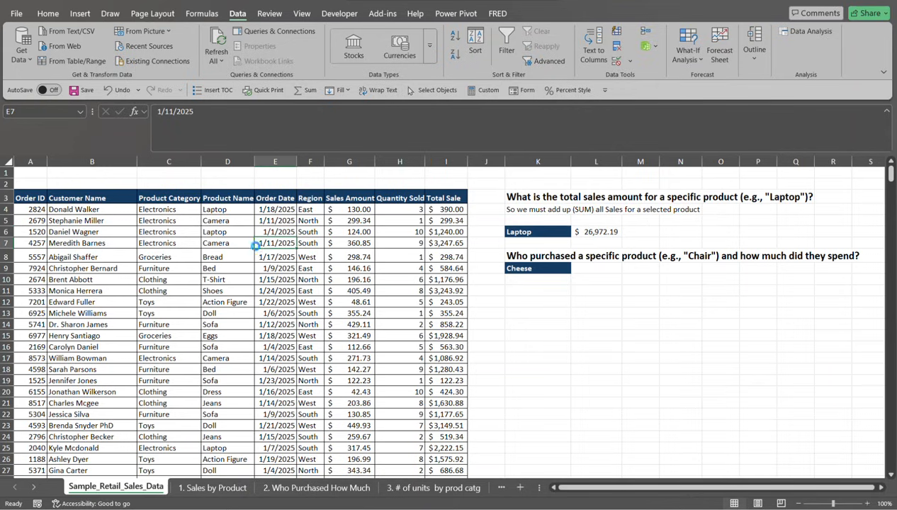
Step: Turn on filtering for the sales table and limit the Product Name column to Laptop
key("ctrl+shift+l")
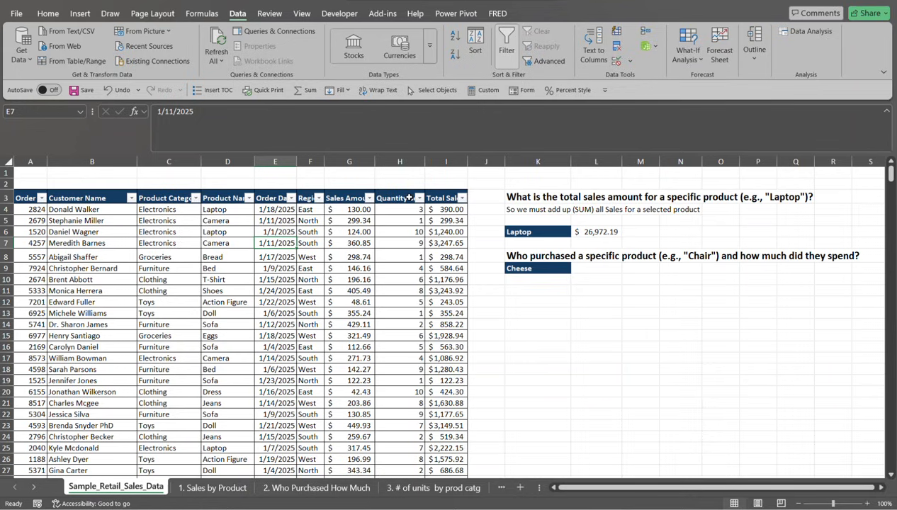
left_click(248, 197)
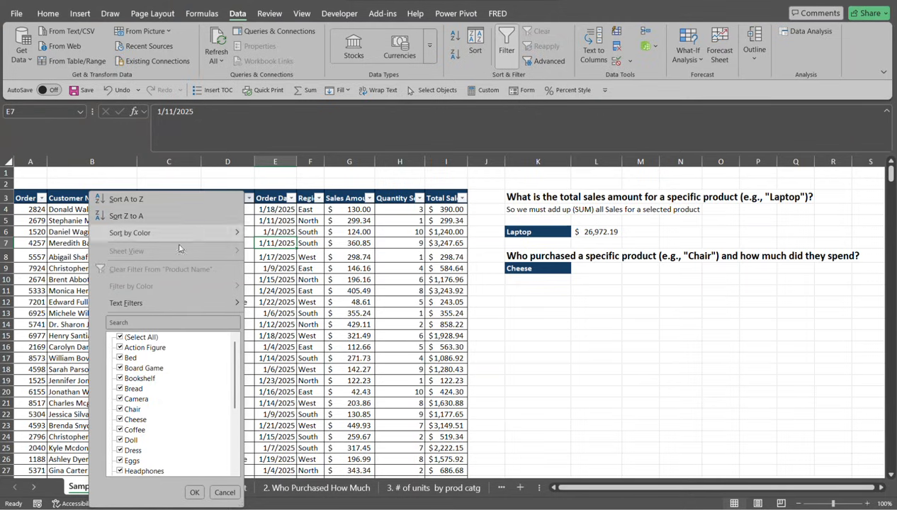
left_click(125, 321)
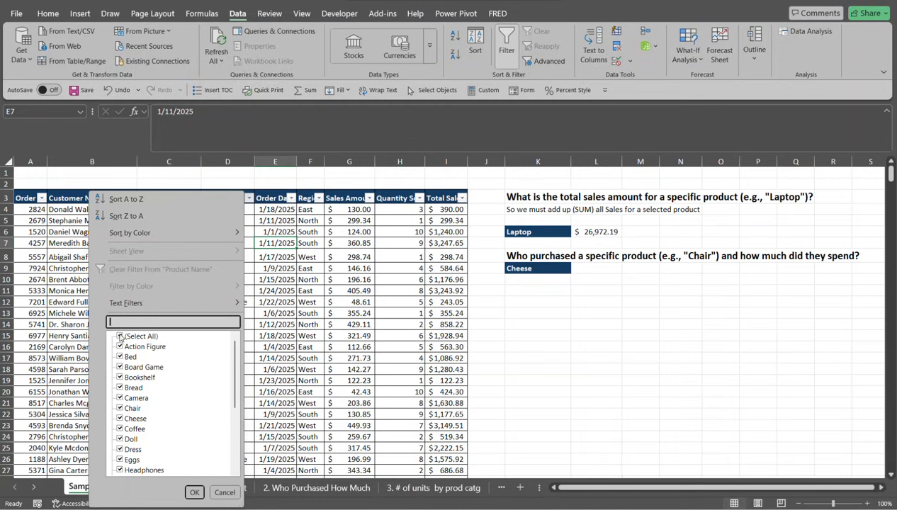
left_click(120, 336)
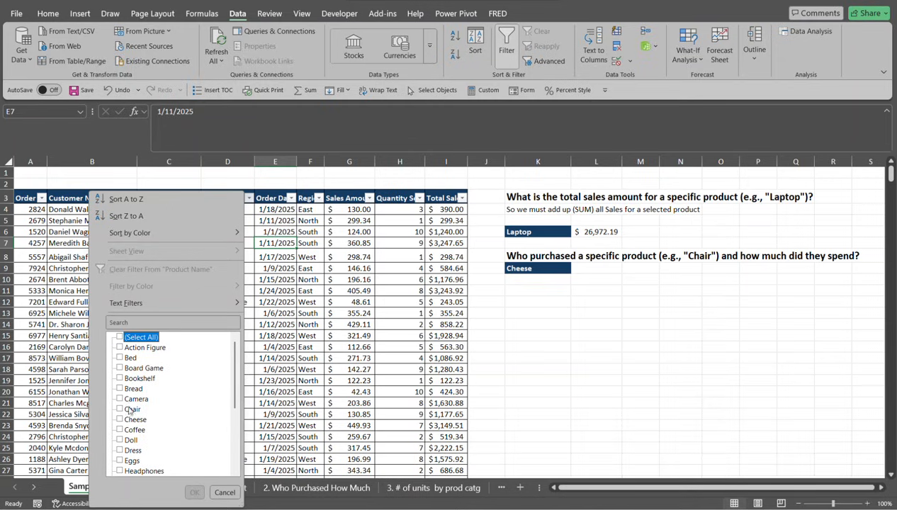
left_click(148, 322)
type("lapt")
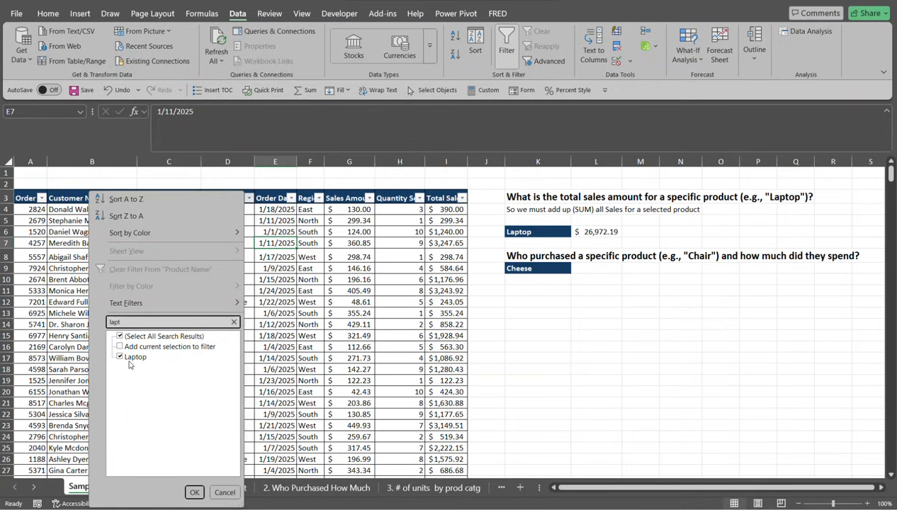
left_click(194, 492)
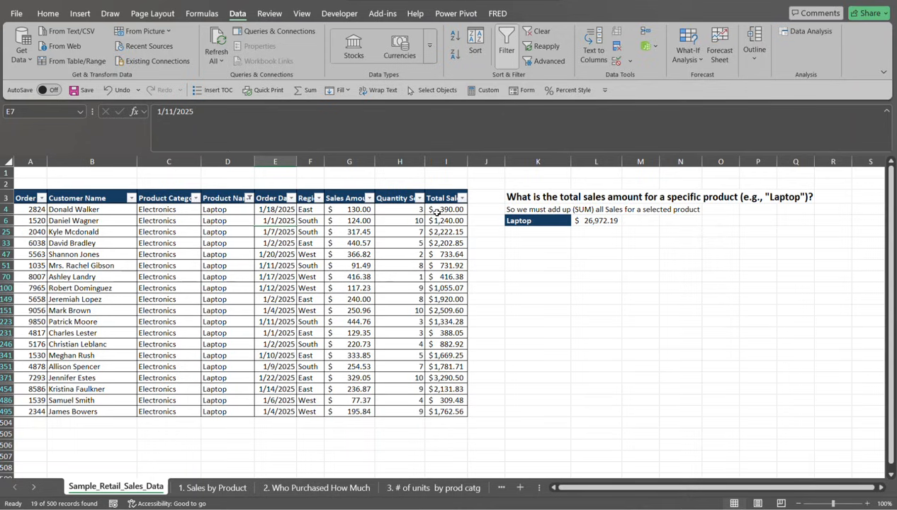
Step: Check the sum of the filtered Total Sale values against L6 and remove the table's filters
left_click_drag(436, 212, 437, 411)
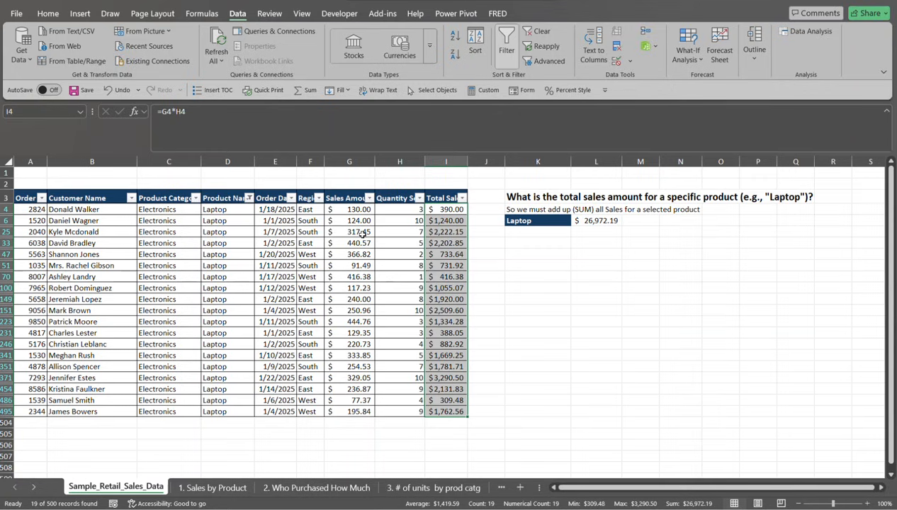
key("ctrl+shift+l")
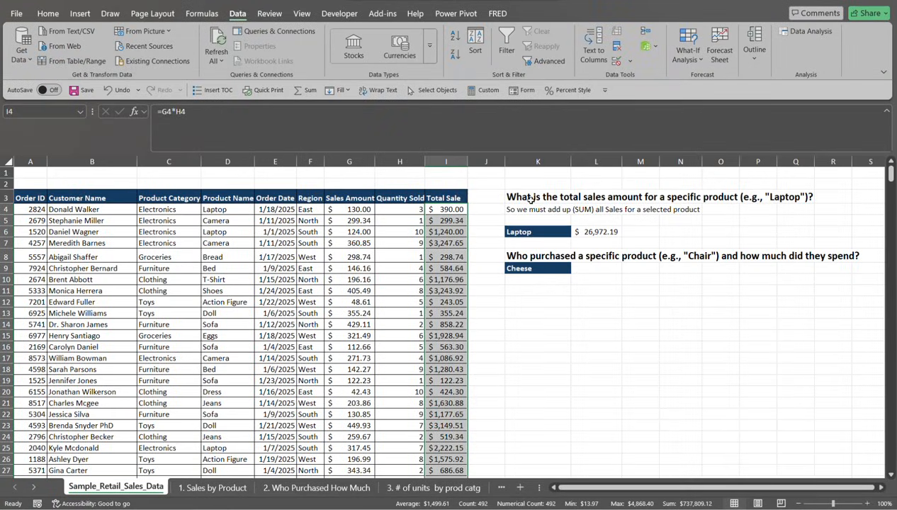
Step: Begin a FILTER formula in L9 using the Customer Name values as the absolute array $B$4:$B$503
left_click(592, 267)
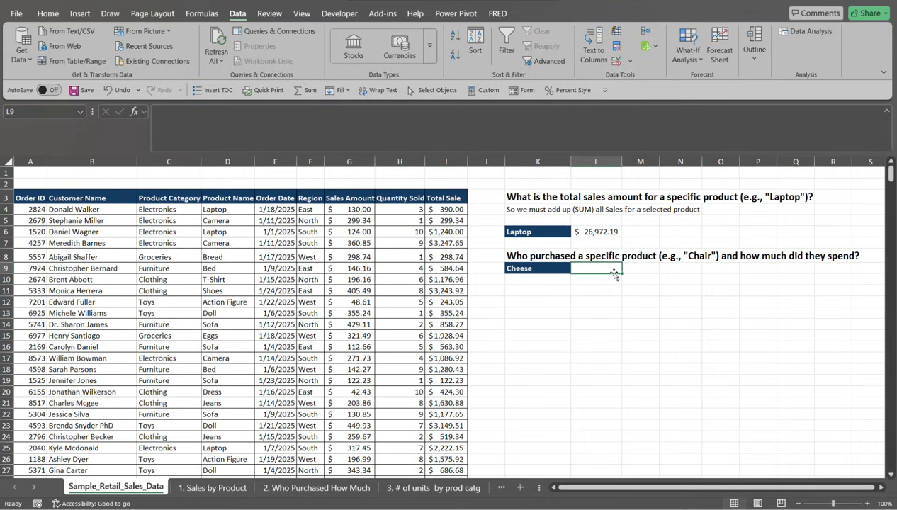
type("=fi")
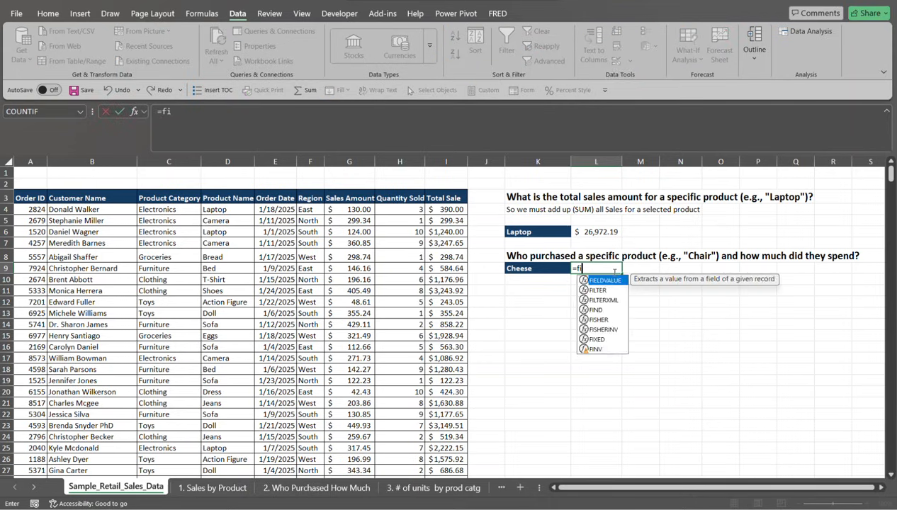
type("lty")
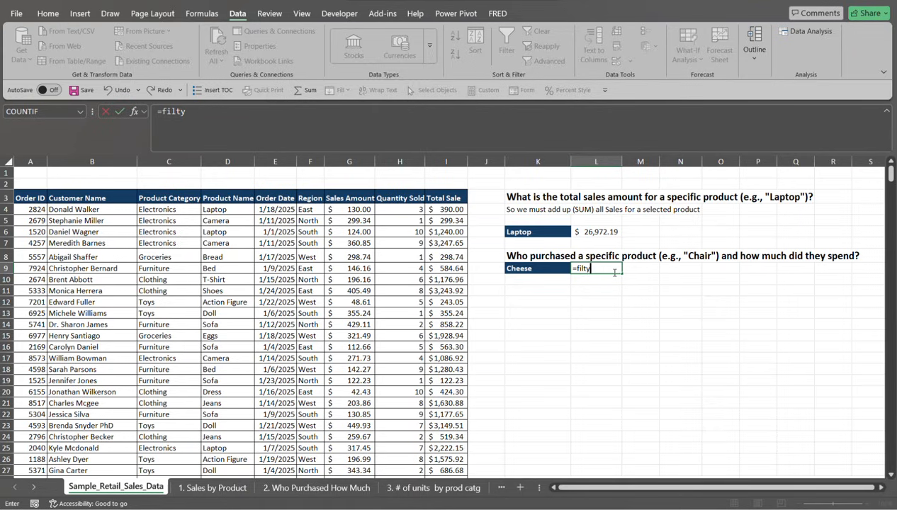
key("BackSpace")
type("er")
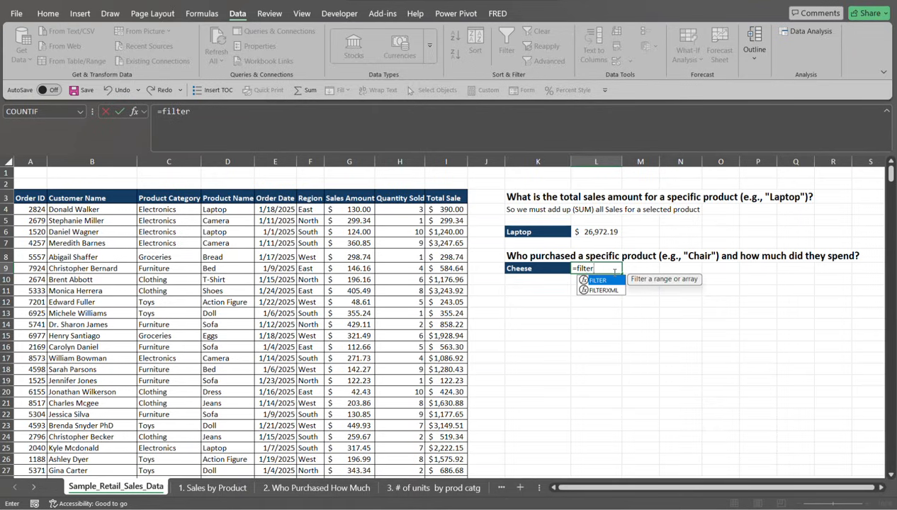
key("Tab")
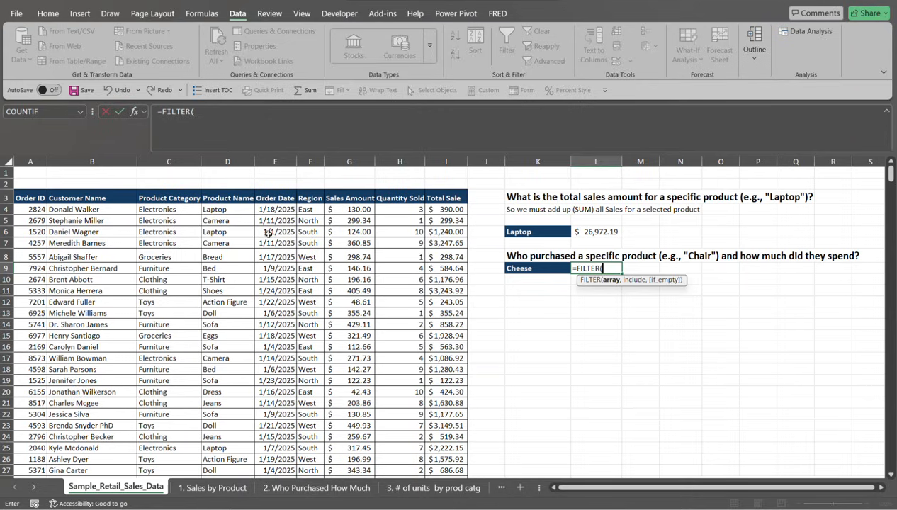
left_click(97, 210)
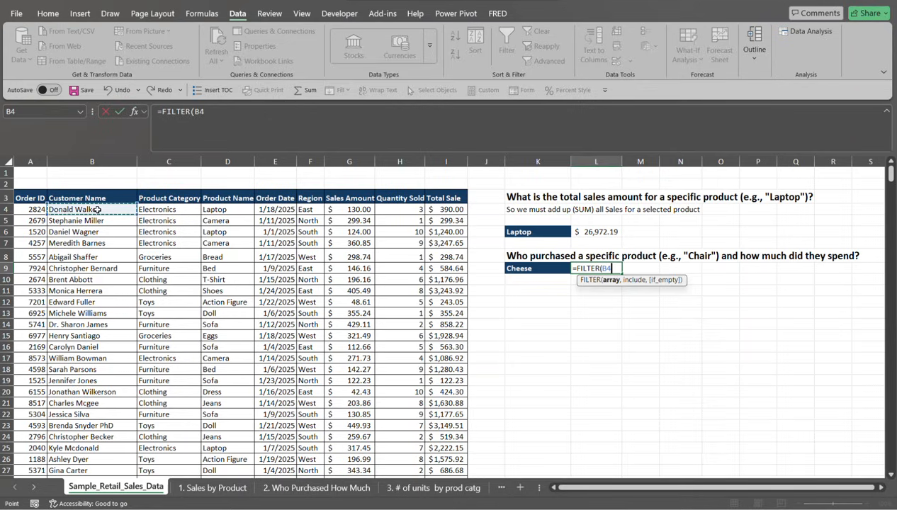
key("ctrl+shift+Down")
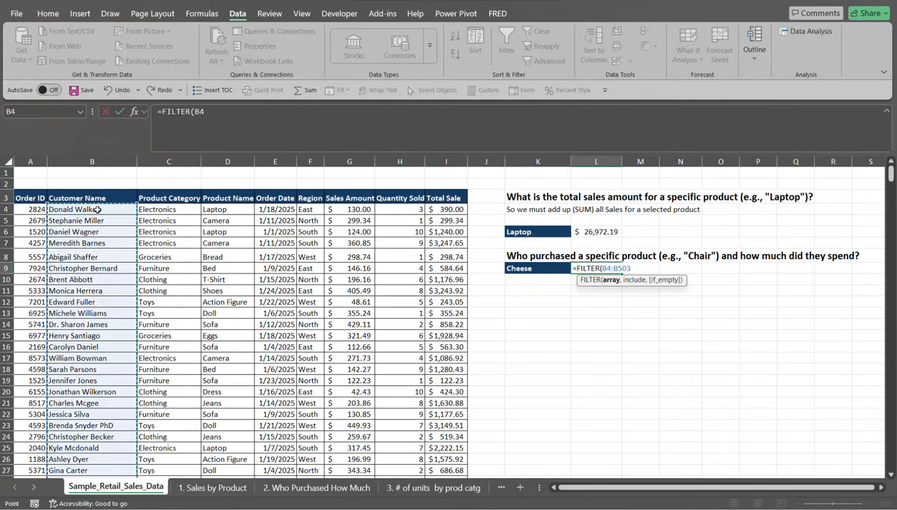
key("ctrl+BackSpace")
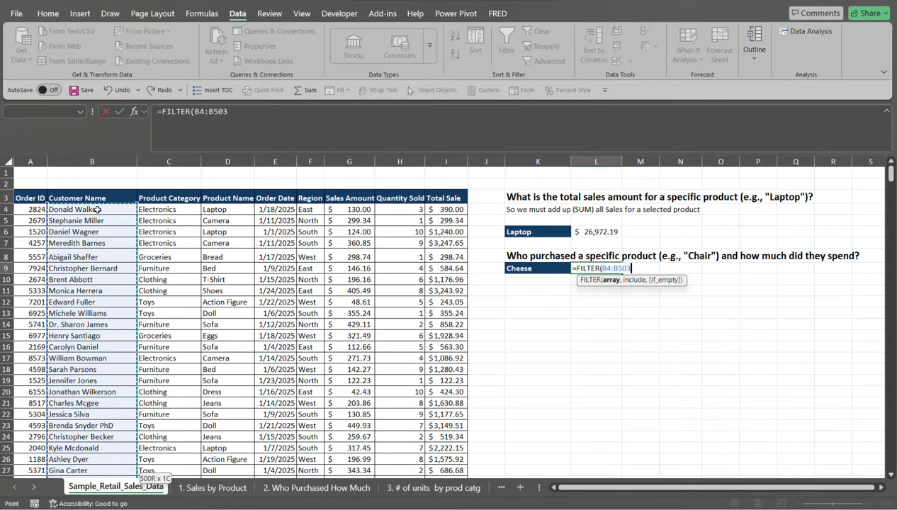
key("F4")
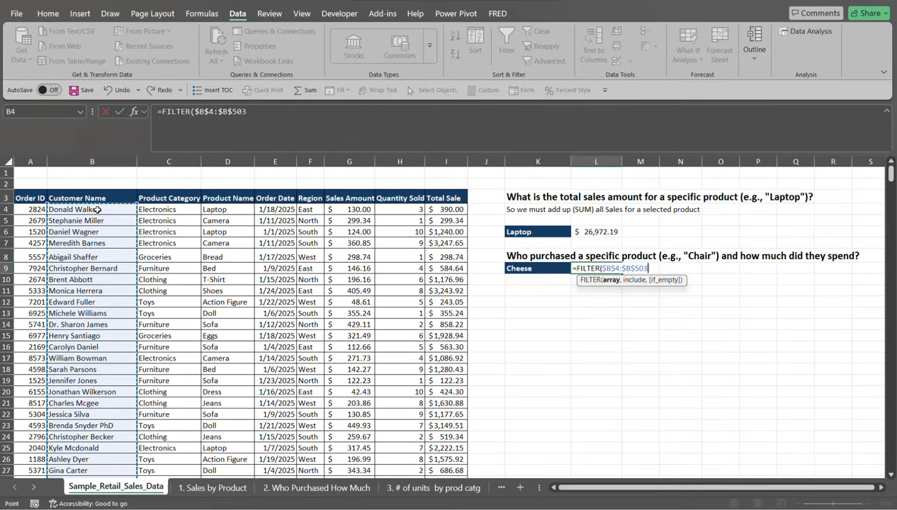
type(",")
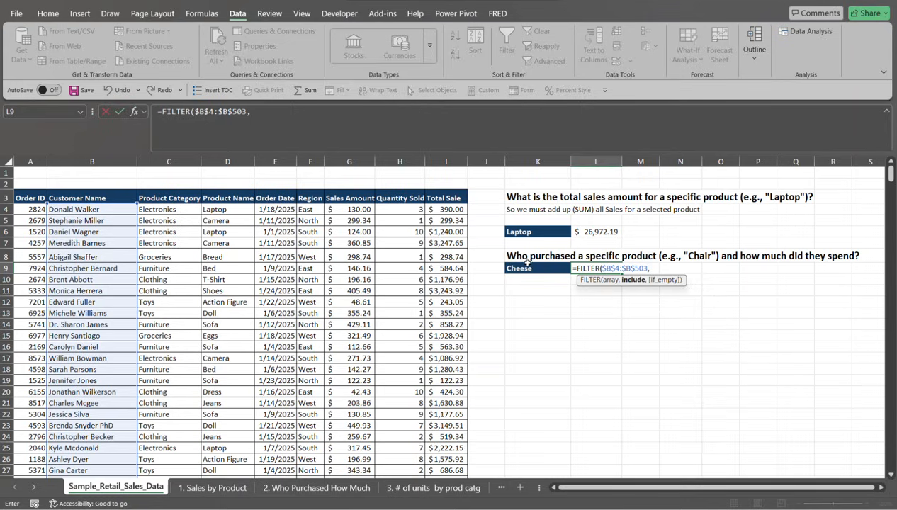
Step: Complete the L9 FILTER formula with the include condition $D$4:$D$503=$K$9, matching Product Name to the selected product
left_click(236, 210)
key("ctrl+shift+Down")
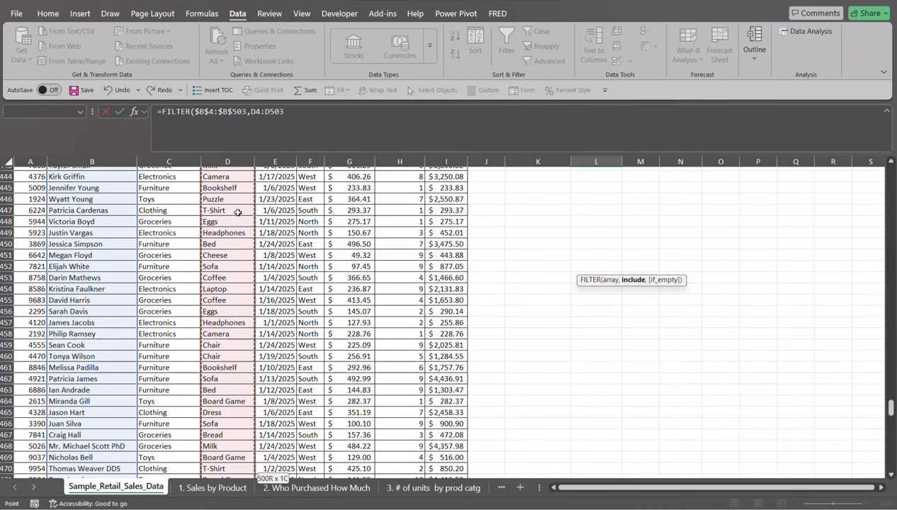
key("ctrl+BackSpace")
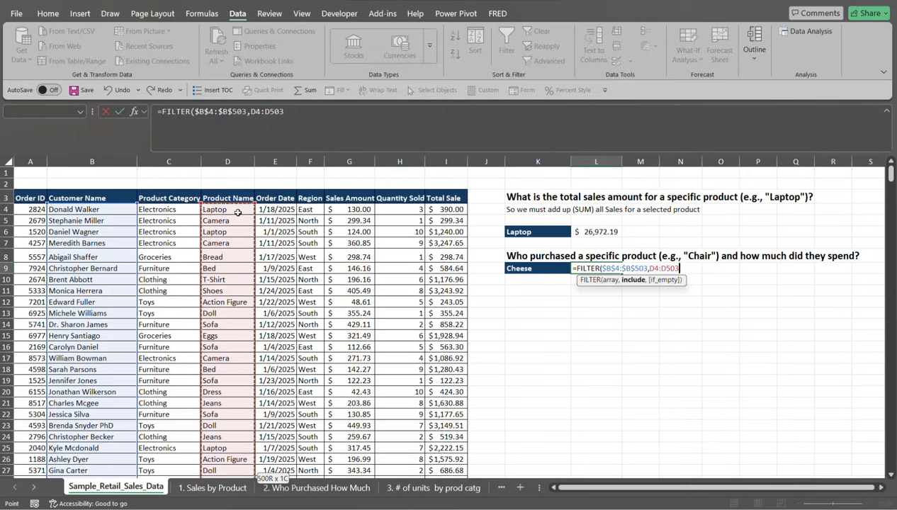
key("F4")
type("=")
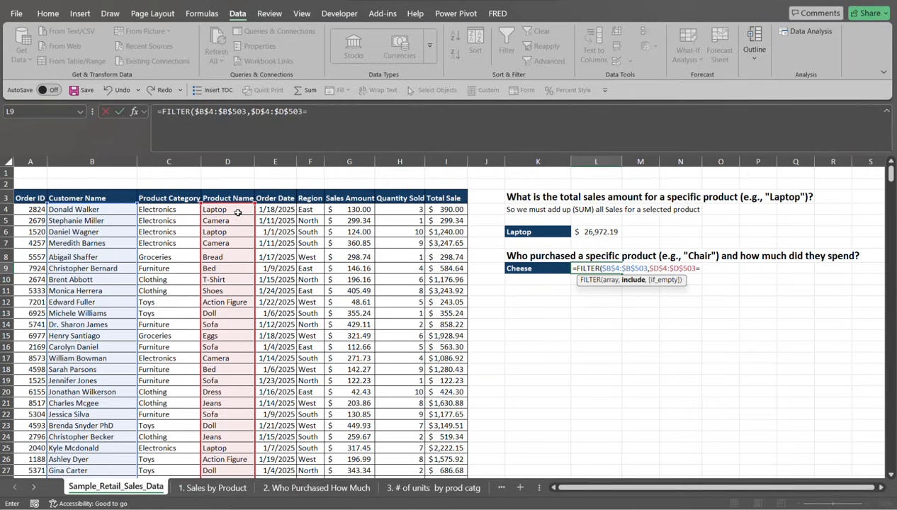
left_click(539, 271)
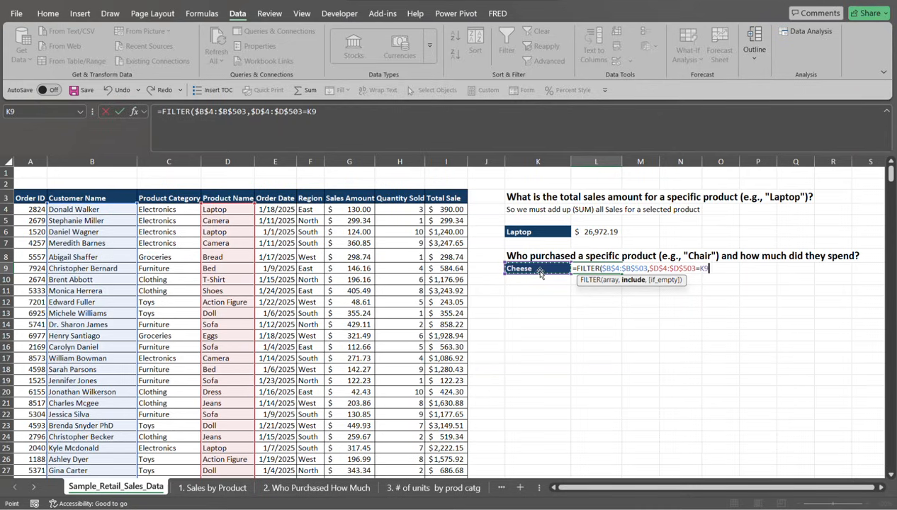
key("F5")
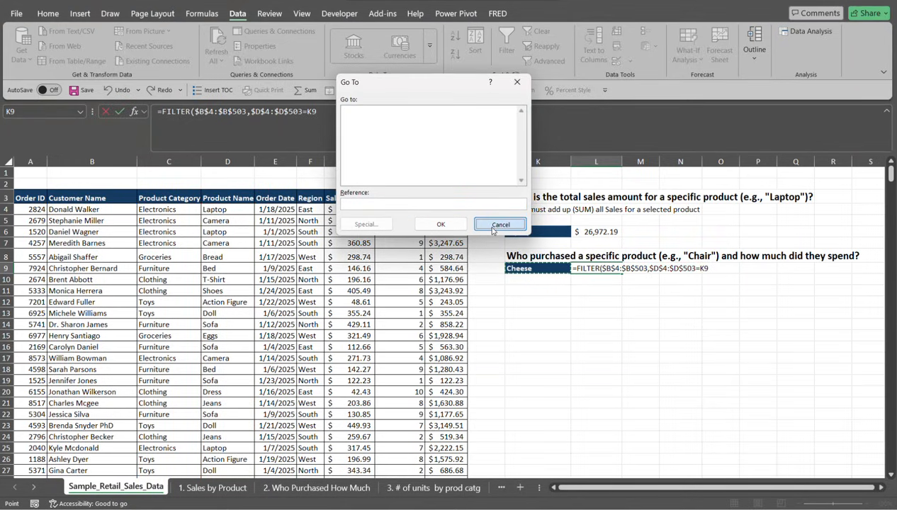
left_click(494, 225)
key("F4")
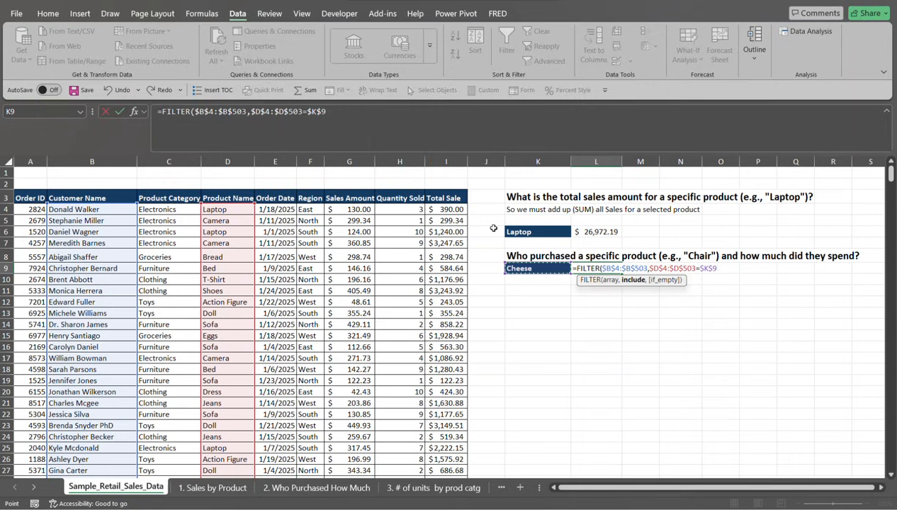
type(")")
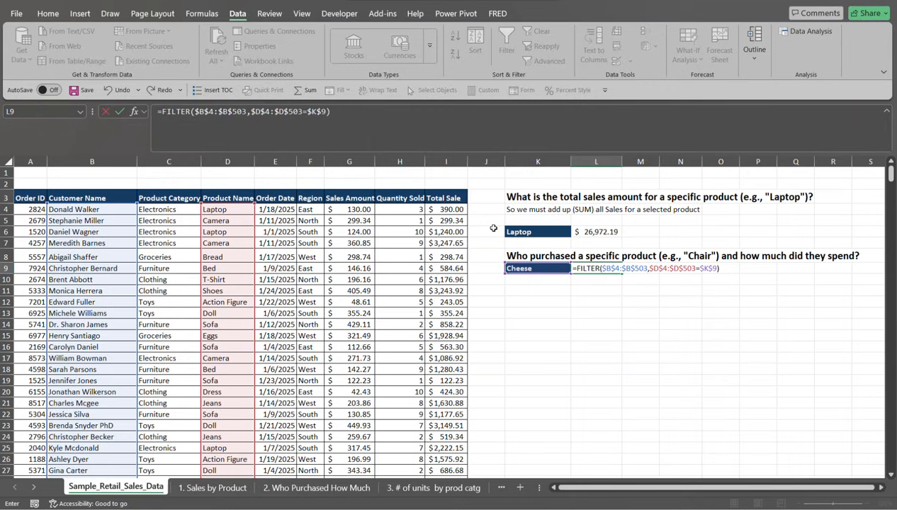
key("Return")
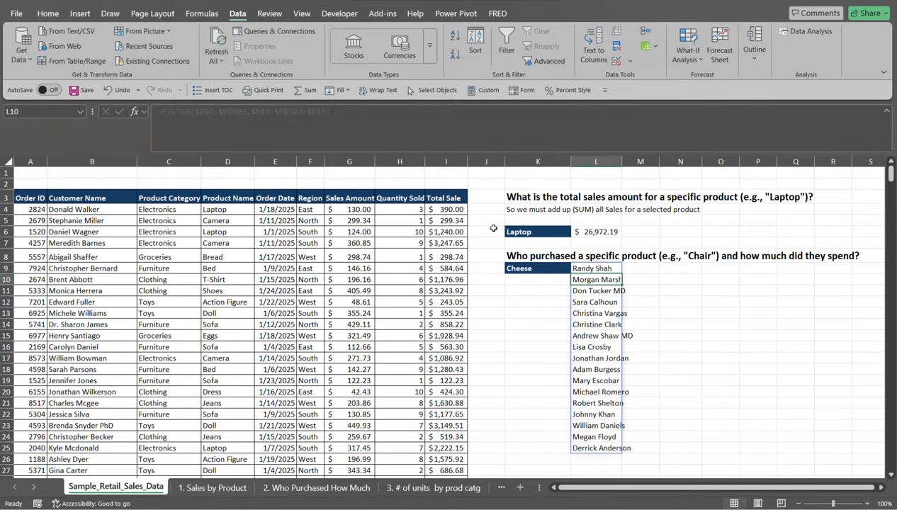
Step: Wrap the L9 FILTER formula in UNIQUE so each customer is listed only once
left_click(589, 268)
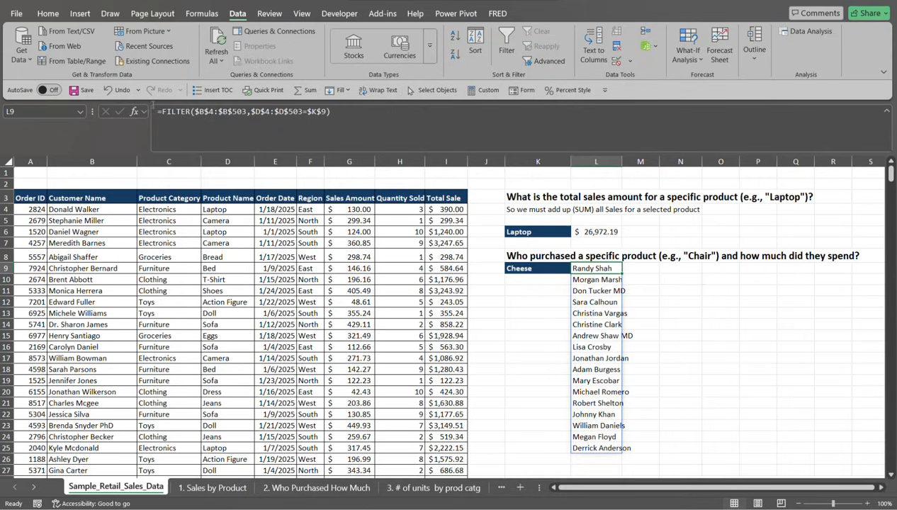
left_click(162, 111)
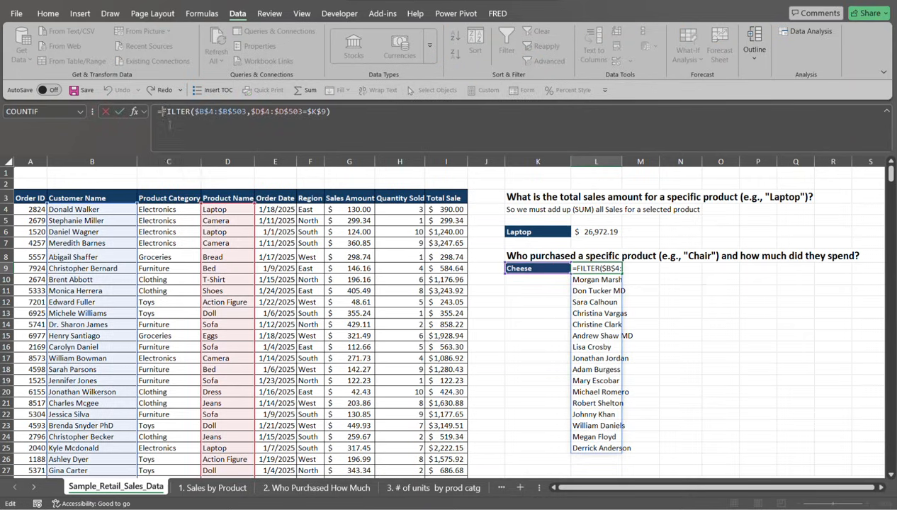
type("uni")
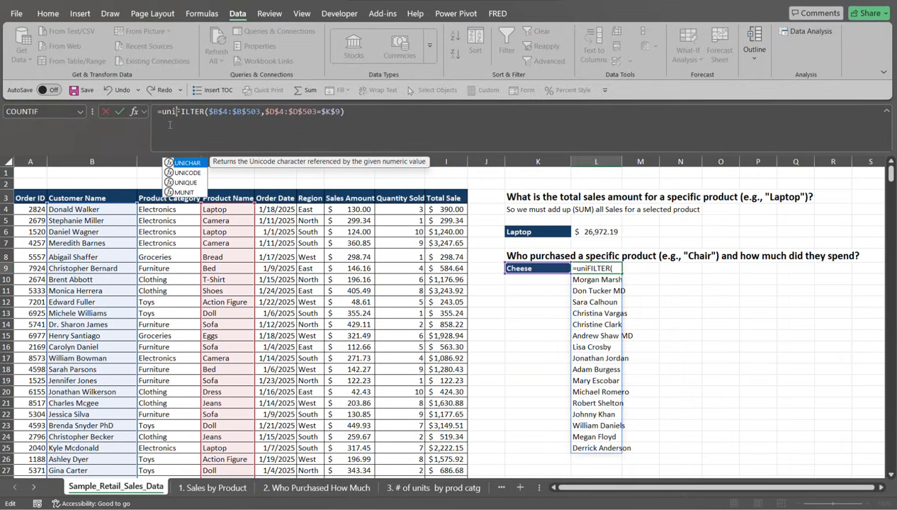
key("Down")
key("Down")
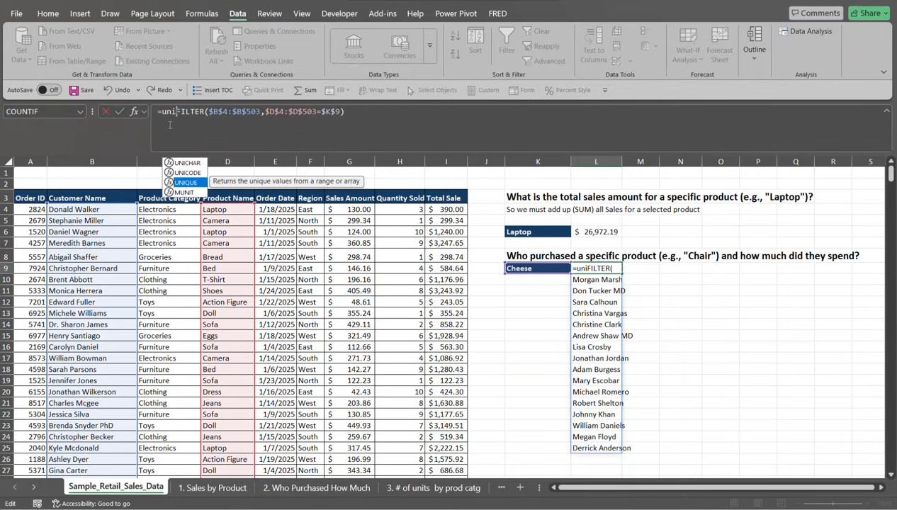
key("Tab")
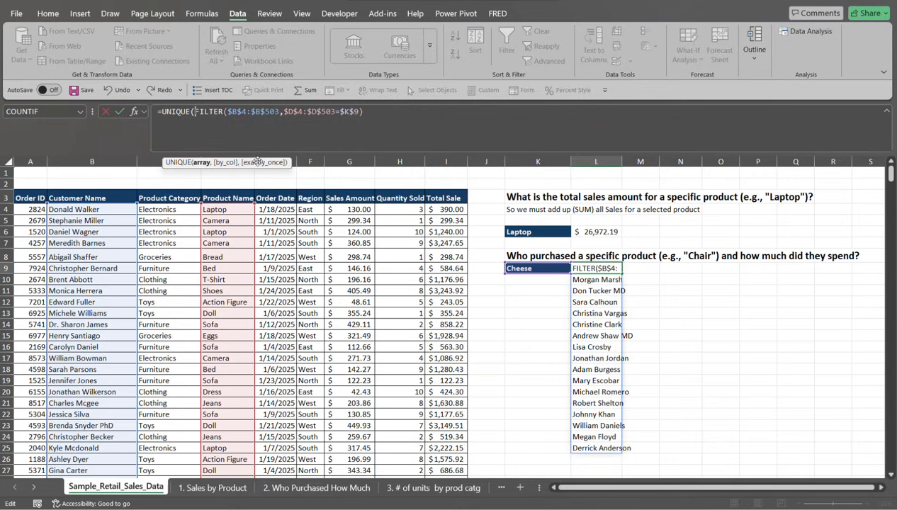
left_click(366, 111)
type(")")
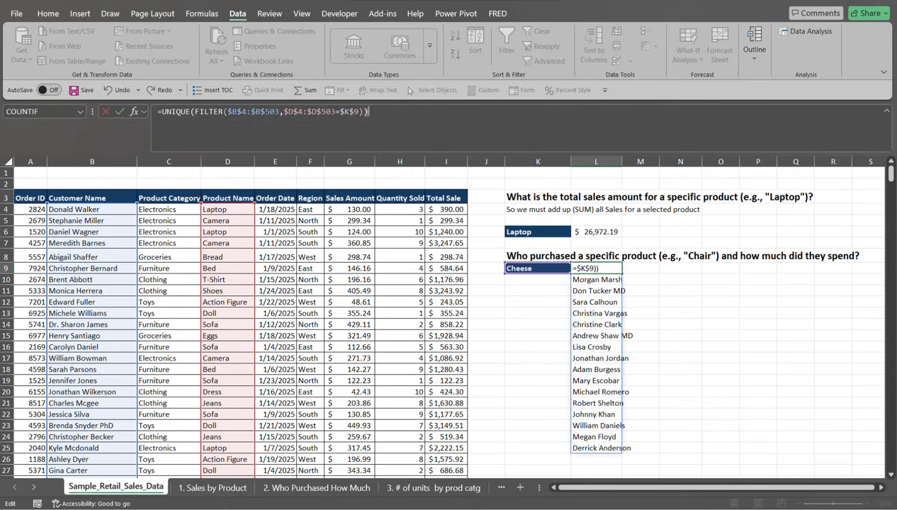
key("Return")
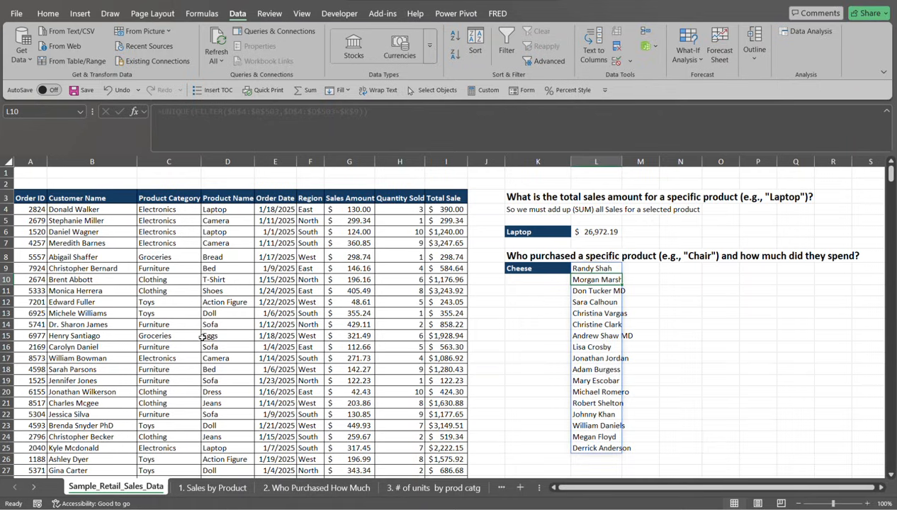
Step: Begin a SUMIFS formula in M9 using the Total Sale values as the absolute sum range $I$4:$I$503
left_click(648, 266)
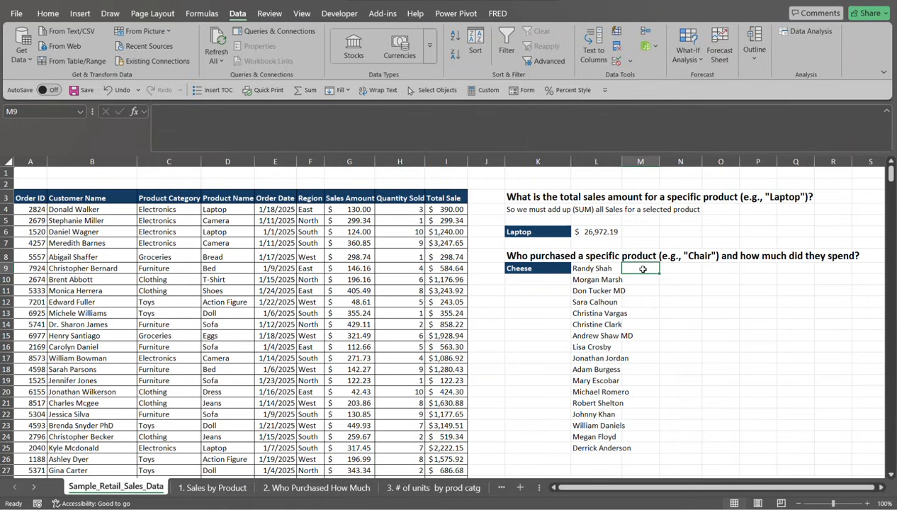
type("=")
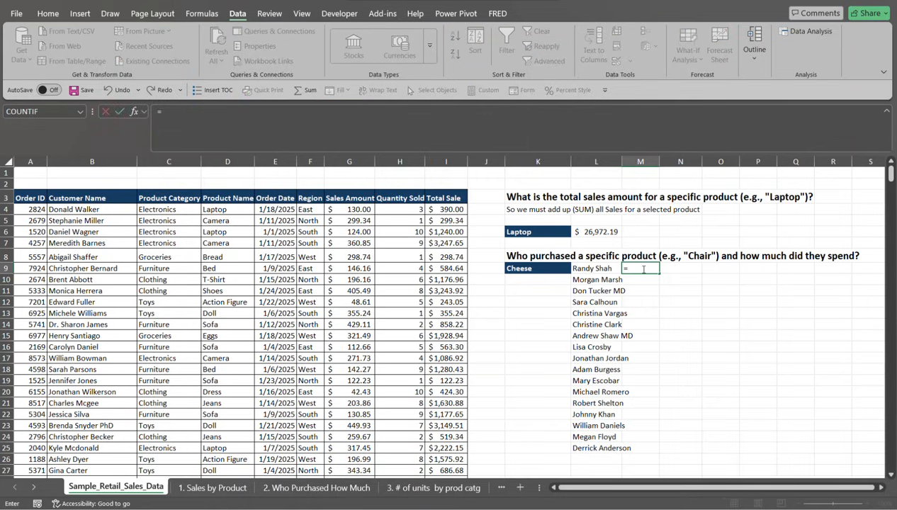
type("sumifs")
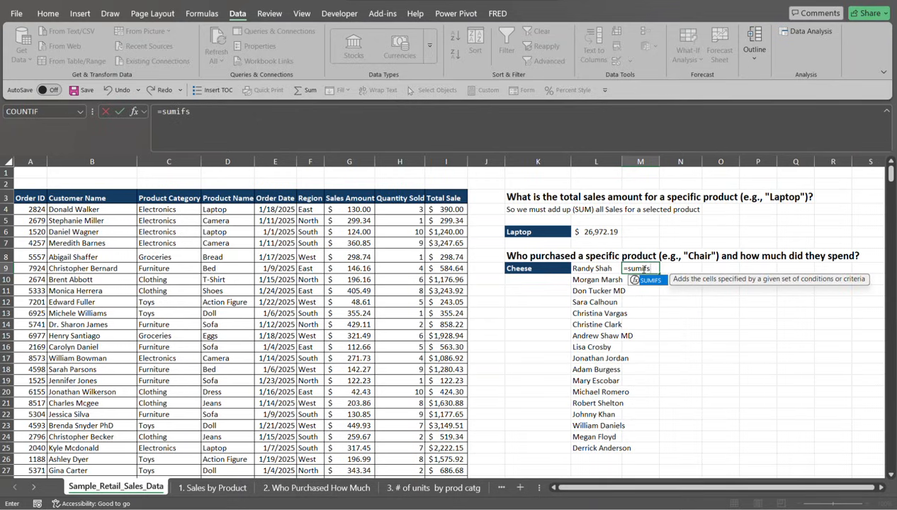
key("Tab")
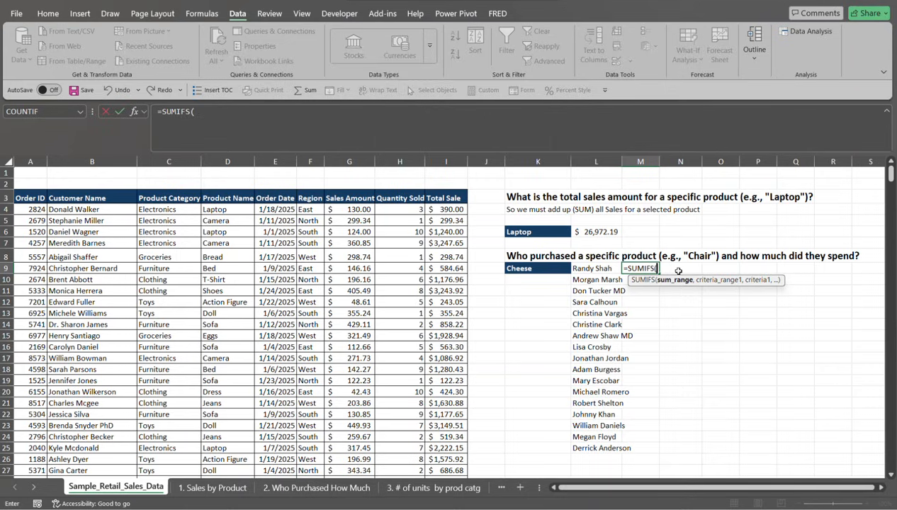
left_click(457, 210)
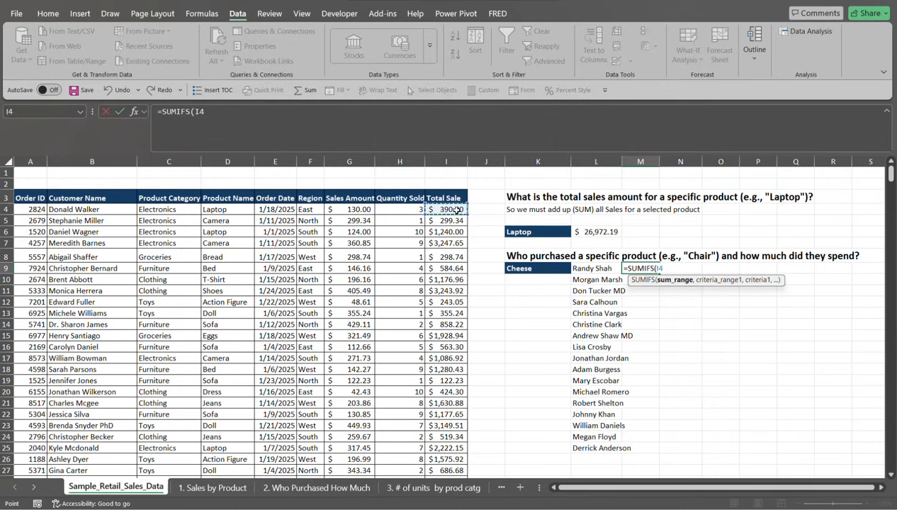
key("ctrl+shift+Down")
key("ctrl+BackSpace")
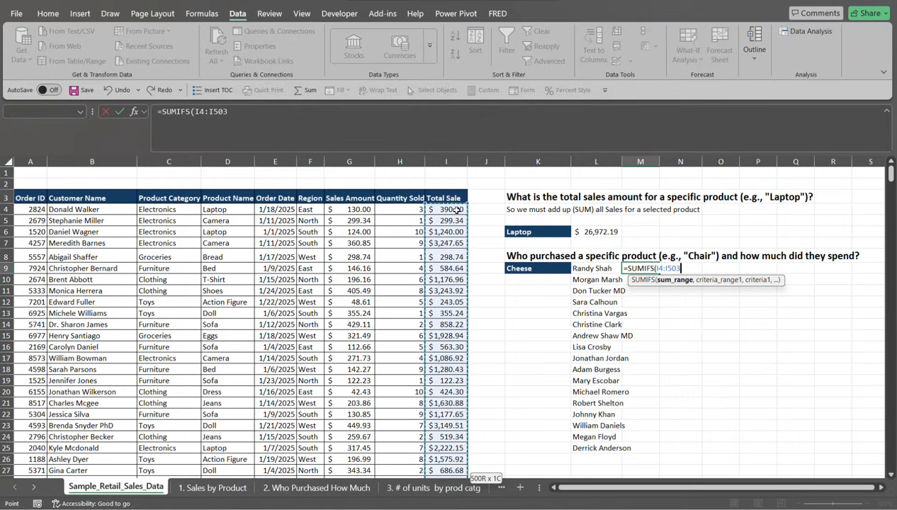
key("F4")
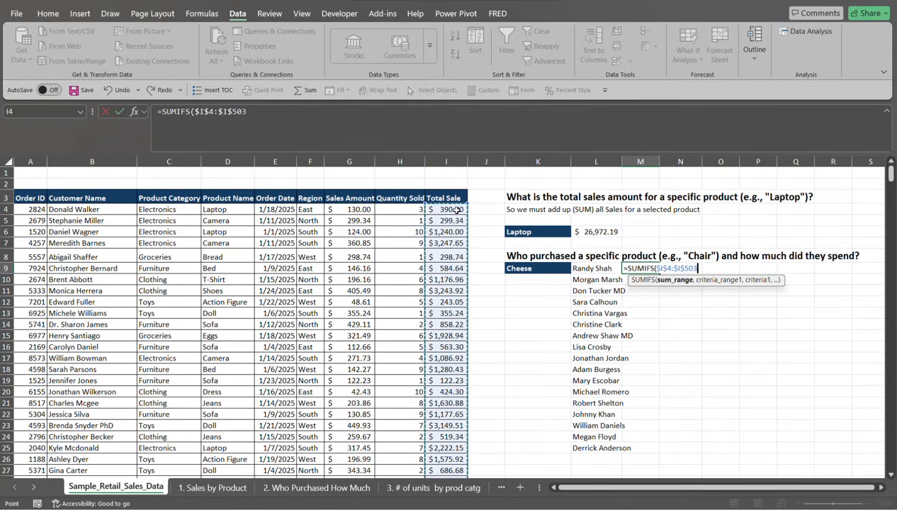
type(",")
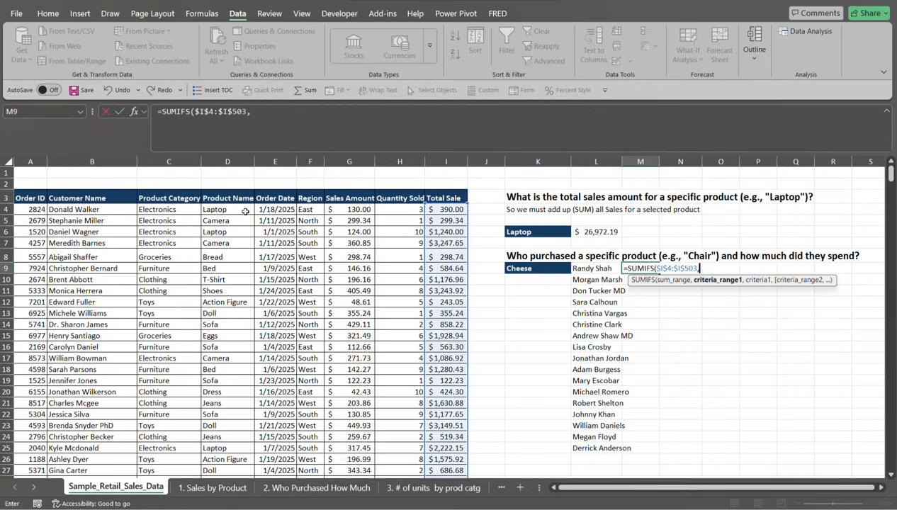
Step: Add the first SUMIFS condition, with Product Name range $D$4:$D$503 matched against the selected product in $K$9
left_click(244, 212)
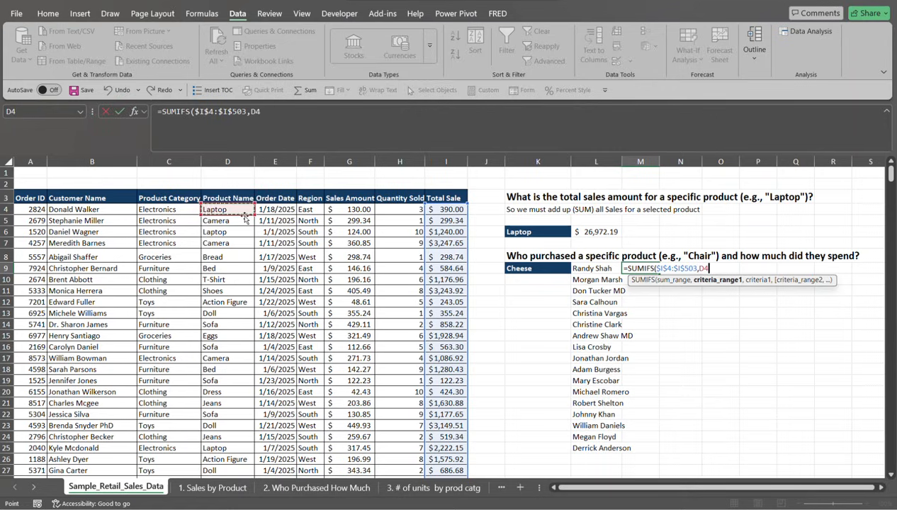
key("ctrl+shift+Down")
scroll(245, 216, "up", 20)
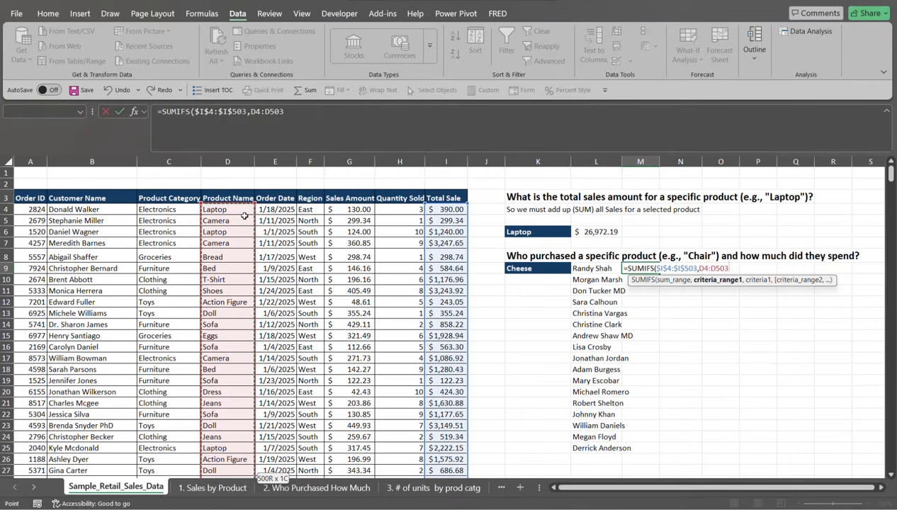
key("F4")
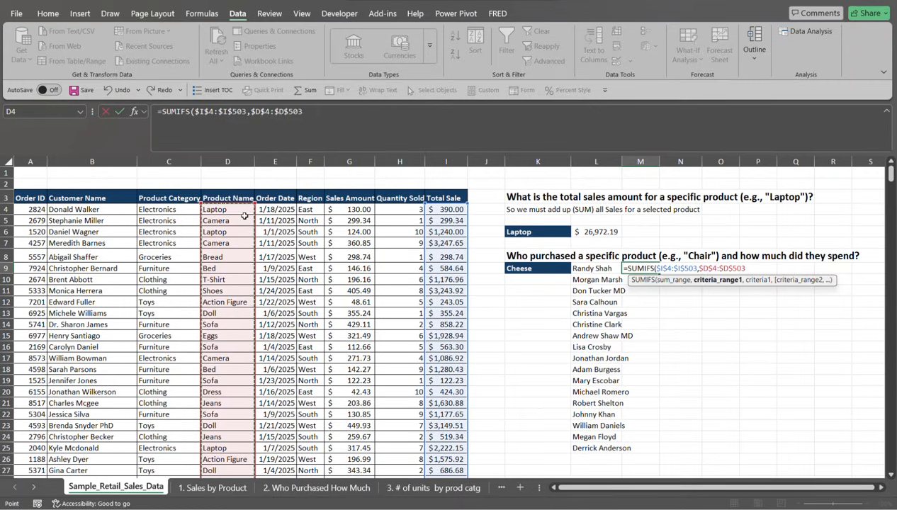
type(",")
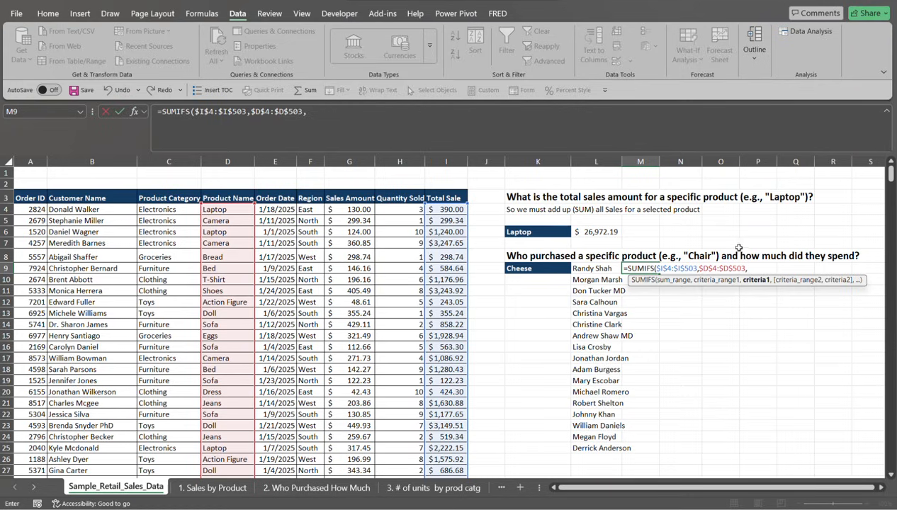
left_click(528, 269)
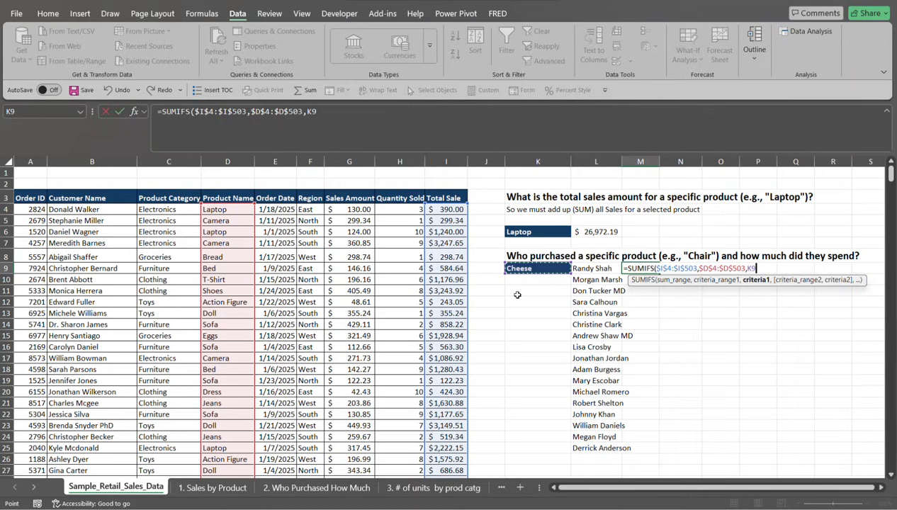
key("F4")
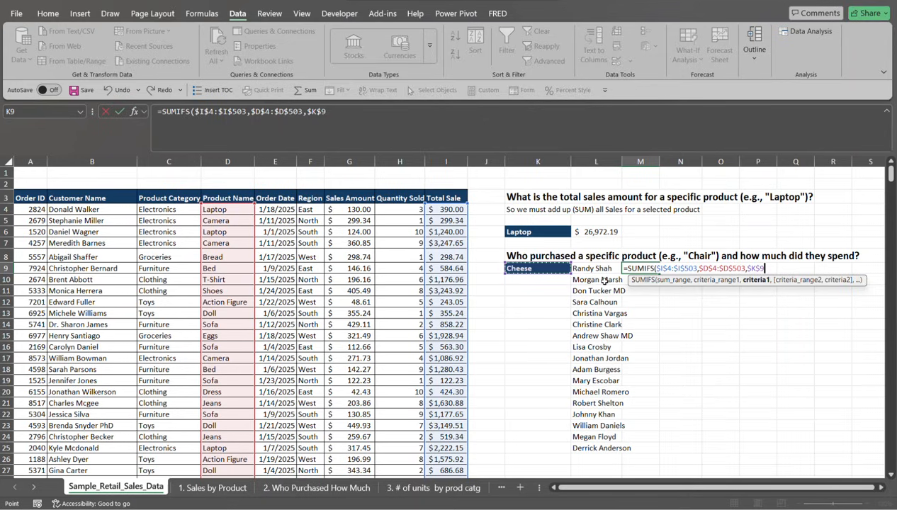
type(",")
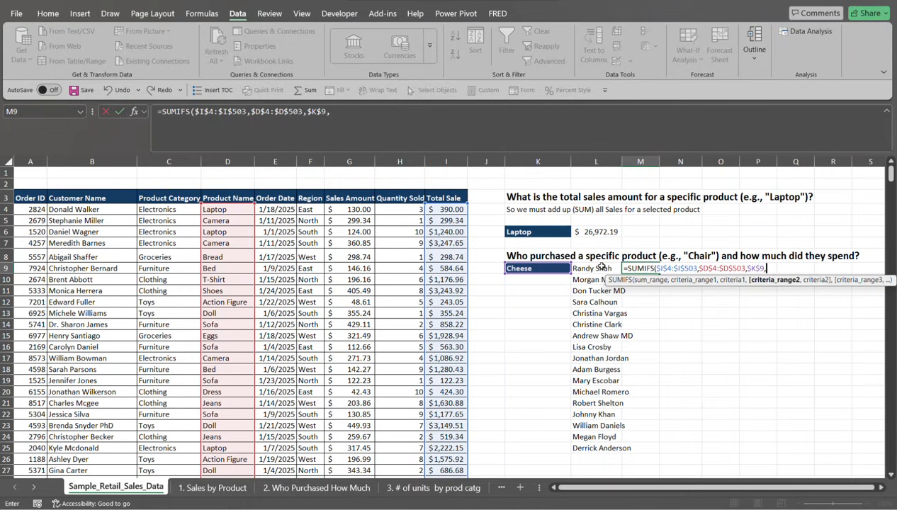
Step: Try to complete the M9 SUMIFS formula with $L$9# as the second criteria range and L9 as its criterion
left_click(601, 267)
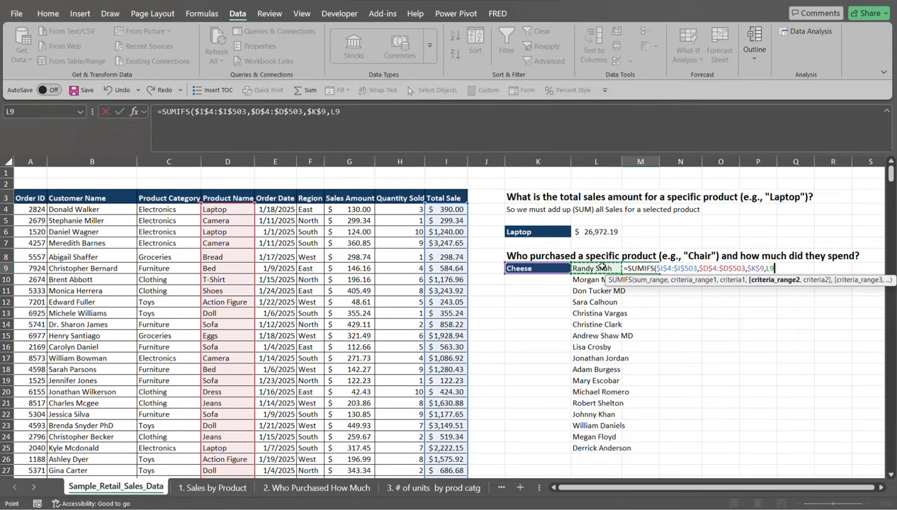
key("ctrl+shift+Down")
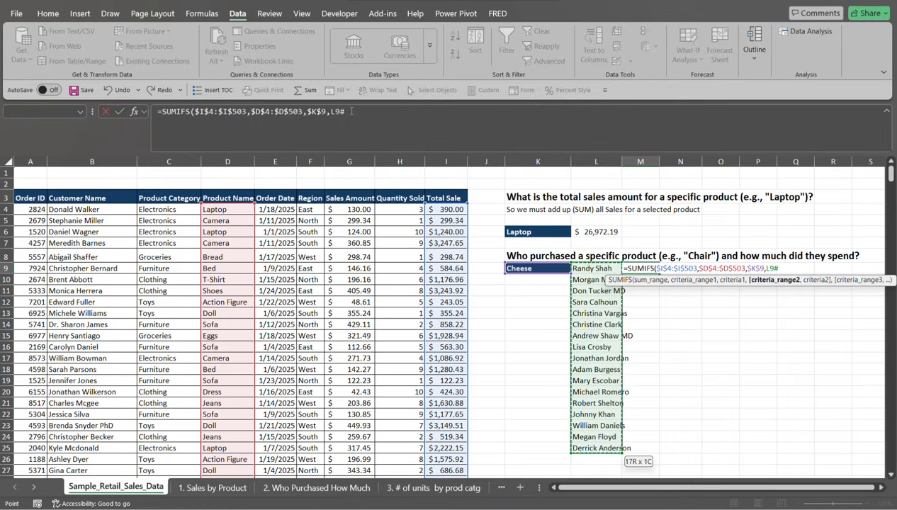
left_click(351, 111)
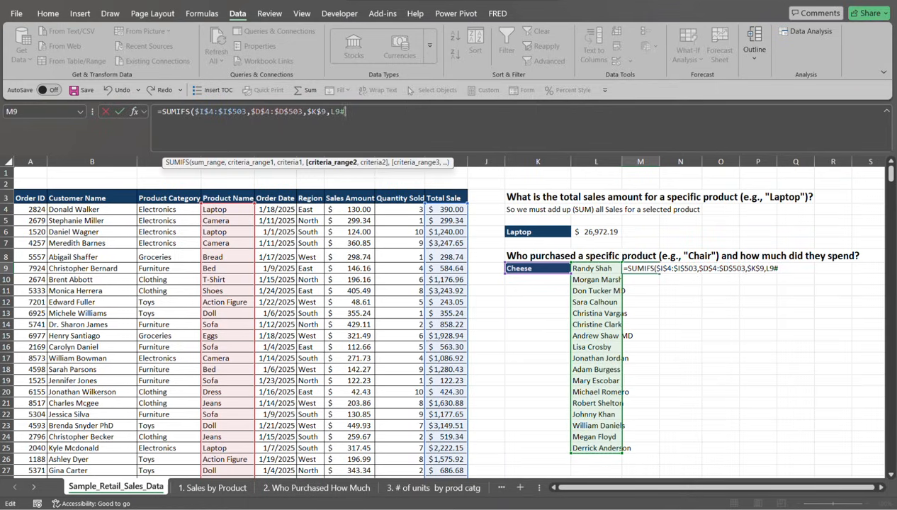
key("F4")
type(",")
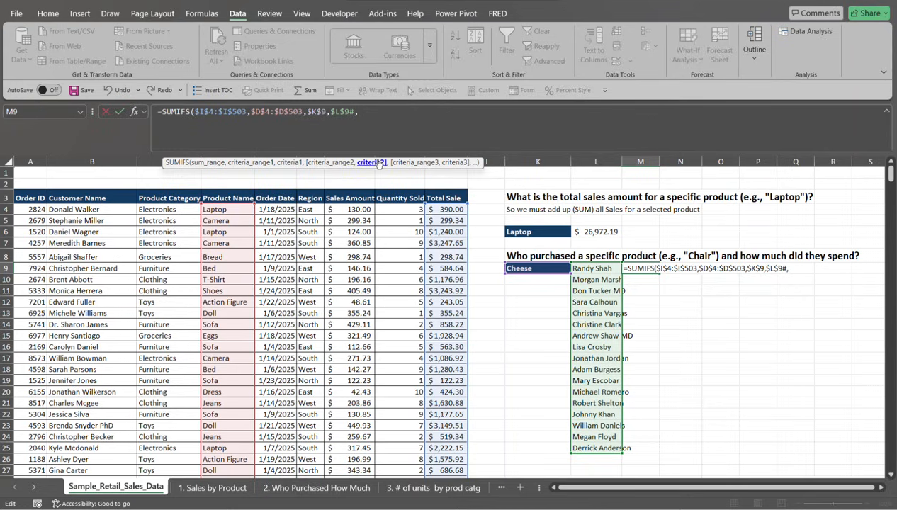
left_click(597, 269)
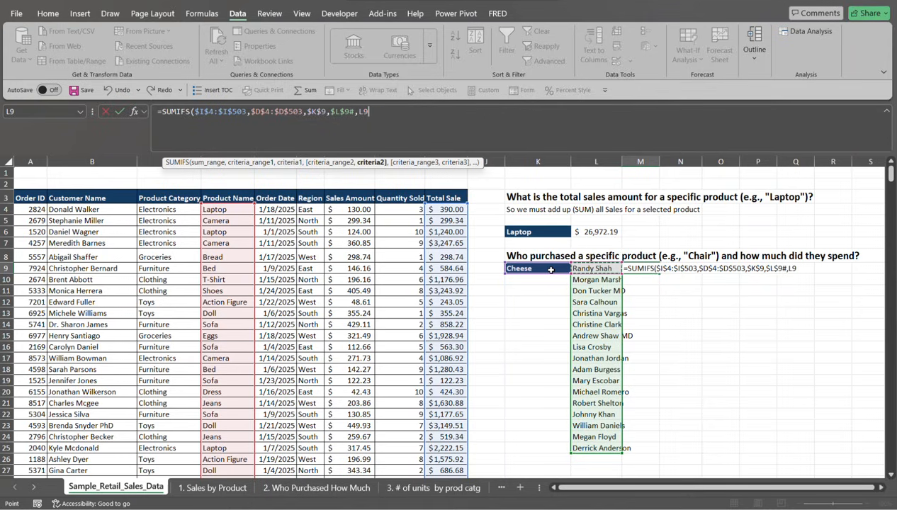
type(")")
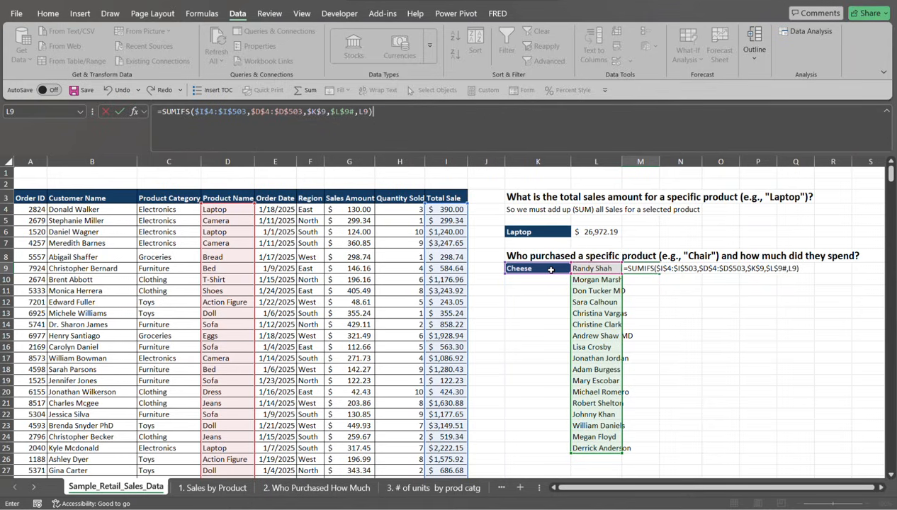
key("Return")
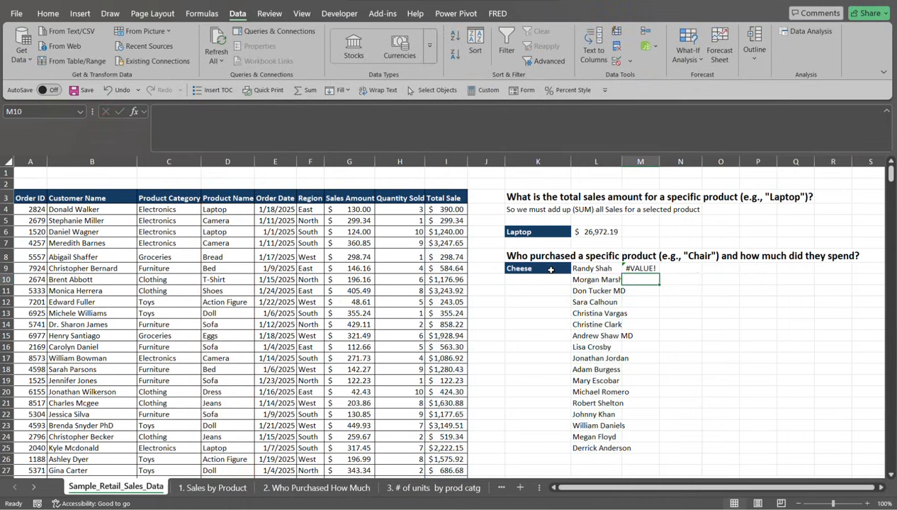
Step: Replace the second criteria range in the M9 formula with the absolute Customer Name range $B$4:$B$503
left_click(627, 268)
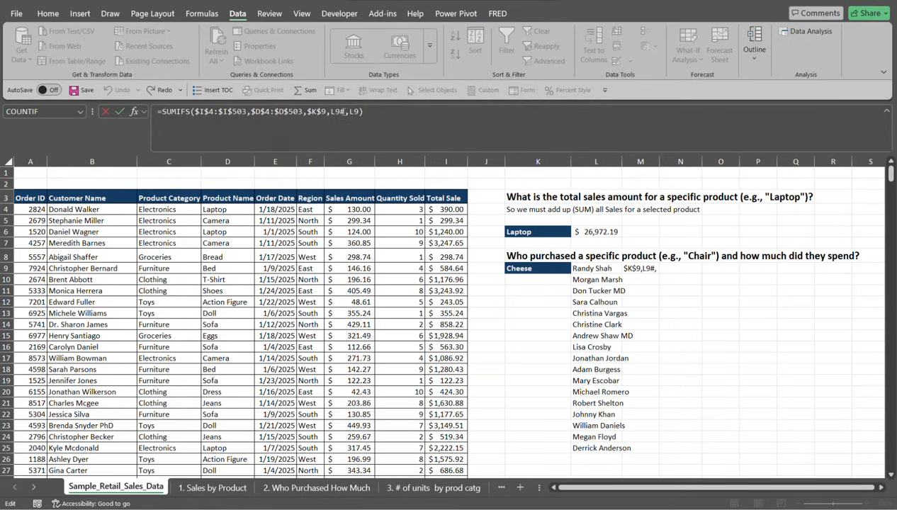
left_click(347, 111)
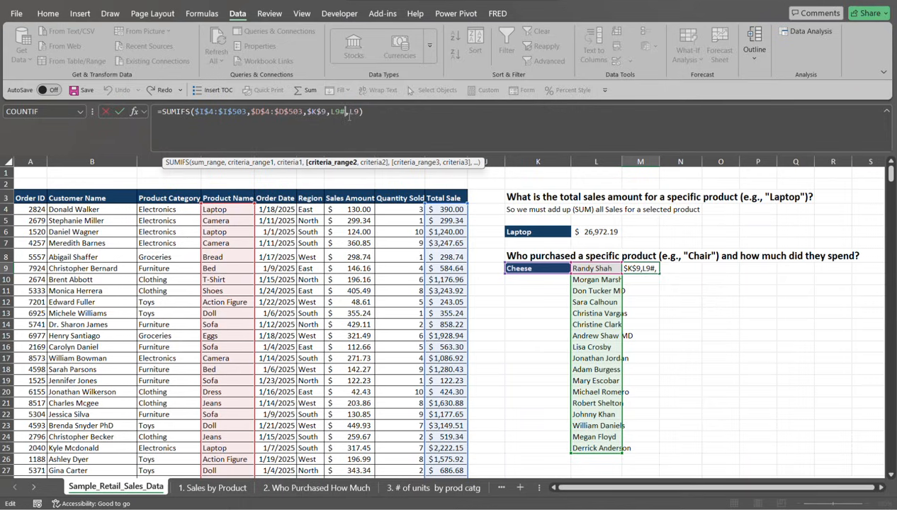
key("BackSpace")
key("BackSpace")
key("BackSpace")
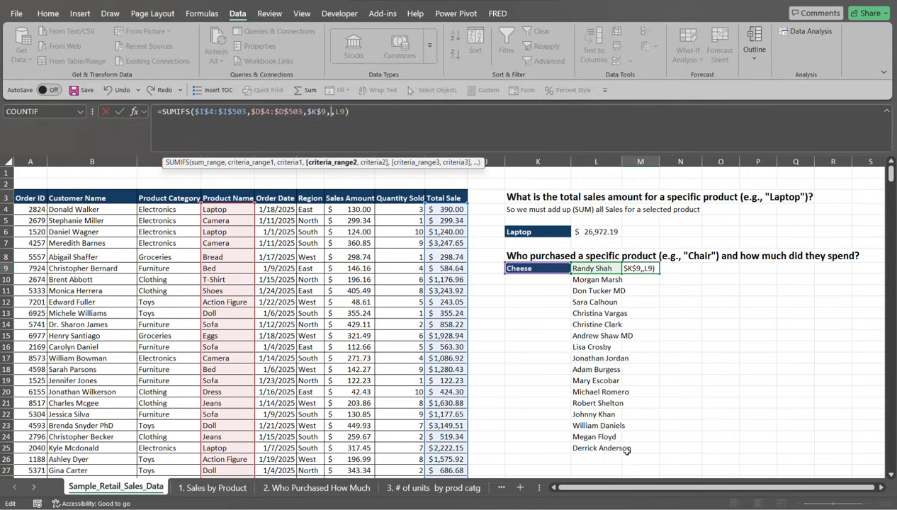
left_click(124, 210)
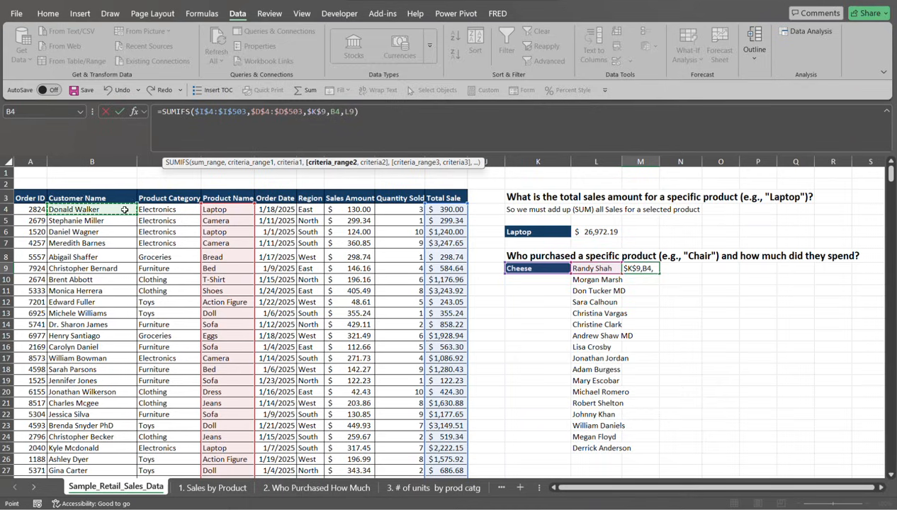
key("ctrl+shift+Down")
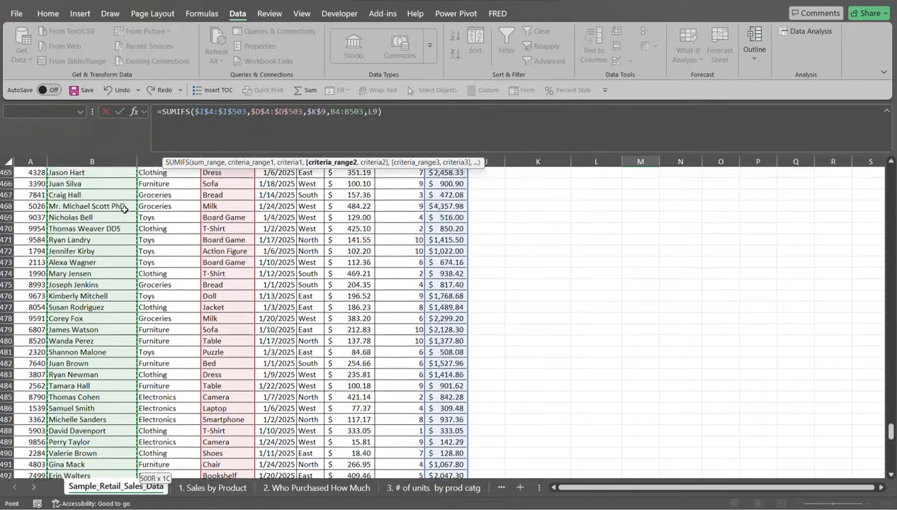
key("ctrl+BackSpace")
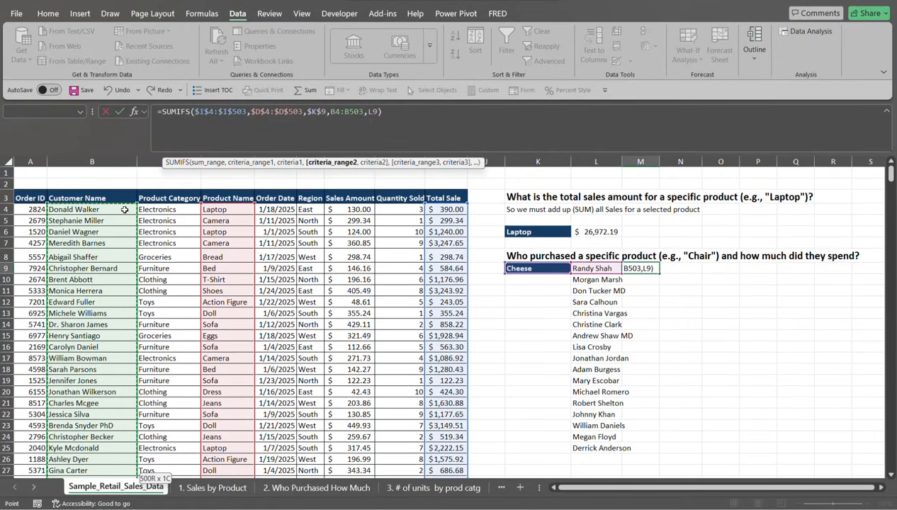
key("F4")
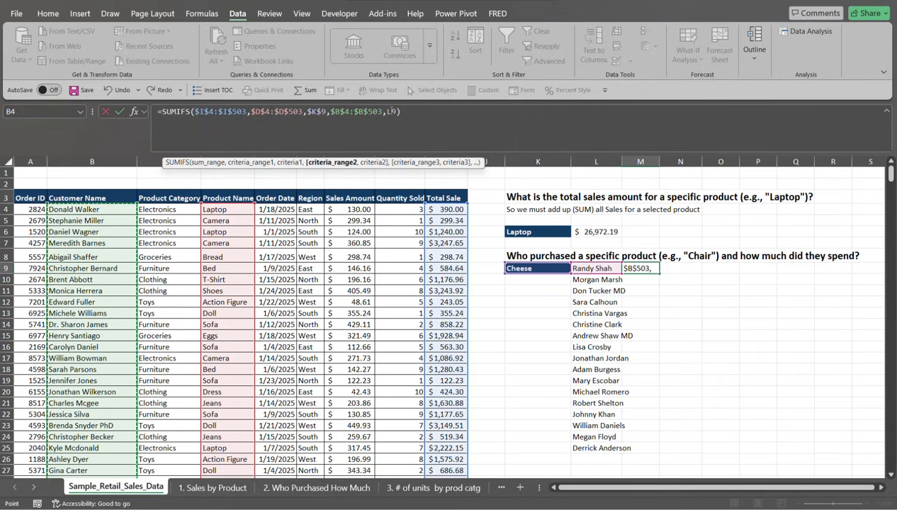
Step: Change the second criterion in the M9 formula to the spilled customer list L9# and enter the formula
left_click(400, 113)
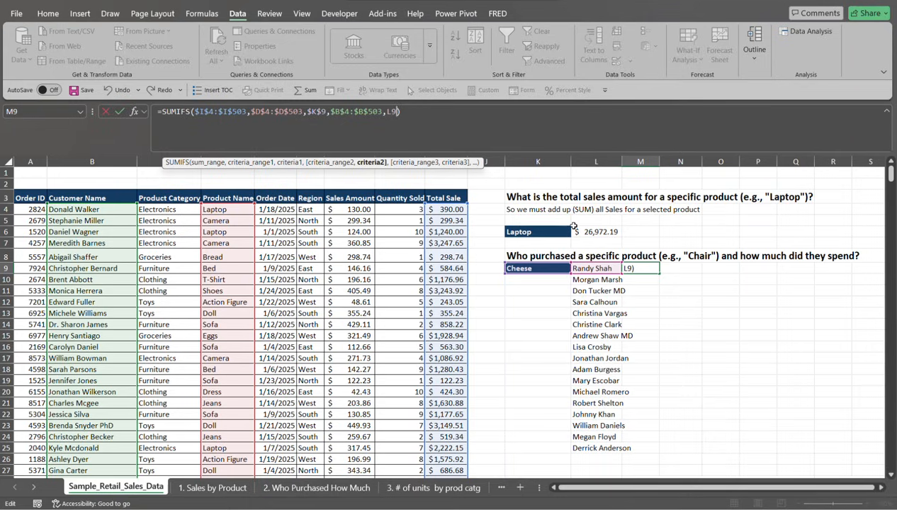
type("#")
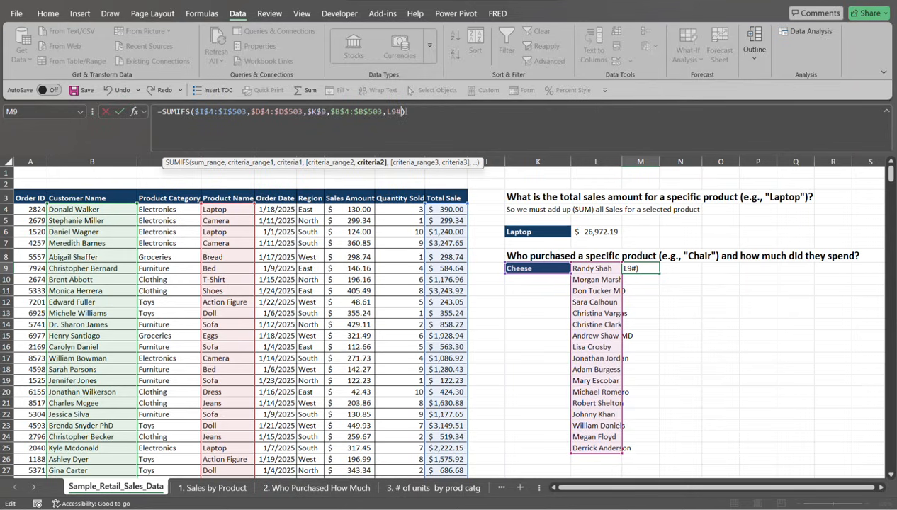
left_click(416, 111)
key("Return")
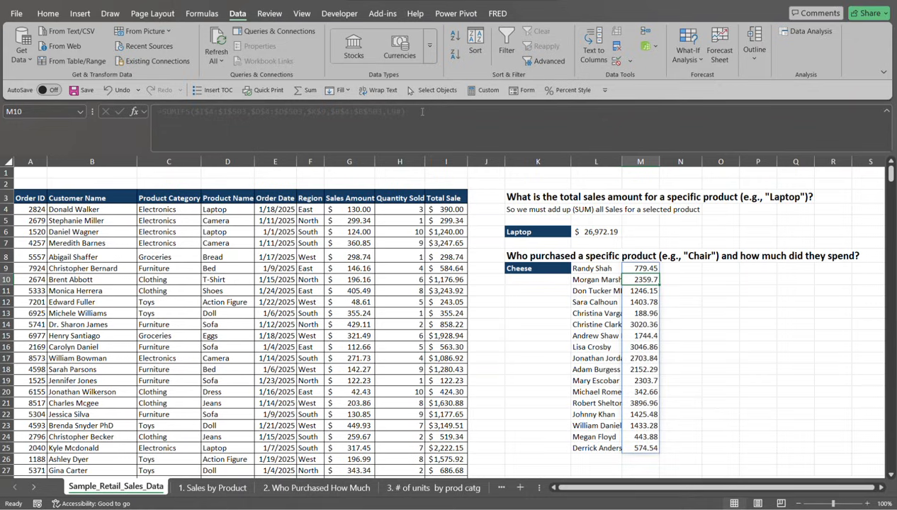
Step: Review the M9 formula and change the selected product in K9 to Headphones
left_click(643, 268)
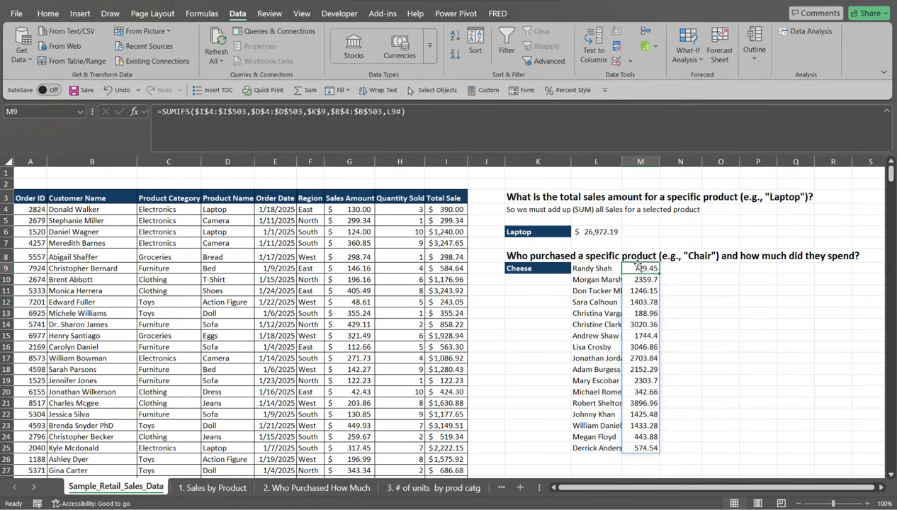
left_click(561, 272)
left_click(575, 269)
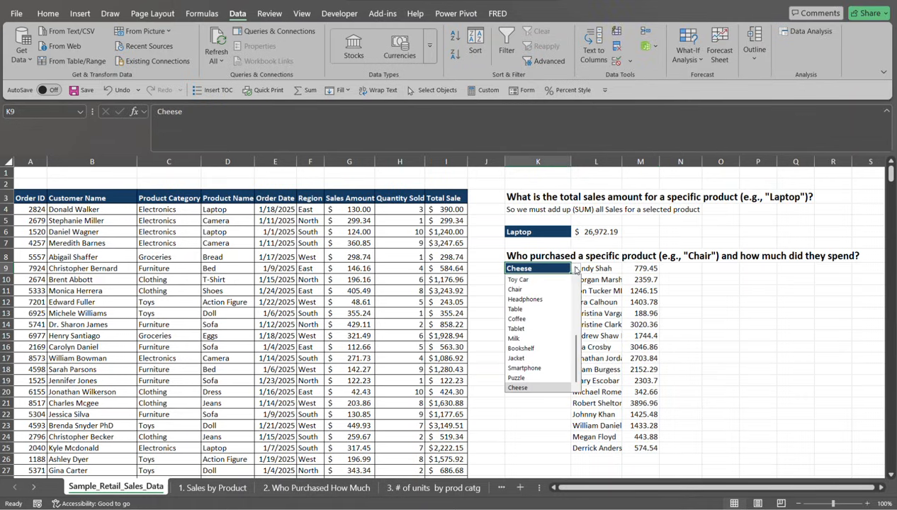
left_click(542, 300)
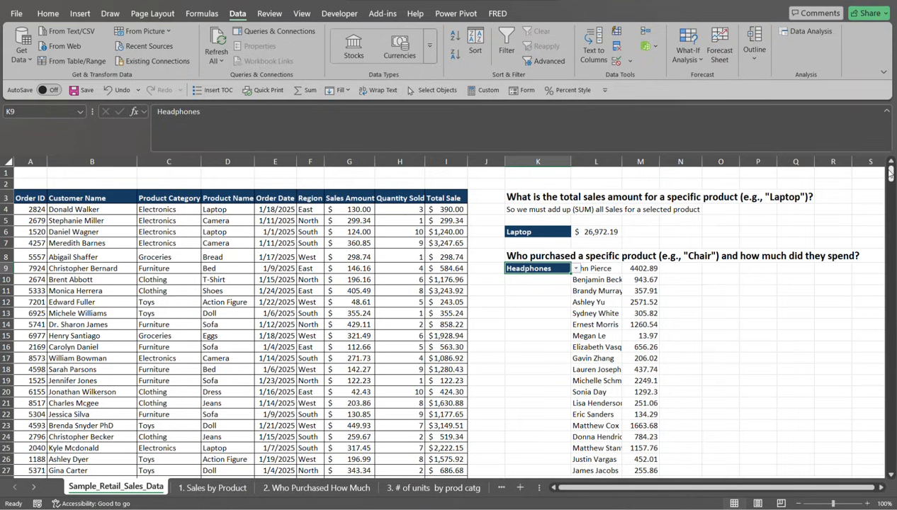
Step: Clear the existing formula from L35, beside the Clothing product category cell
left_click_drag(891, 172, 893, 194)
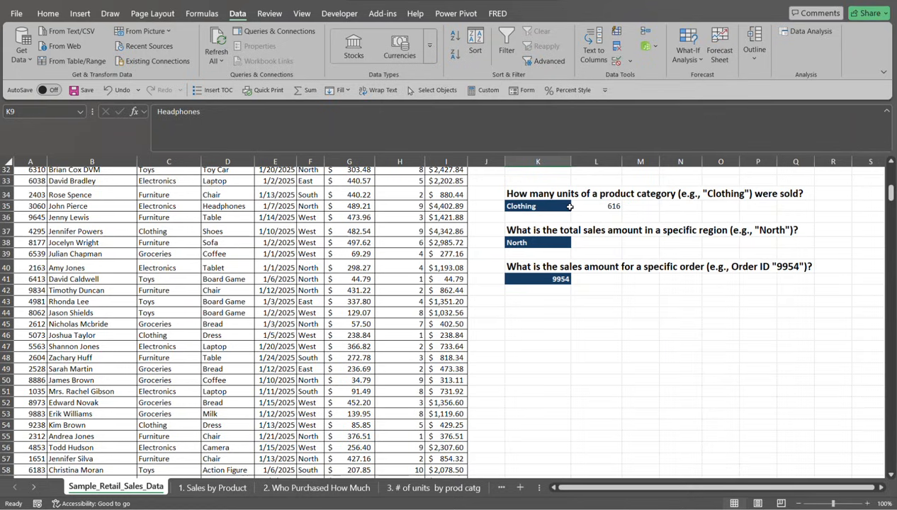
left_click_drag(890, 194, 890, 168)
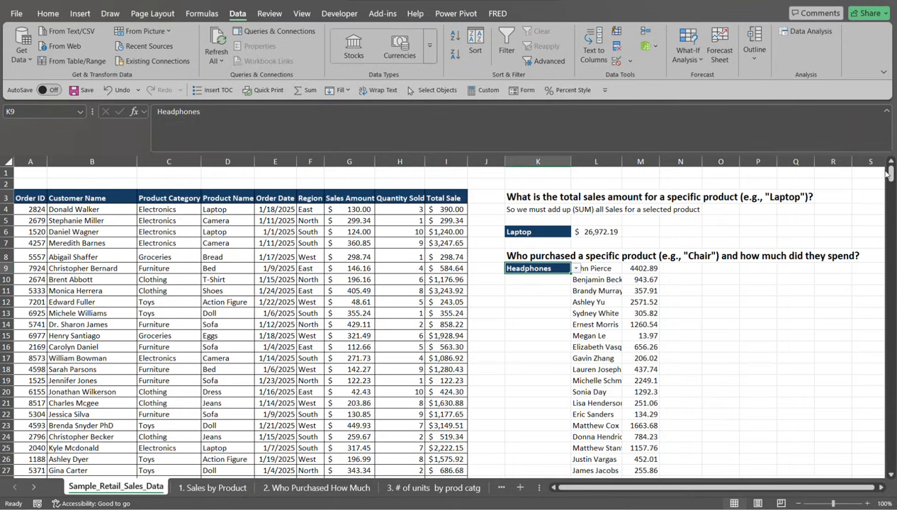
left_click_drag(891, 170, 865, 189)
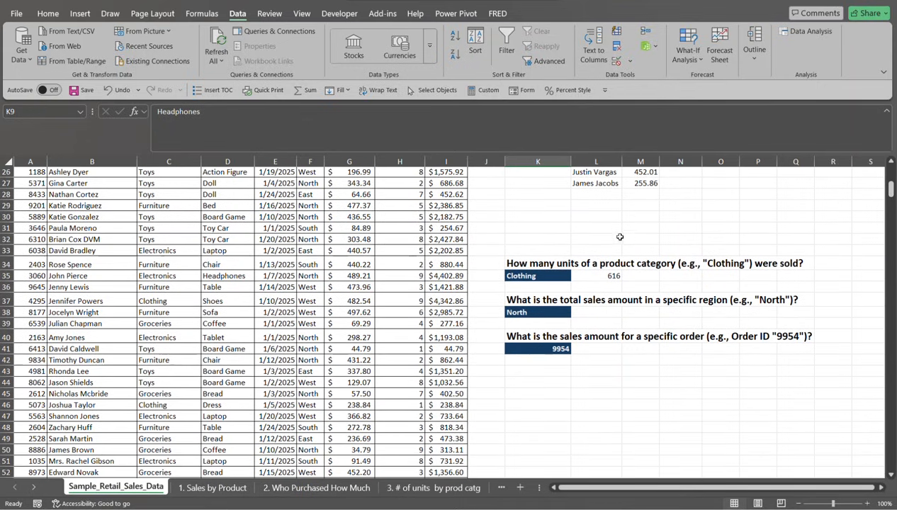
left_click(601, 275)
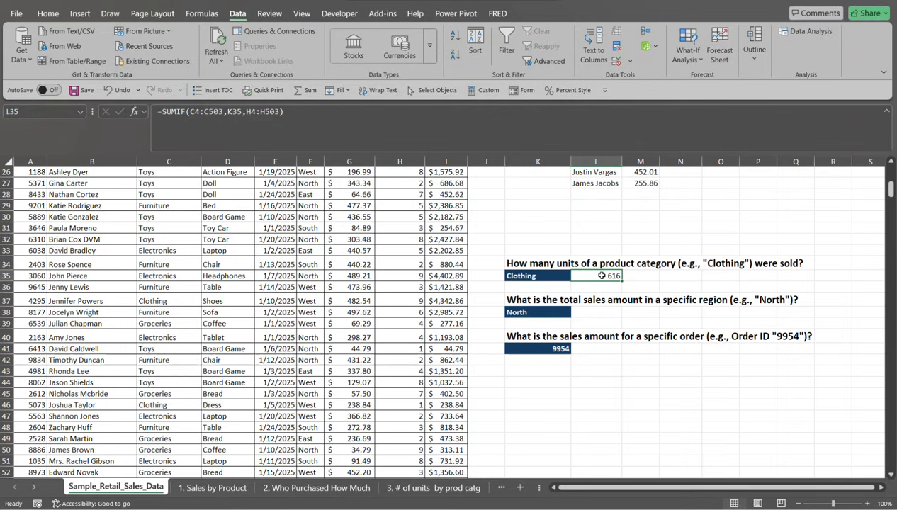
key("Delete")
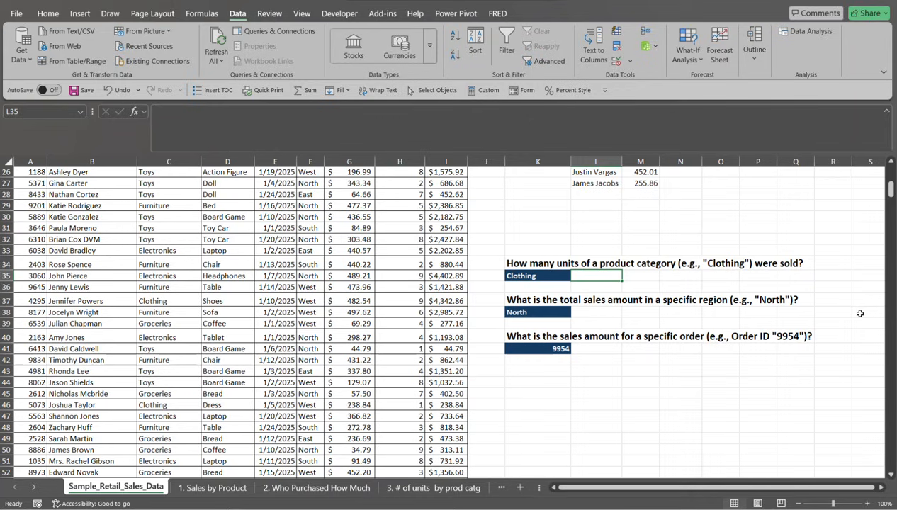
Step: Start a SUMIF formula in L35 with the absolute Product Category range $C$4:$C$503 as its range
type("=s")
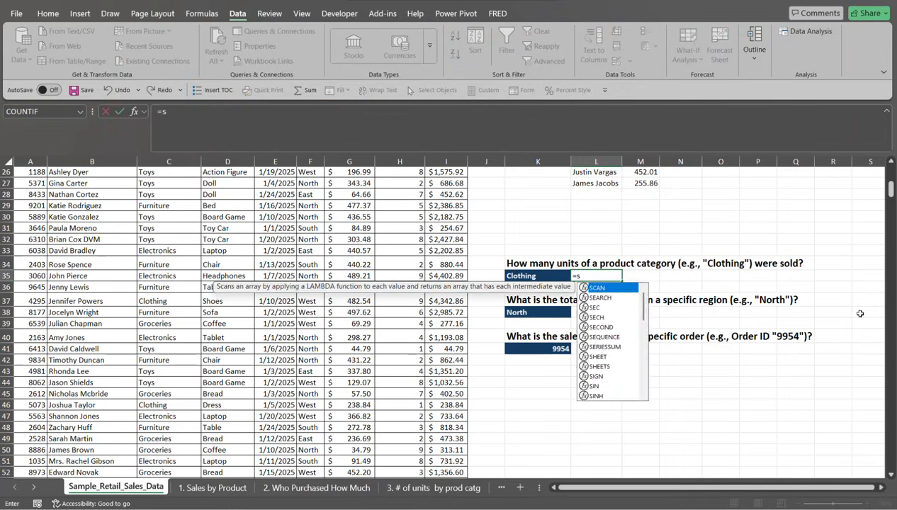
type("umif")
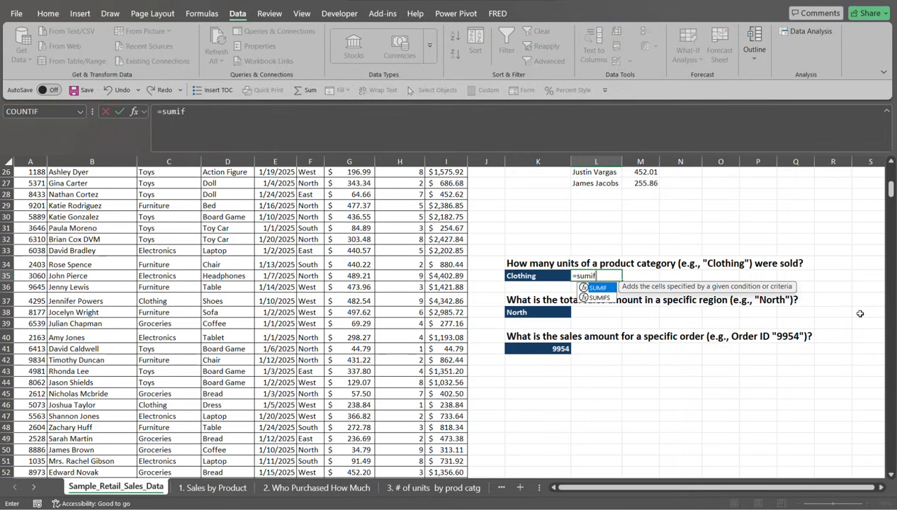
key("Tab")
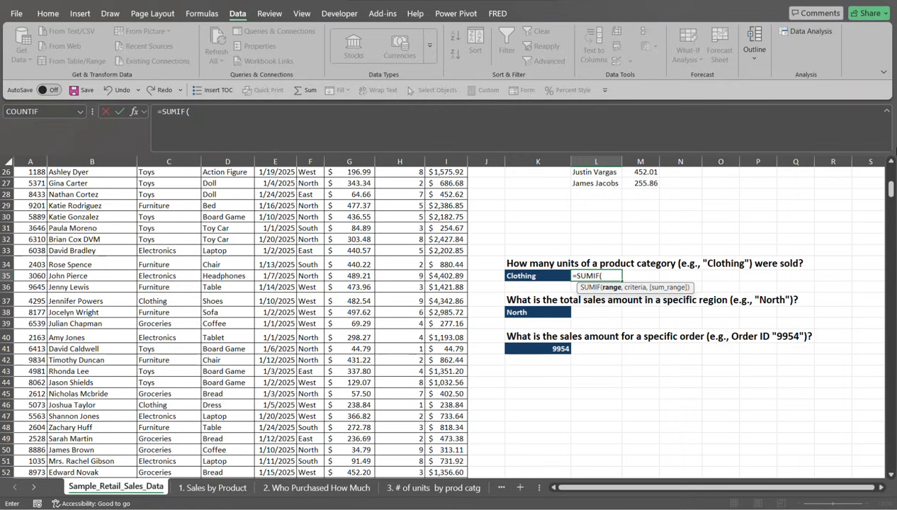
left_click_drag(890, 191, 892, 172)
left_click(174, 210)
key("ctrl+shift+Down")
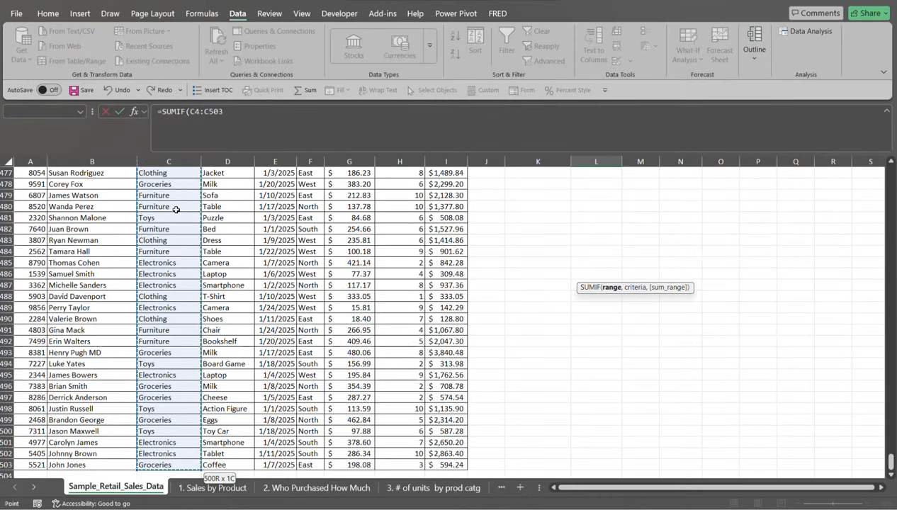
key("ctrl+BackSpace")
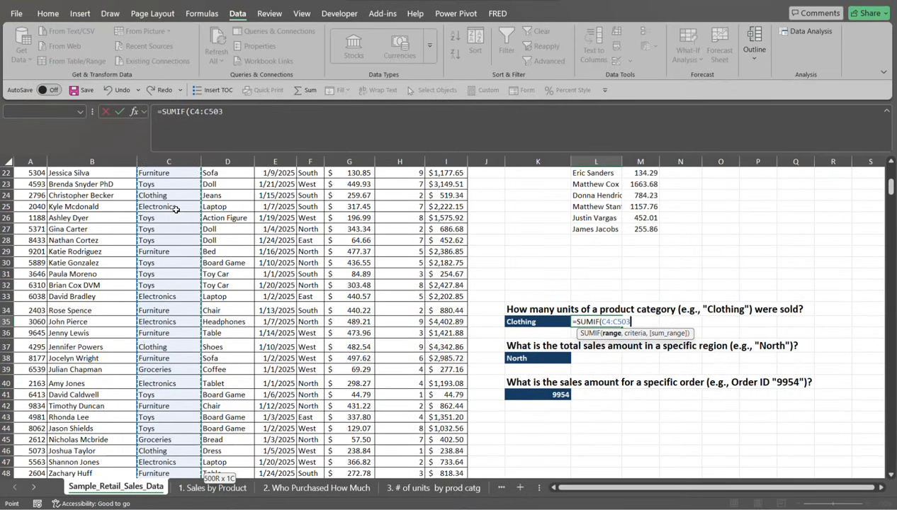
key("F4")
type(",")
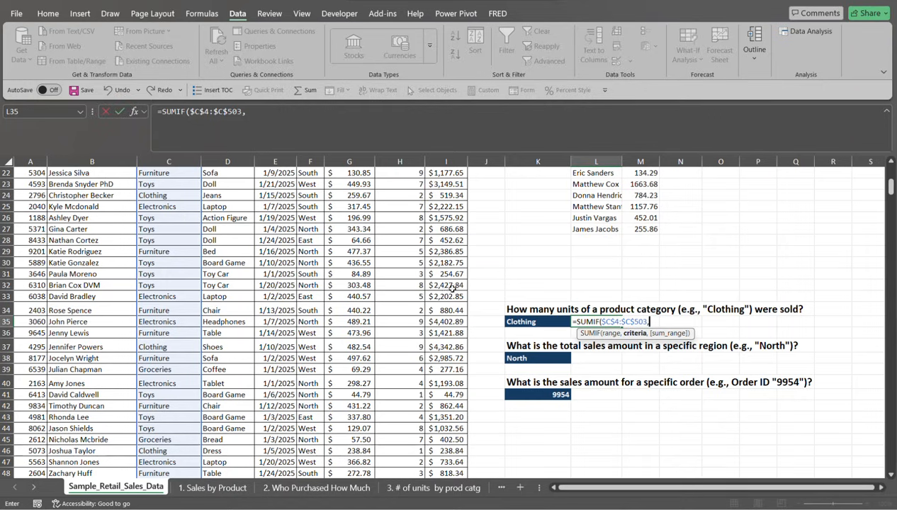
Step: Set the criterion of the L35 SUMIF formula to the category cell as the absolute reference $K$35
left_click(534, 324)
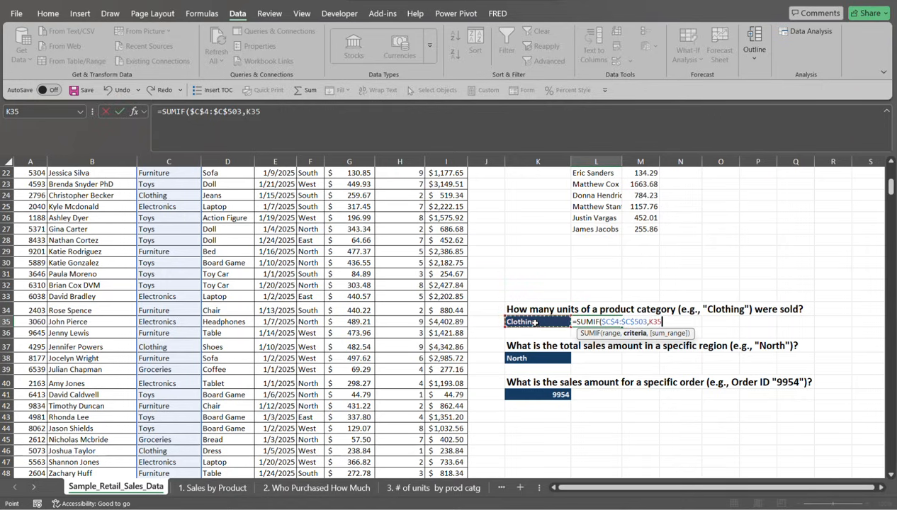
key("F4")
type(",")
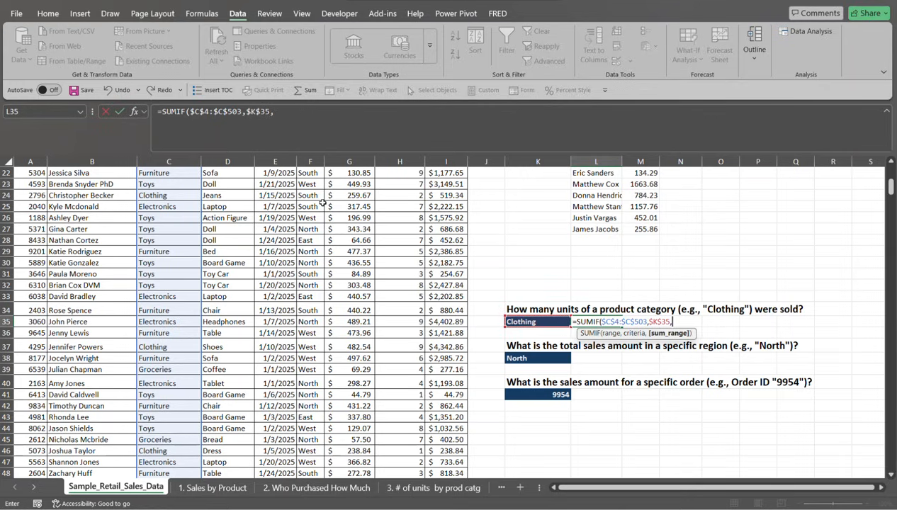
Step: Add the absolute Quantity Sold range $H$4:$H$503 as the sum range in L35 and try to enter the formula
left_click(396, 195)
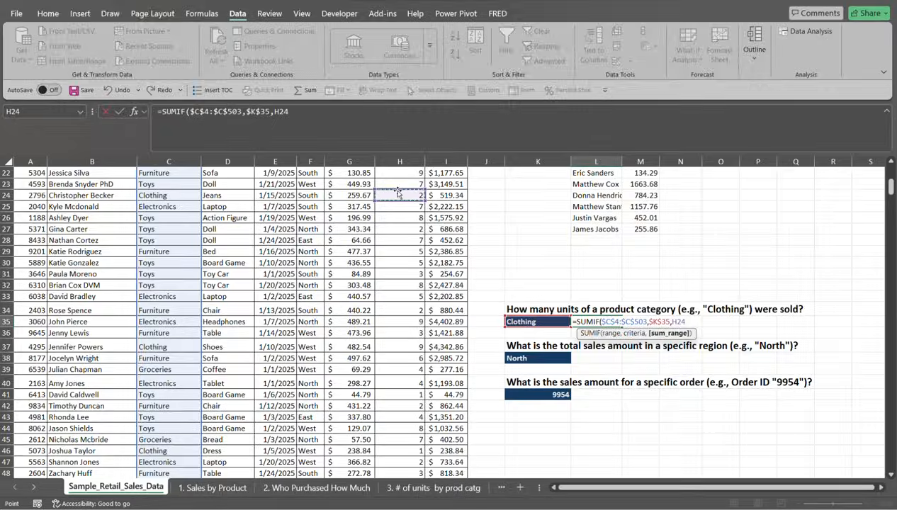
scroll(398, 192, "up", 6)
left_click(398, 188)
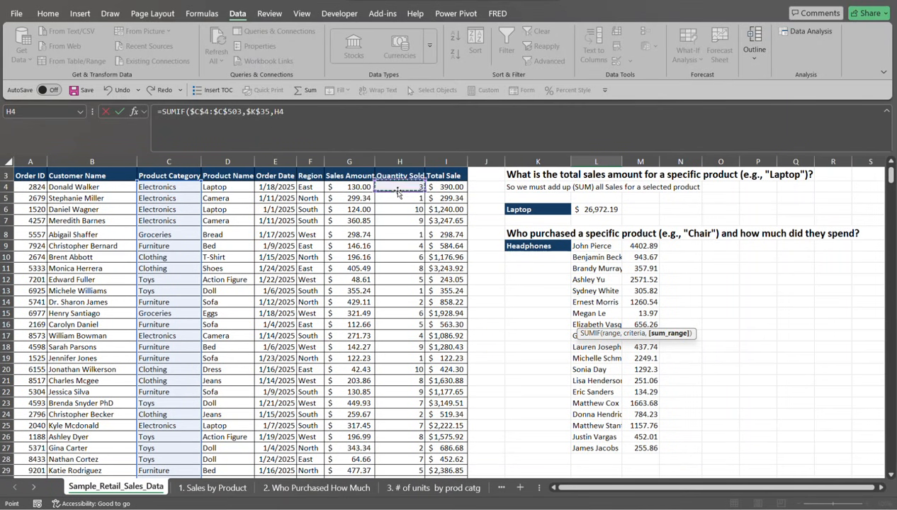
key("ctrl+shift+Down")
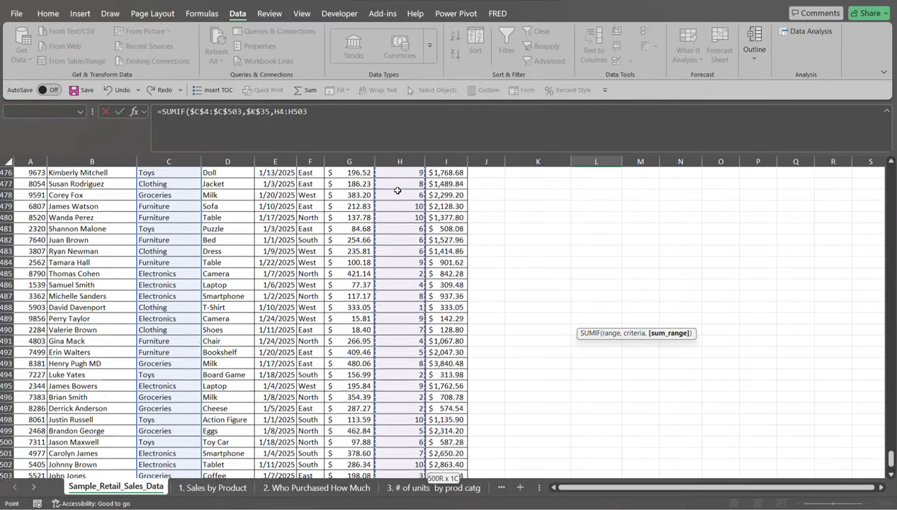
scroll(397, 191, "up", 9)
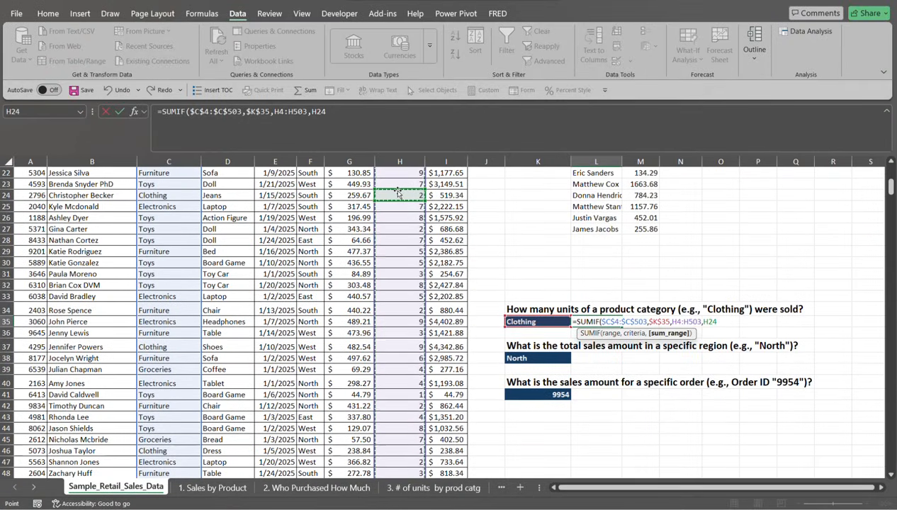
key("F4")
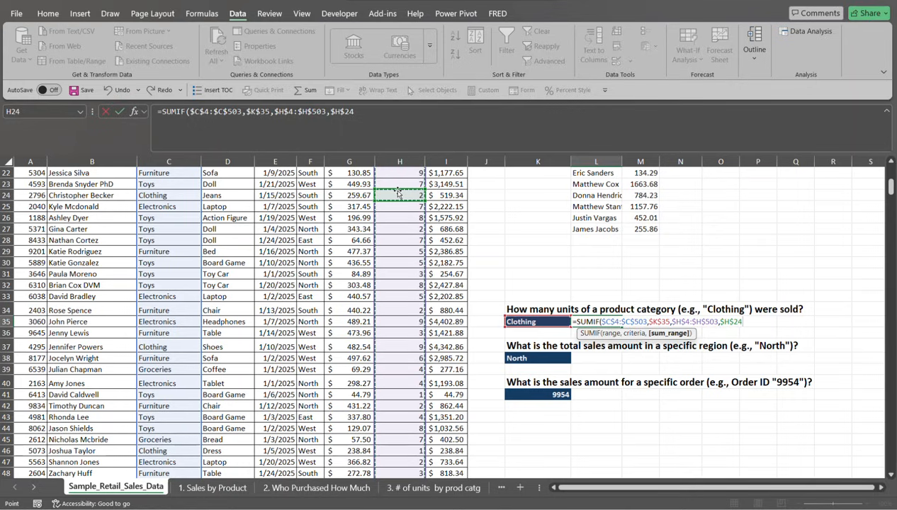
type(")")
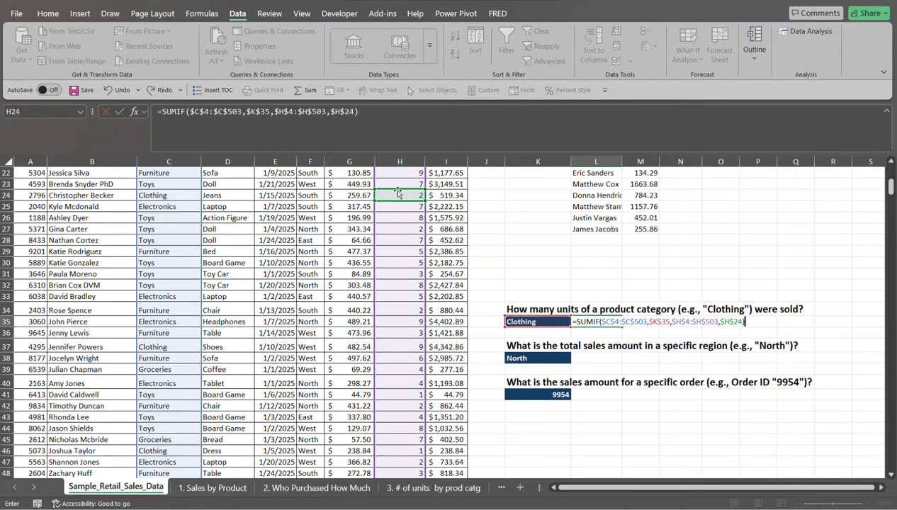
key("Return")
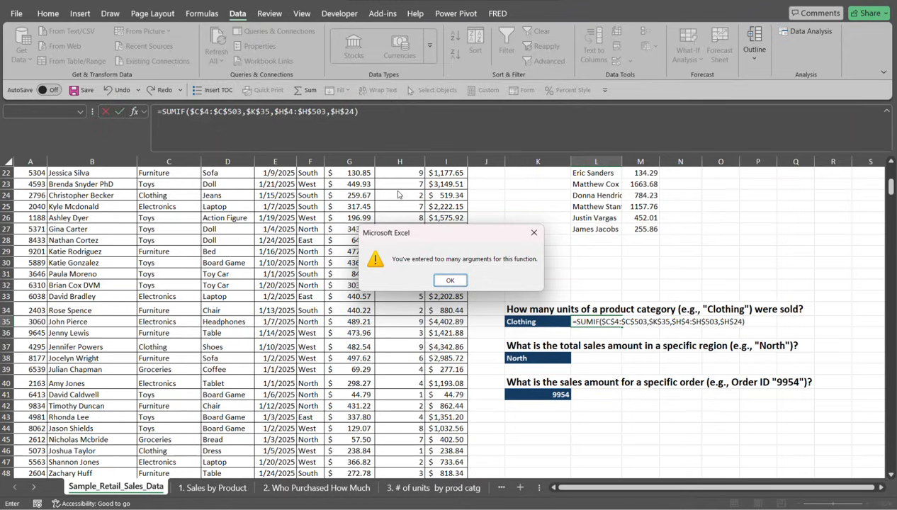
left_click(453, 283)
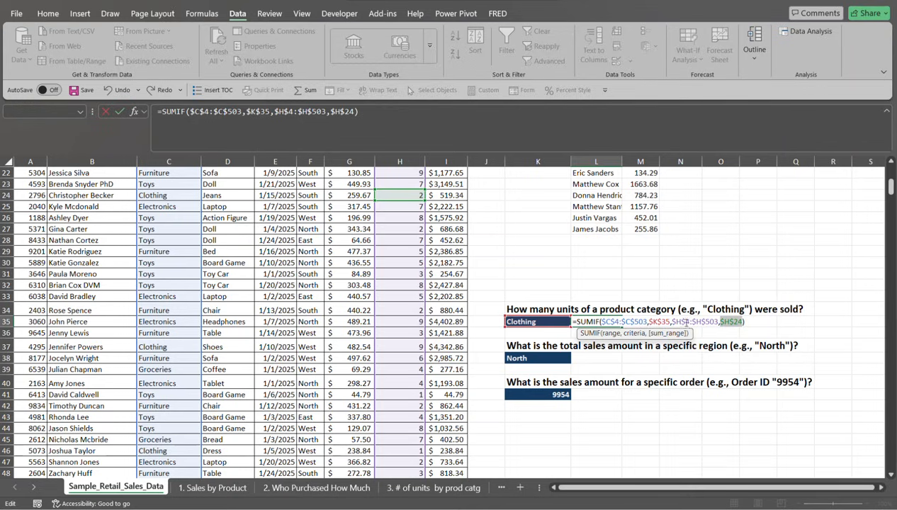
Step: Remove the extra $H$24 argument from the L35 SUMIF formula and enter the formula
left_click(729, 321)
key("BackSpace")
key("BackSpace")
key("BackSpace")
key("BackSpace")
key("BackSpace")
key("BackSpace")
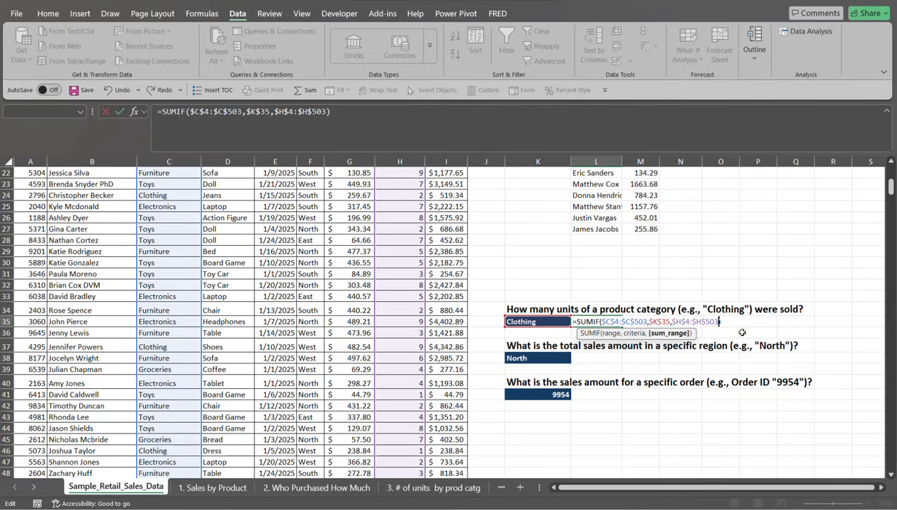
key("Return")
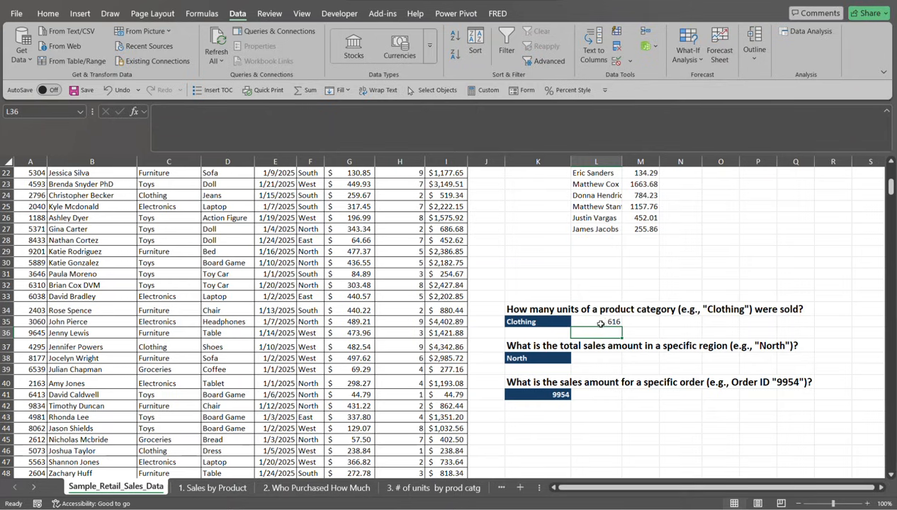
Step: Test the units formula by changing the category in K35 to Electronics and finally to Furniture
left_click(560, 321)
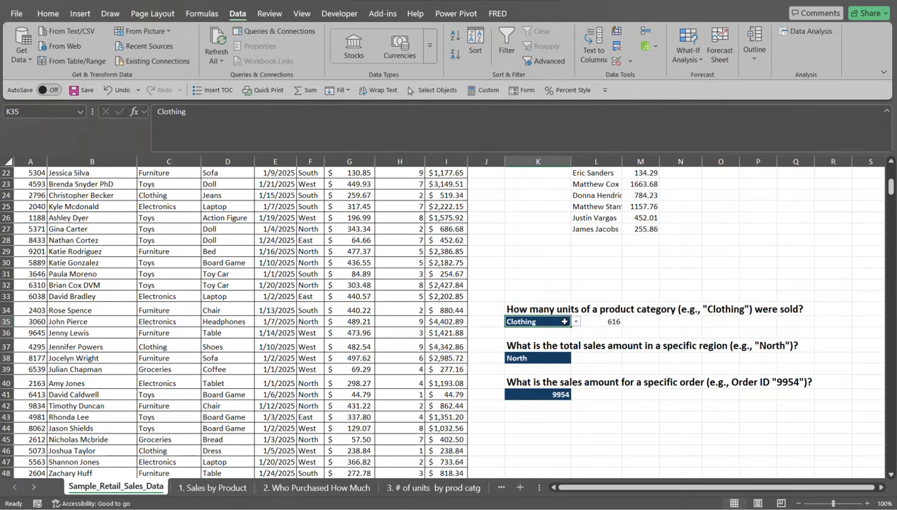
left_click(575, 322)
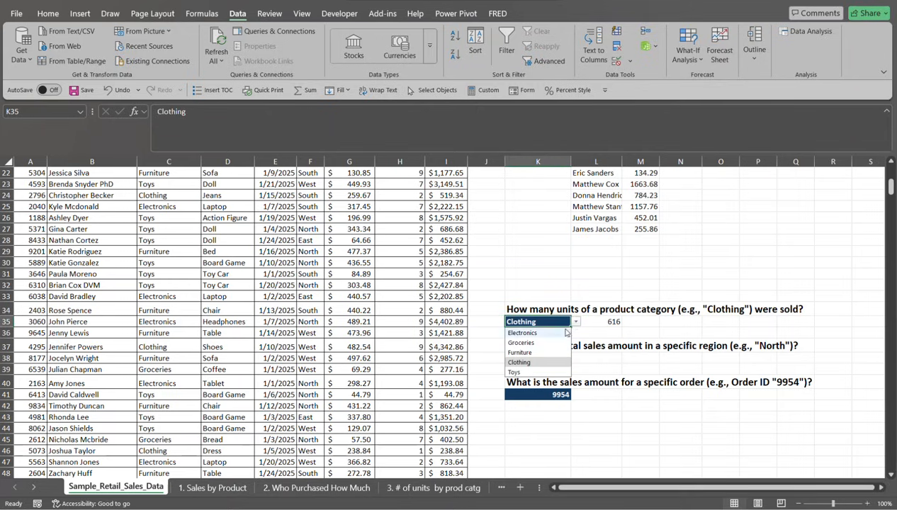
left_click(550, 334)
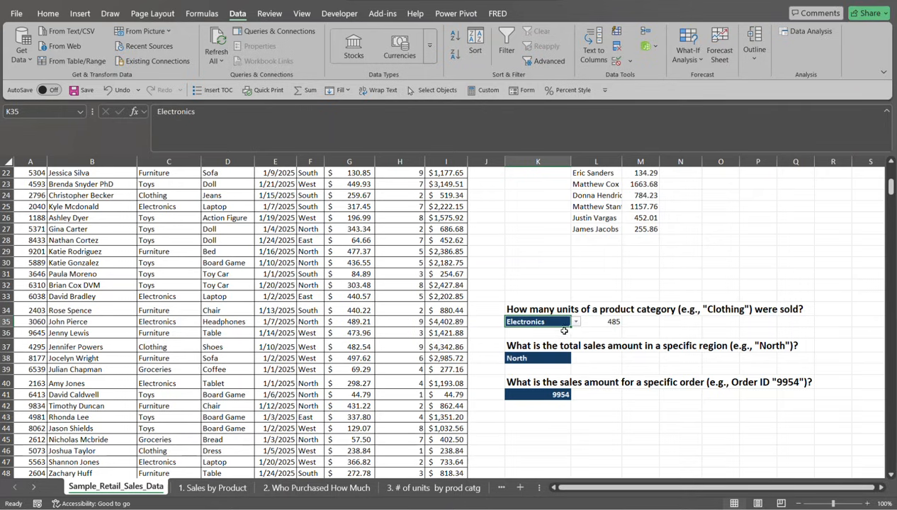
left_click(575, 322)
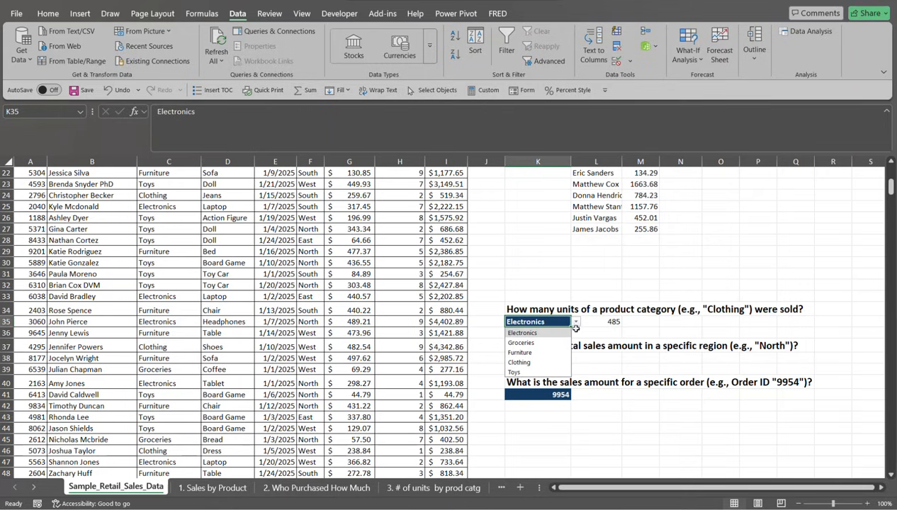
left_click(534, 352)
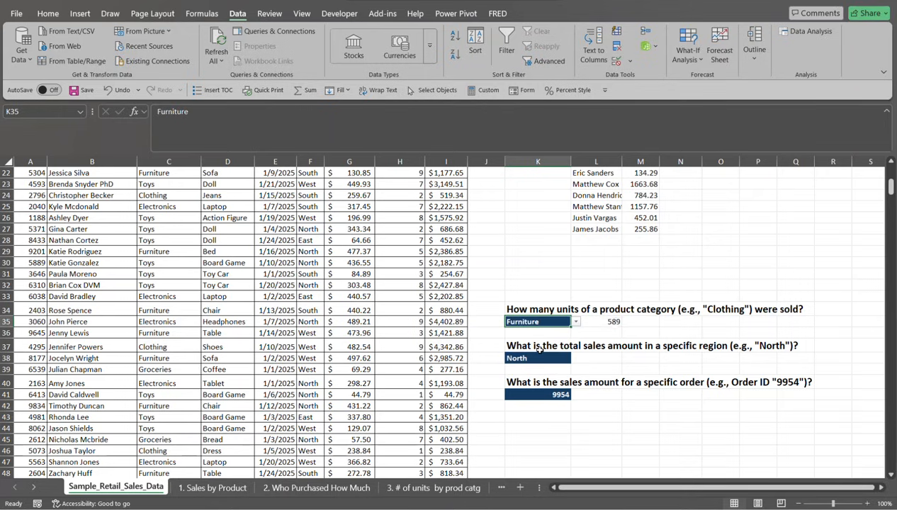
Step: Examine the Region column and the region choices available in the dropdown of K38
left_click(596, 357)
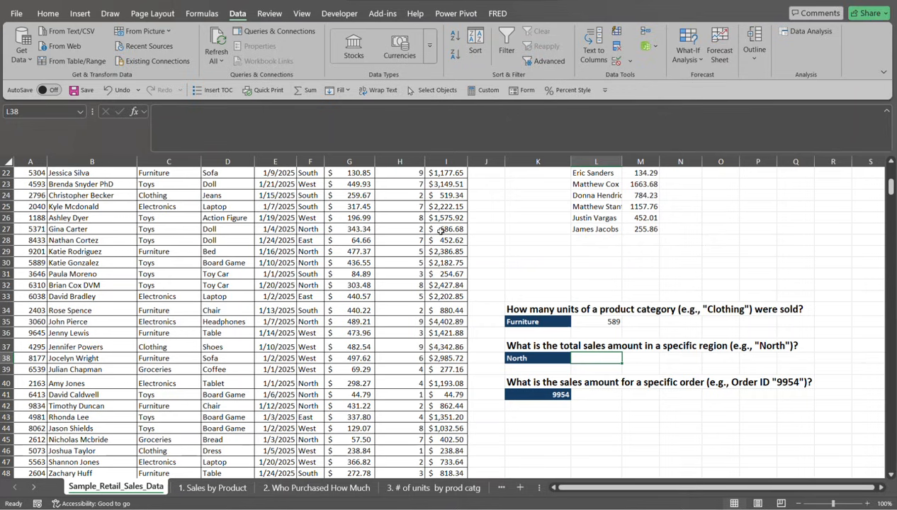
left_click(312, 183)
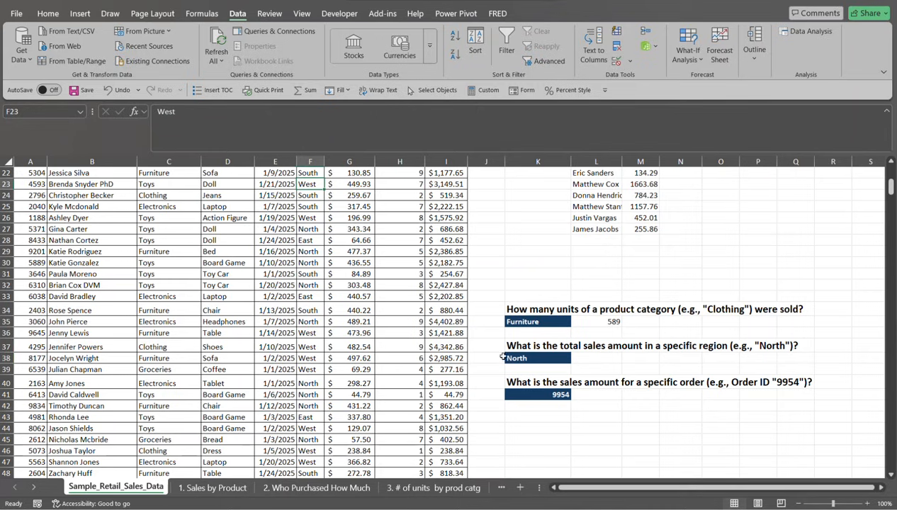
left_click(526, 355)
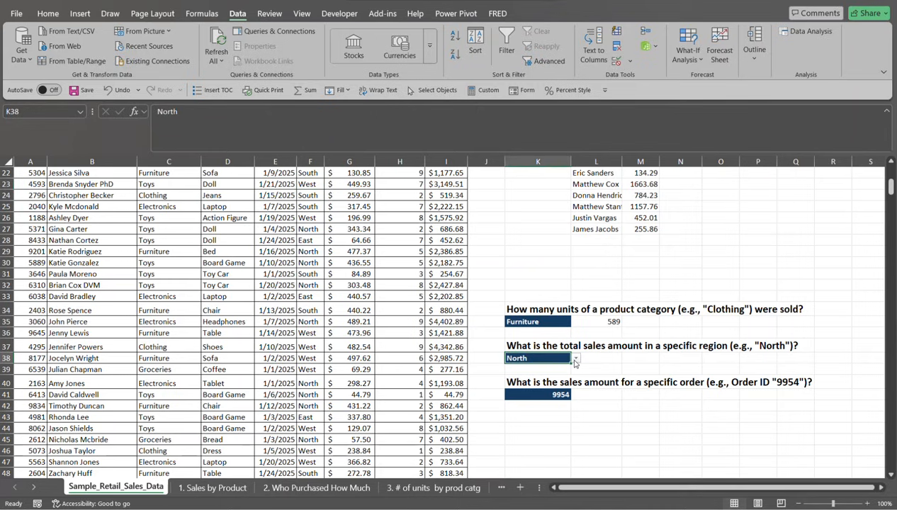
left_click(576, 362)
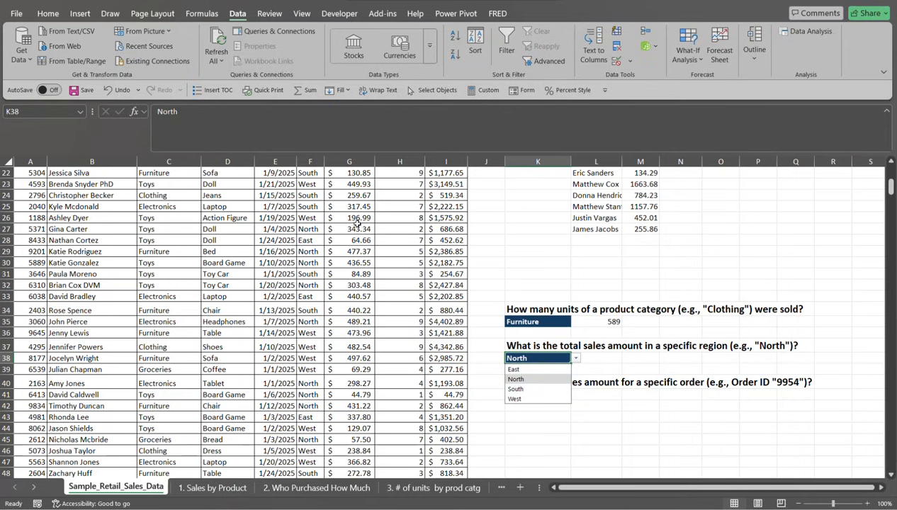
Step: Start a SUMIF formula in L38 with the Region data F4:F503 as its criteria range
left_click(604, 360)
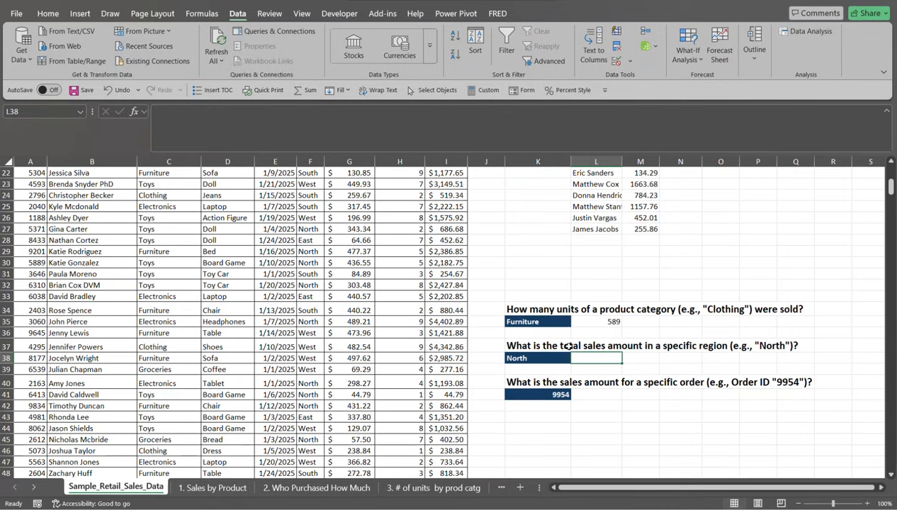
type("=")
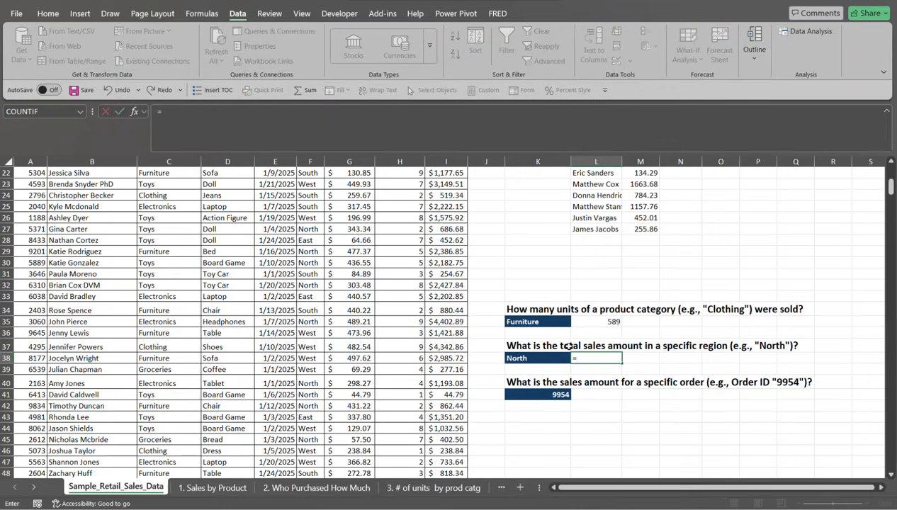
type("sumif")
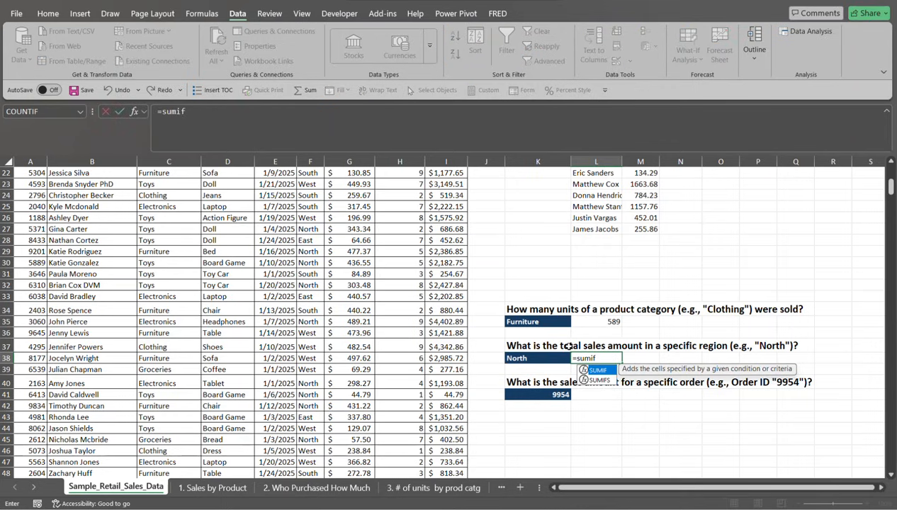
key("Tab")
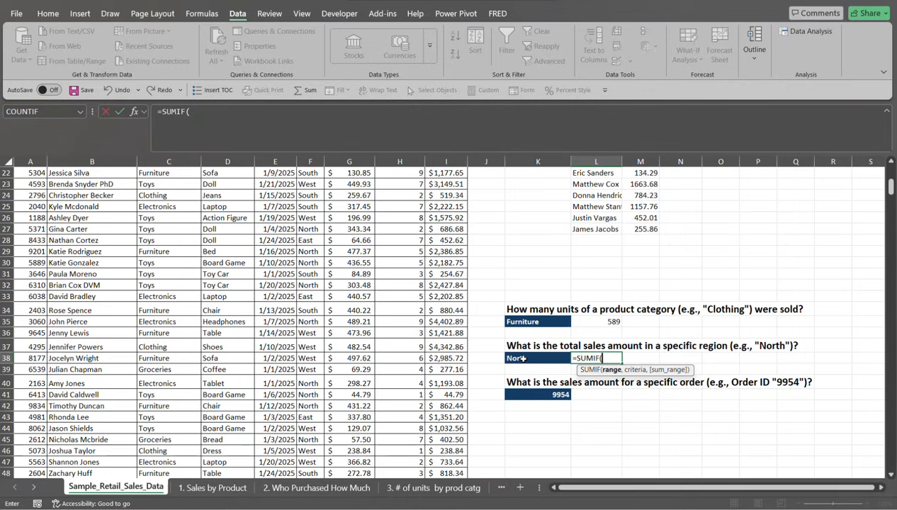
left_click(303, 197)
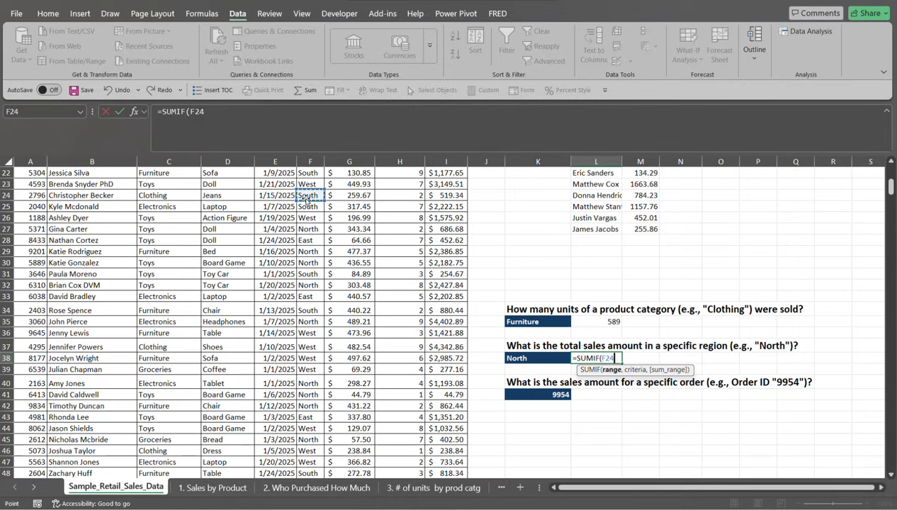
key("ctrl+Up")
key("Down")
key("ctrl+shift+Down")
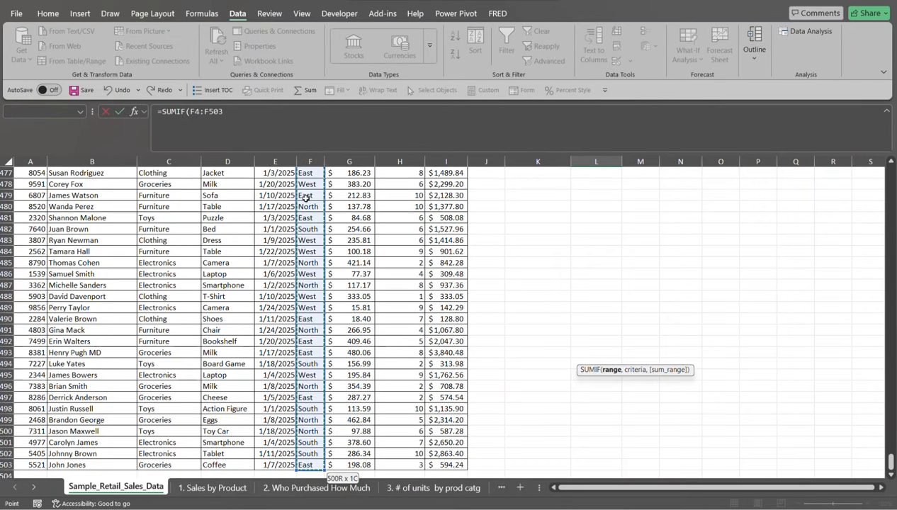
type(",")
left_click(307, 196)
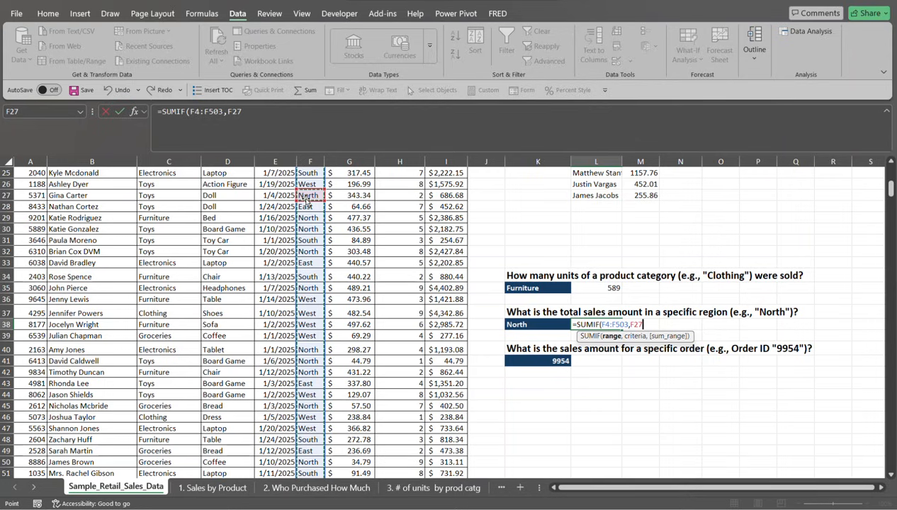
key("BackSpace")
key("BackSpace")
key("BackSpace")
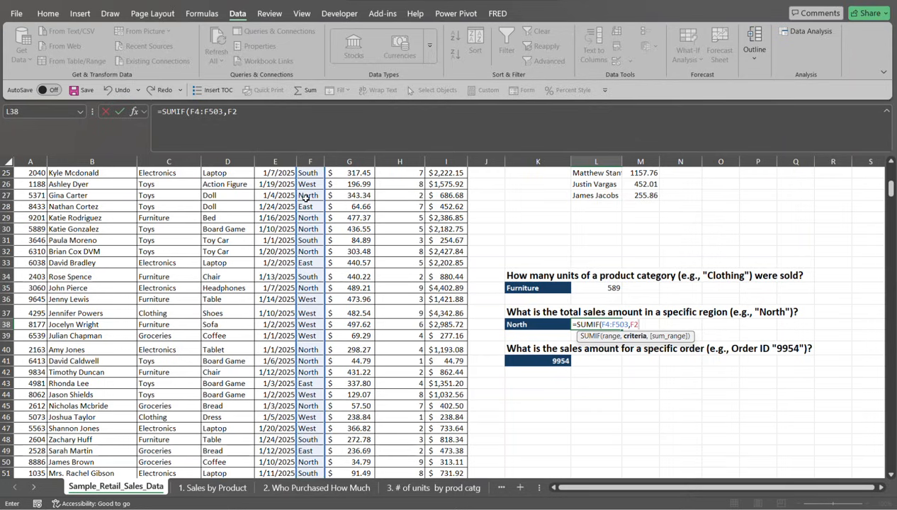
key("BackSpace")
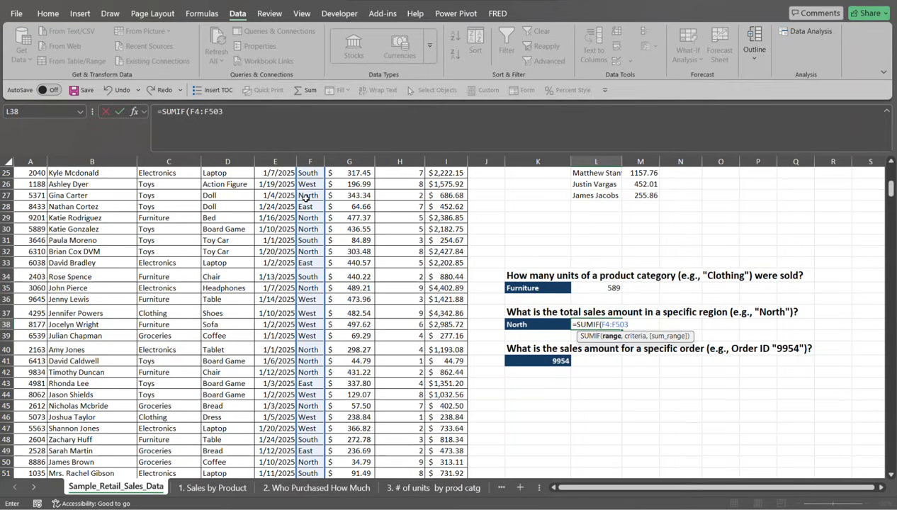
Step: Set the criterion of the L38 SUMIF formula to the region cell K38
type(",")
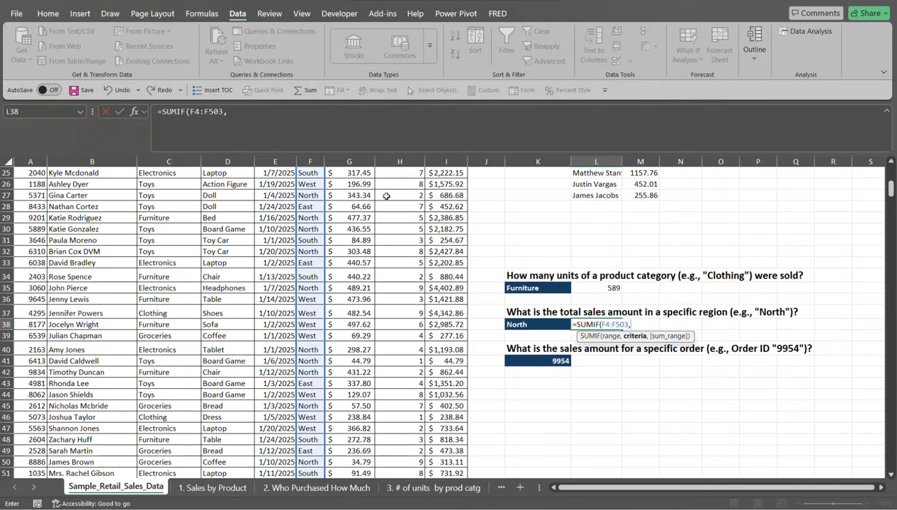
left_click(558, 326)
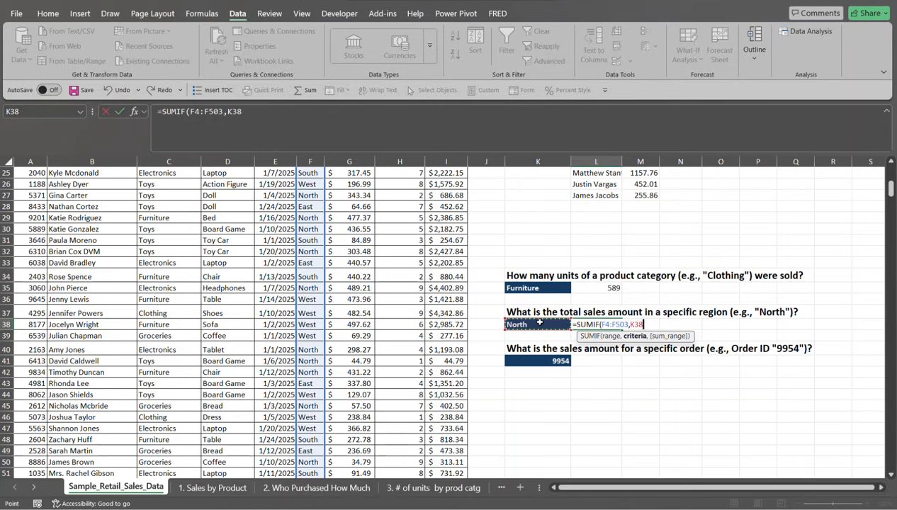
type(",")
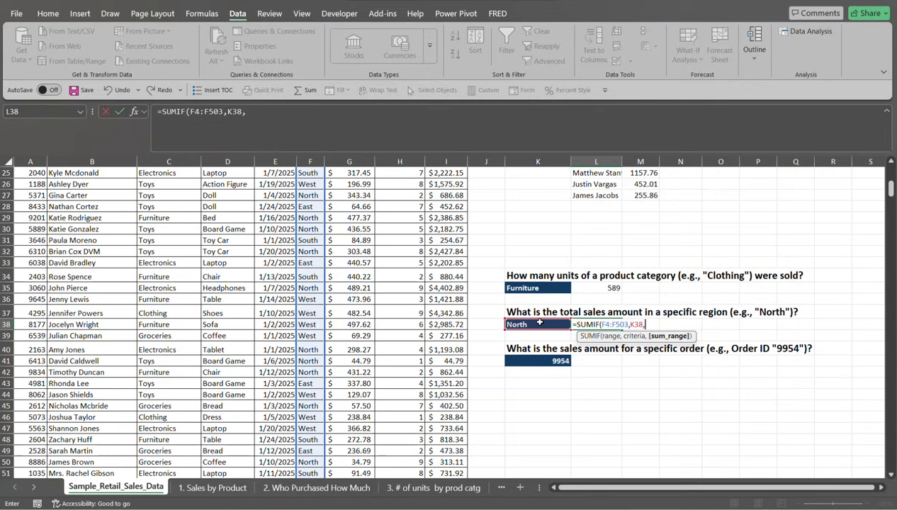
left_click(452, 216)
key("ctrl+Up")
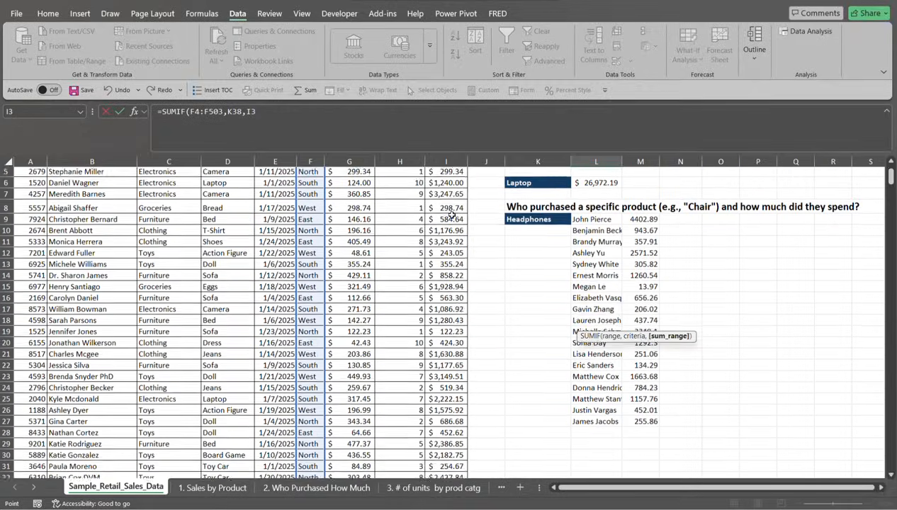
key("Down")
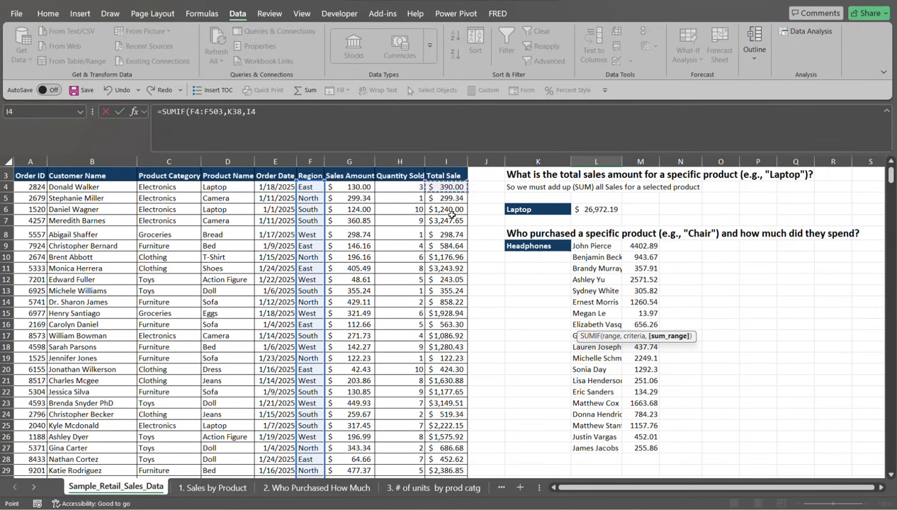
key("ctrl+shift+Down")
left_click(452, 215)
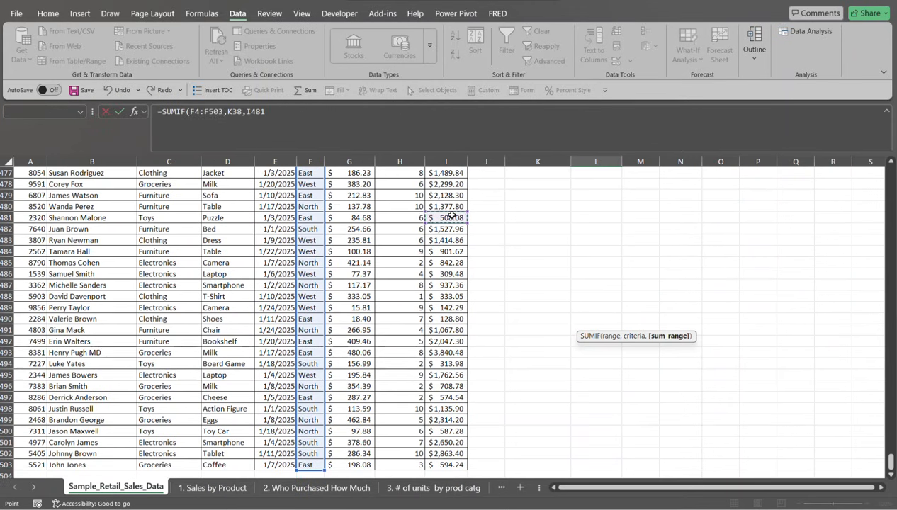
key("ctrl+Up")
key("Down")
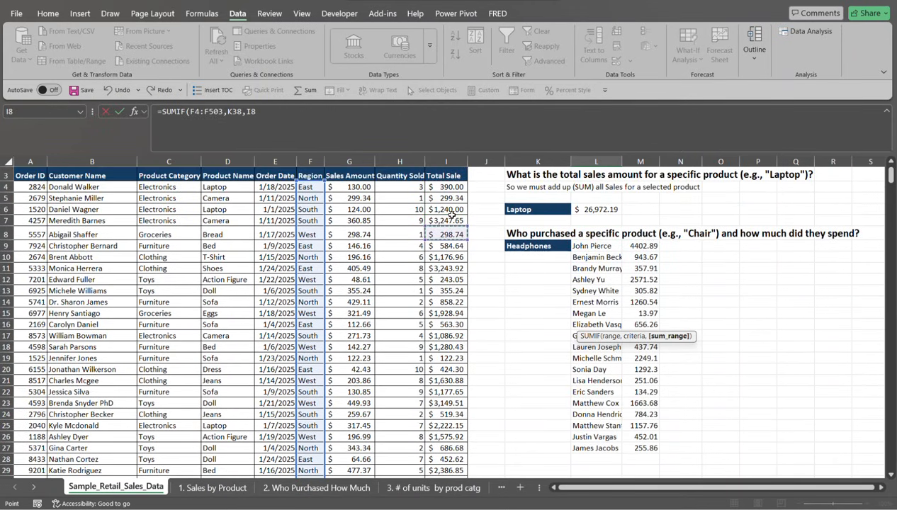
key("Up")
key("Up")
key("Up")
key("Up")
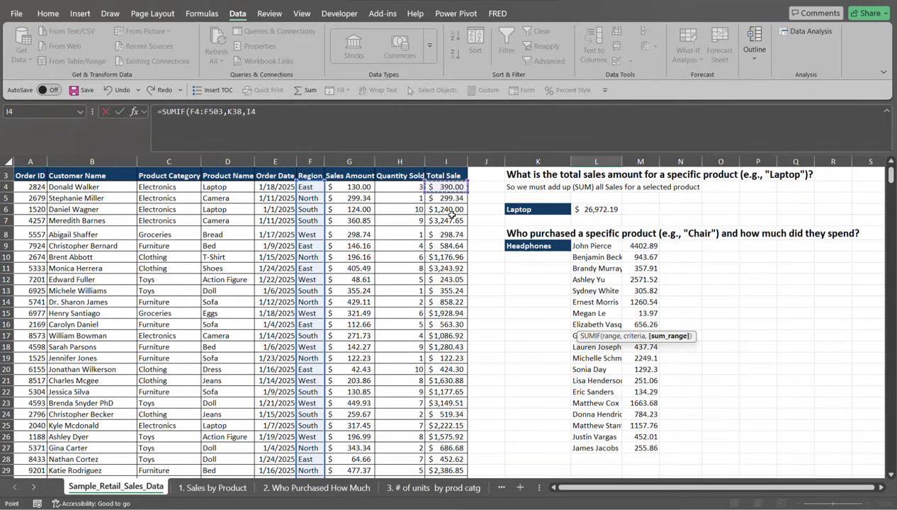
key("ctrl+shift+Down")
left_click(451, 216)
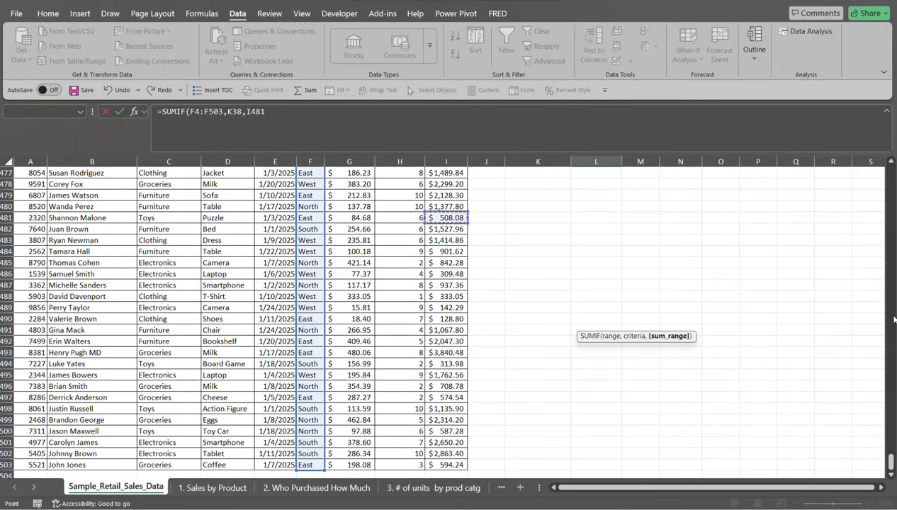
Step: Select the Total Sale values I4:I503 as the sum range of the L38 SUMIF formula
left_click_drag(890, 460, 890, 168)
left_click(441, 207)
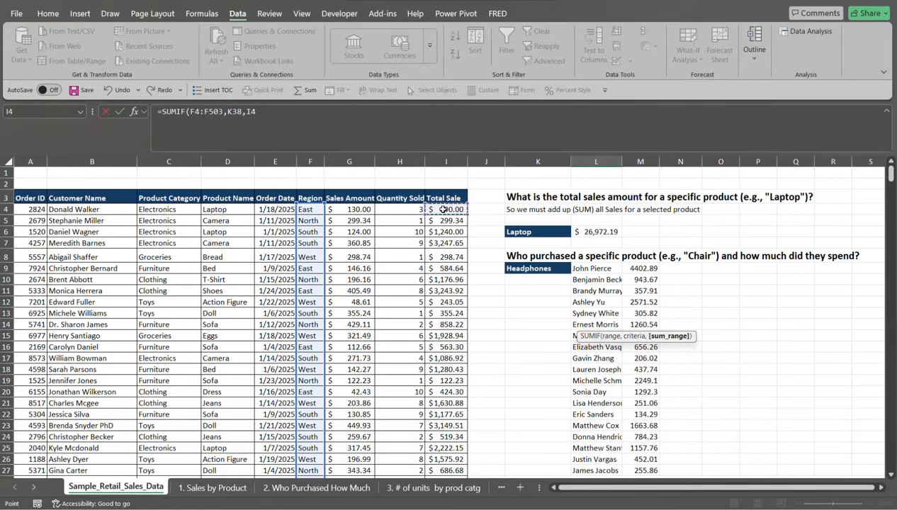
key("shift+Down")
key("shift+Down")
key("shift+Down")
key("shift+Down")
key("shift+Down")
key("shift+Down")
key("shift+Down")
key("shift+Down")
key("shift+Down")
key("shift+Down")
key("shift+Down")
key("shift+Down")
key("shift+Down")
key("shift+Down")
key("shift+Down")
key("shift+Down")
key("shift+Down")
key("shift+Down")
key("shift+Down")
key("shift+Down")
key("shift+Down")
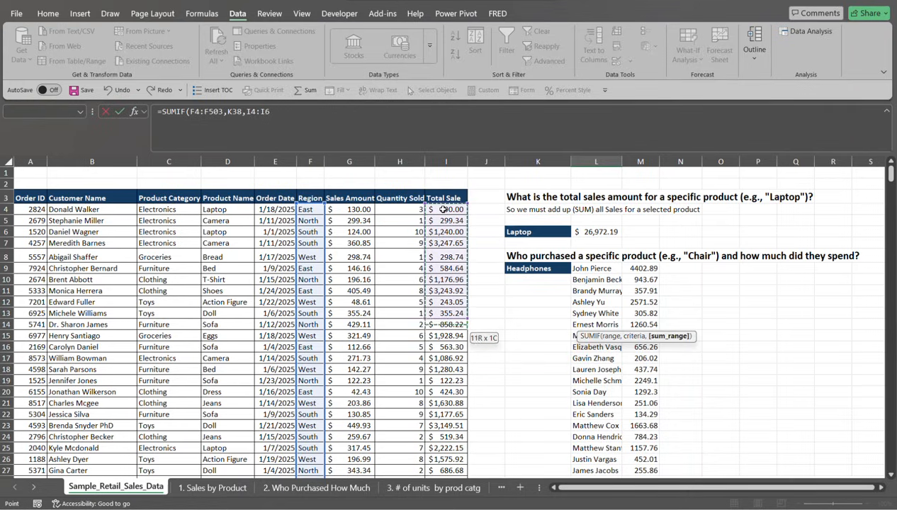
key("shift+Down")
key("shift+Down")
key("shift+Down")
key("shift+Down")
key("shift+Down")
key("shift+Down")
key("shift+Down")
key("shift+Down")
key("shift+Down")
key("shift+Down")
key("shift+Down")
key("shift+Down")
key("shift+Down")
key("shift+Down")
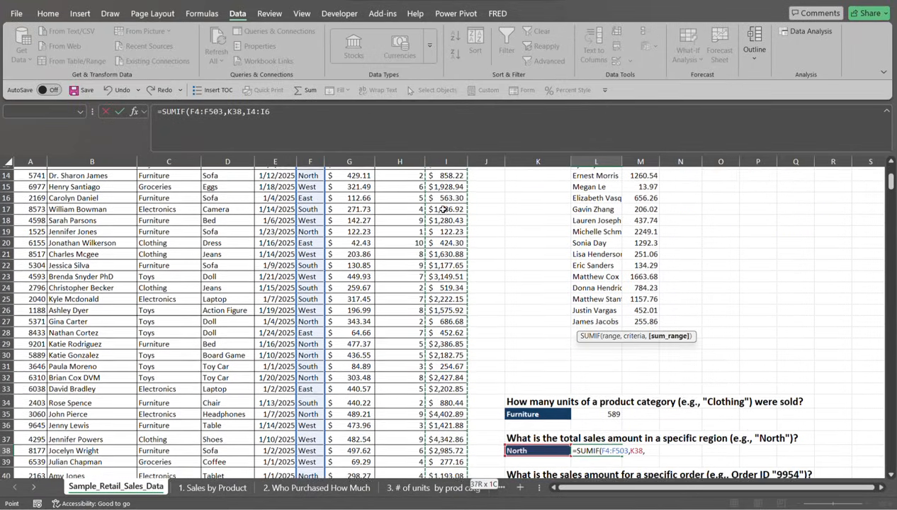
key("shift+Down")
key("shift+Down")
key("shift+Down")
key("shift+Down")
key("shift+Down")
key("shift+Down")
key("shift+Down")
key("shift+Down")
key("shift+Down")
key("shift+Down")
key("shift+Down")
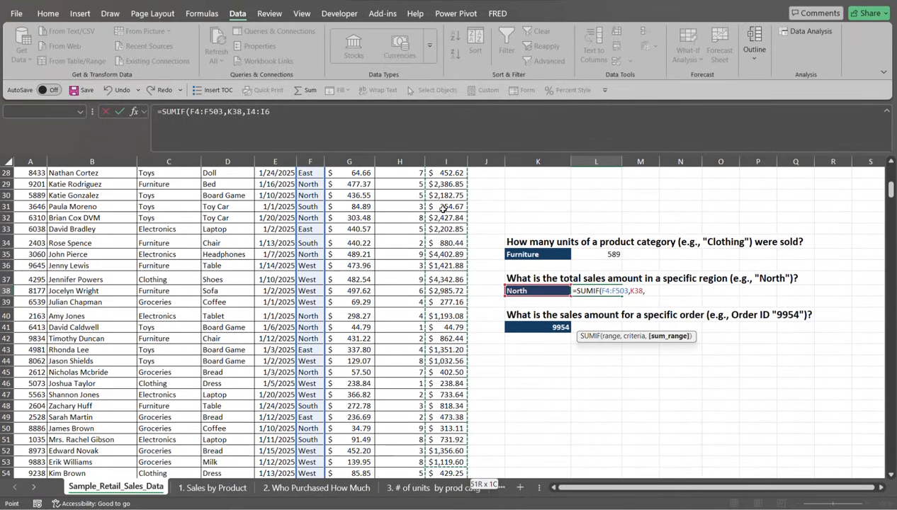
key("shift+Down")
key("shift+Down")
key("shift+Down")
key("shift+Down")
key("shift+Down")
key("shift+Down")
key("shift+Down")
key("shift+Down")
key("shift+Down")
key("shift+Down")
key("shift+Down")
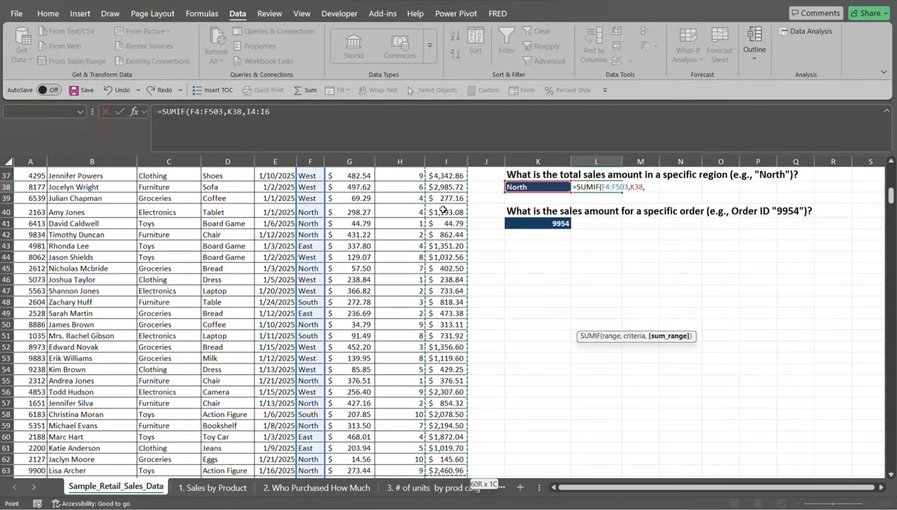
key("shift+Down")
key("shift+Down")
key("shift+Down")
key("shift+Down")
key("shift+Down")
key("shift+Down")
key("shift+Down")
key("shift+Down")
key("shift+Down")
key("shift+Down")
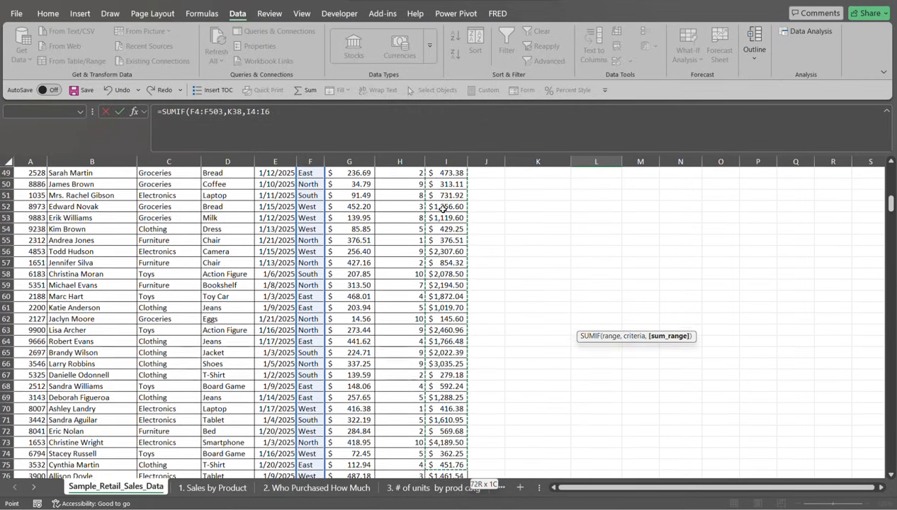
key("shift+Down")
key("shift+Down")
key("shift+Down")
key("shift+Down")
key("shift+Down")
key("shift+Down")
key("shift+Down")
key("shift+Down")
key("shift+Down")
key("shift+Down")
key("shift+Down")
key("shift+Down")
key("shift+Down")
key("shift+Down")
key("shift+Down")
key("shift+Down")
key("shift+Down")
key("shift+Down")
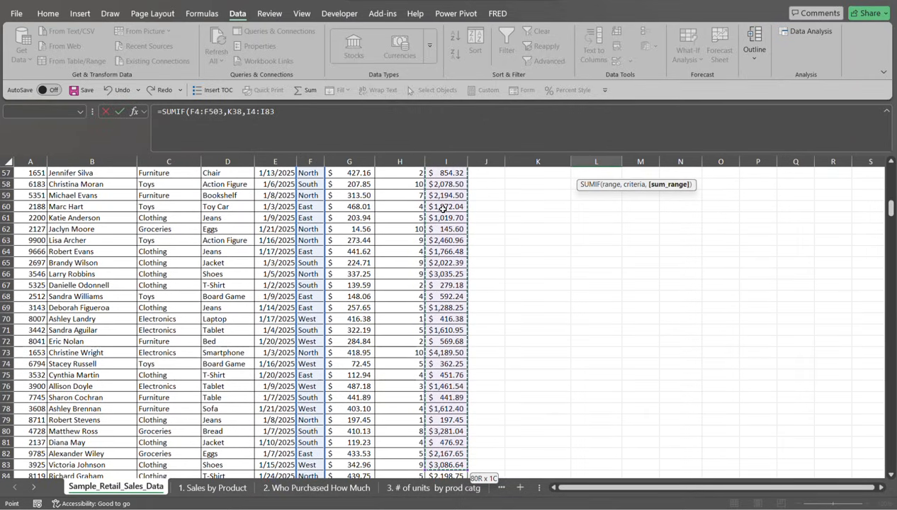
key("shift+Down")
key("shift+Down")
key("shift+Down")
key("shift+Down")
key("shift+Down")
key("shift+Down")
key("shift+Down")
key("shift+Down")
key("shift+Down")
key("shift+Down")
key("shift+Down")
key("shift+Down")
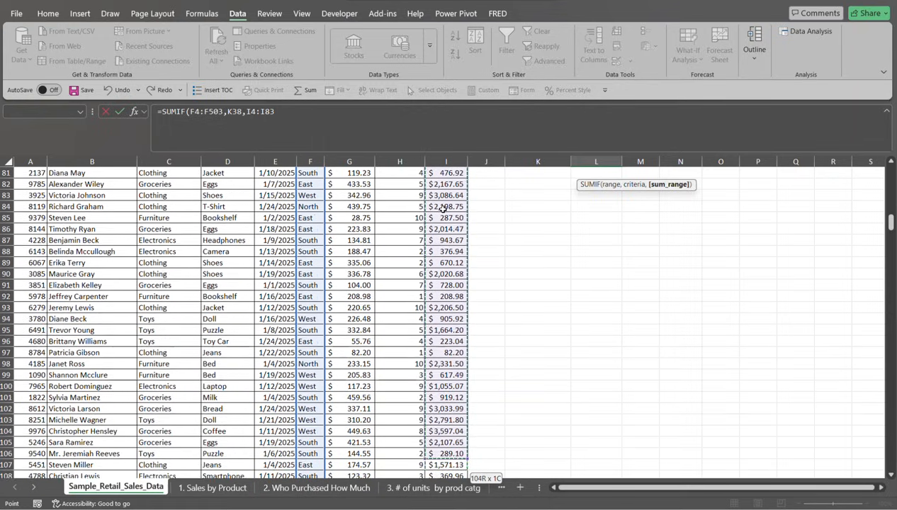
key("ctrl+shift+Down")
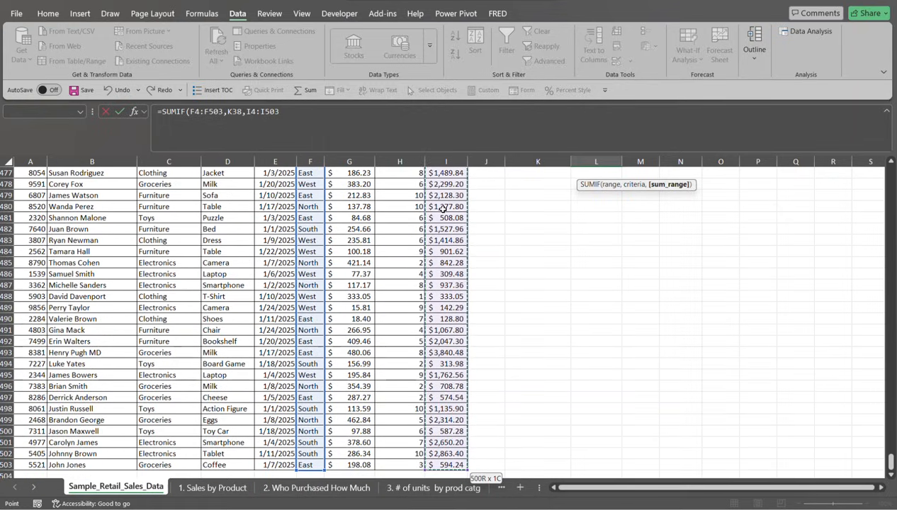
type(",")
left_click(443, 207)
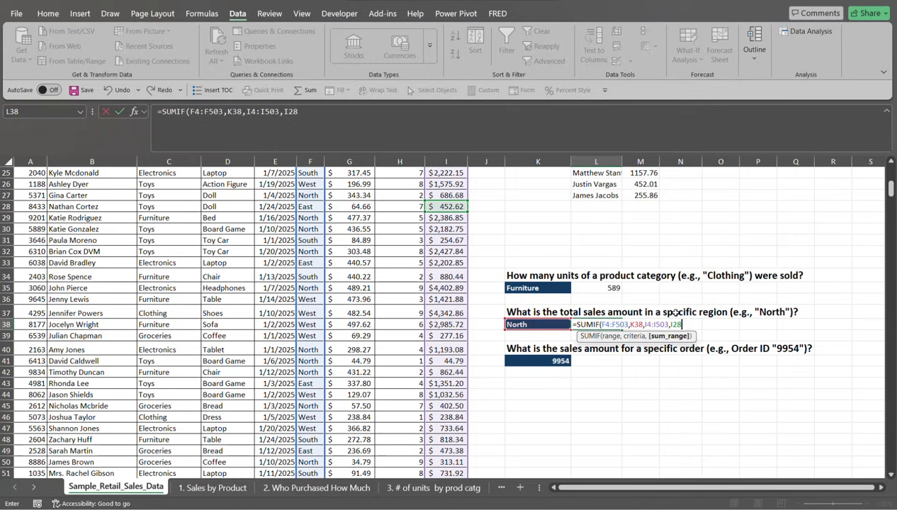
key("BackSpace")
key("BackSpace")
key("BackSpace")
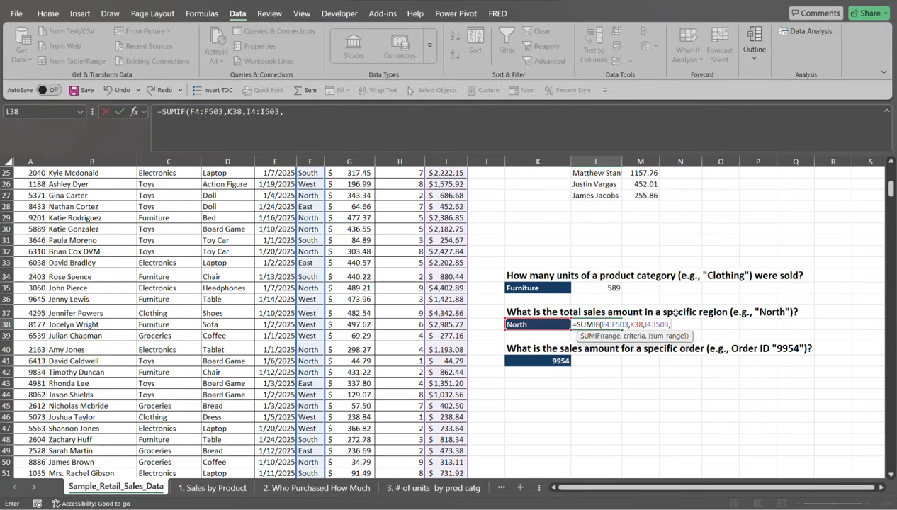
key("BackSpace")
Step: Close the SUMIF formula in L38 after the sum range I4:I503 and enter it
type(")")
key("Return")
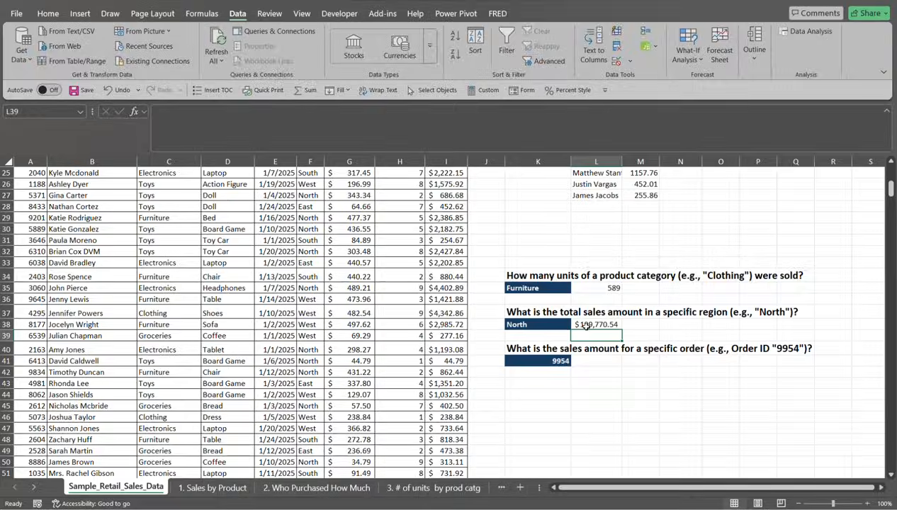
left_click_drag(893, 191, 893, 186)
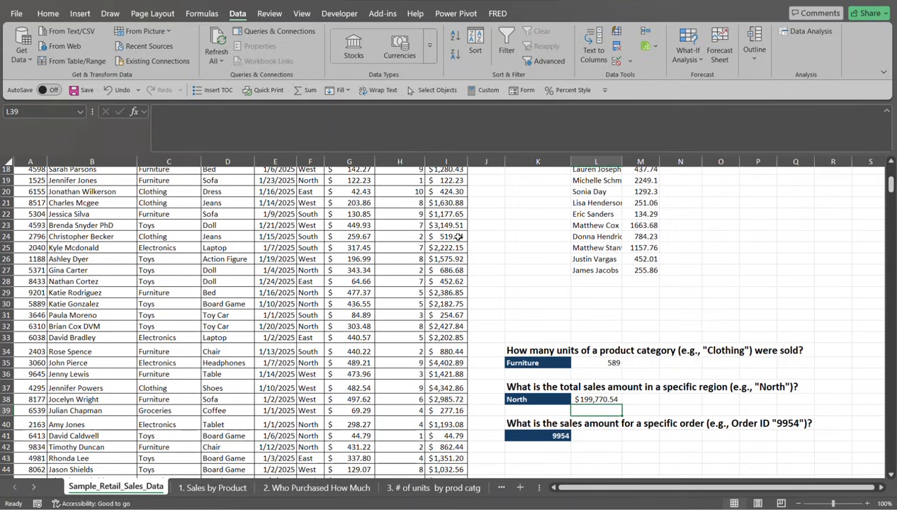
left_click(283, 256)
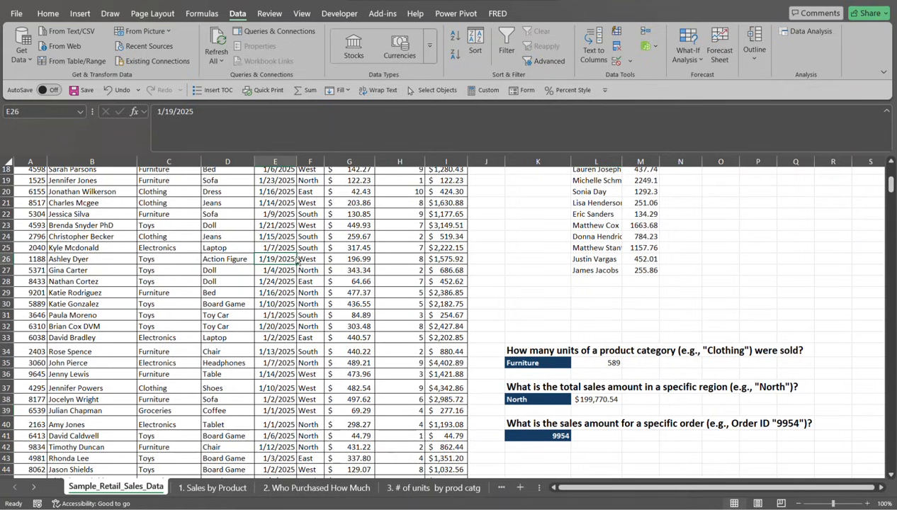
left_click_drag(298, 261, 298, 260)
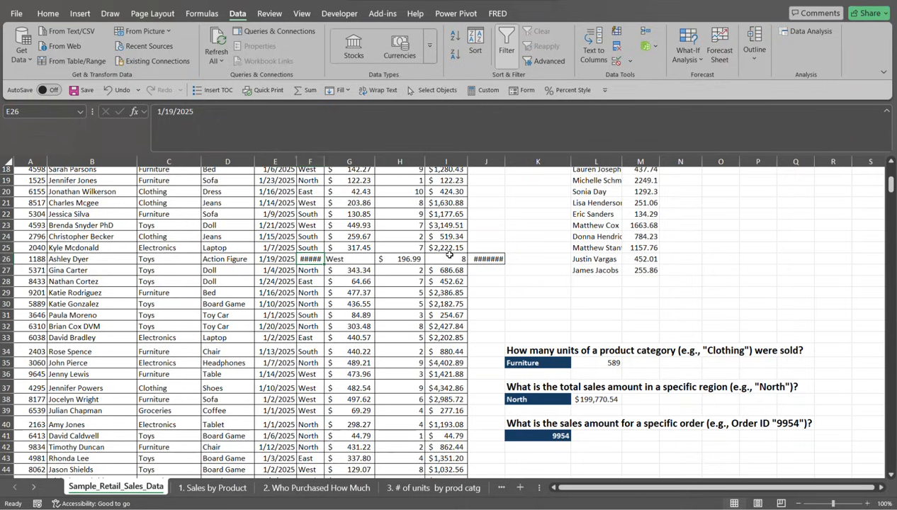
key("ctrl+z")
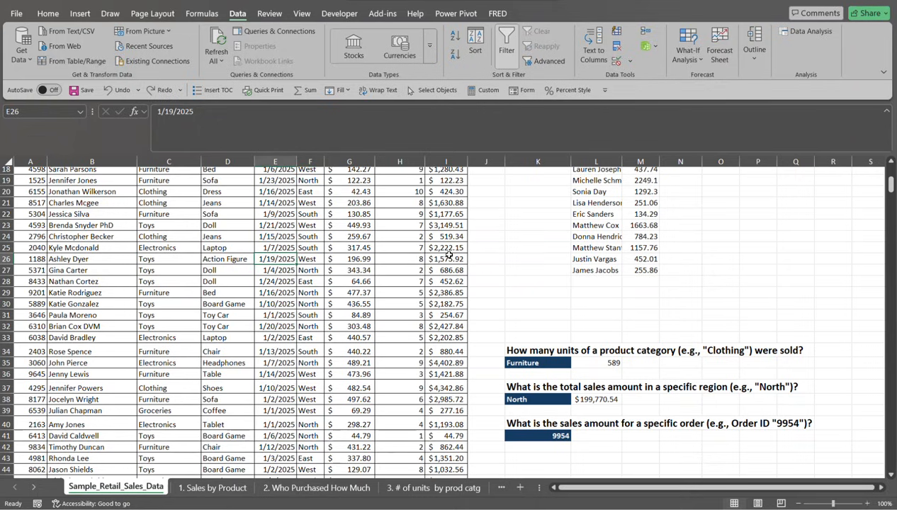
left_click(336, 274)
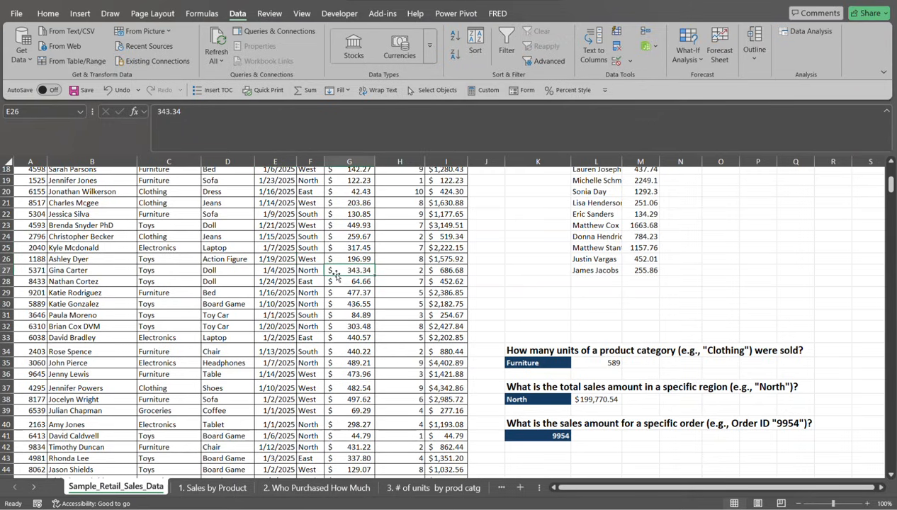
Step: Turn on filtering for the retail data table and filter the Region column to show only North
left_click_drag(890, 182, 891, 168)
left_click(269, 219)
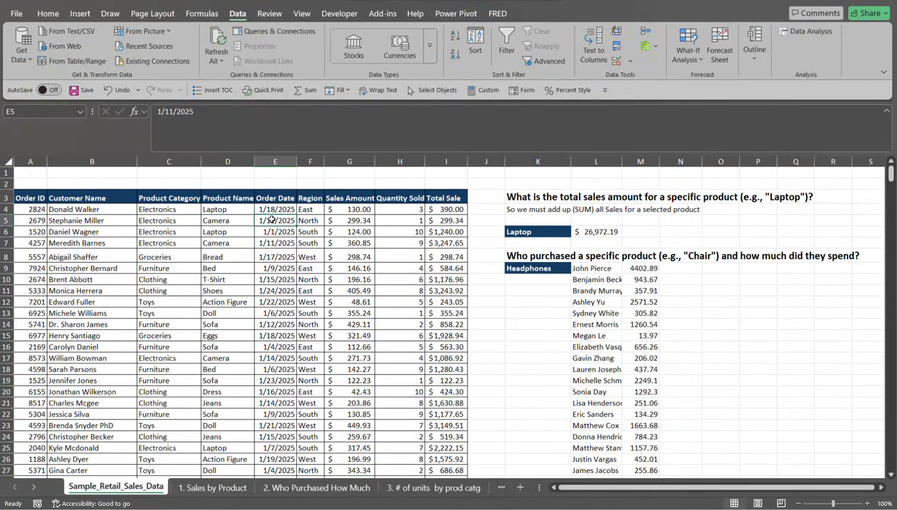
key("ctrl+shift+l")
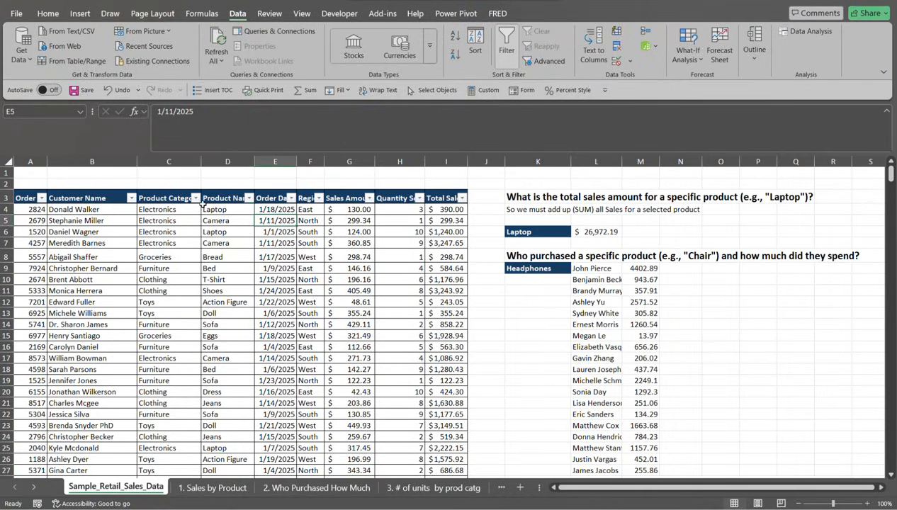
left_click(203, 208)
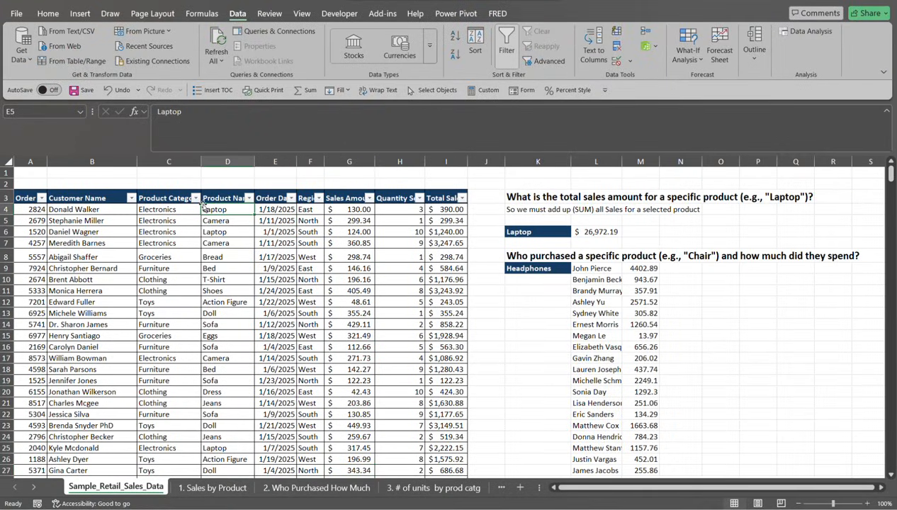
left_click(318, 198)
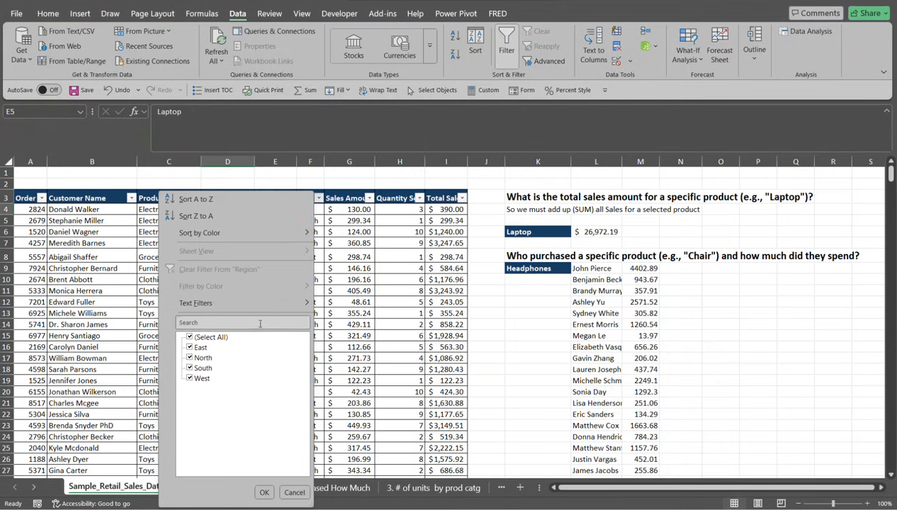
left_click(216, 337)
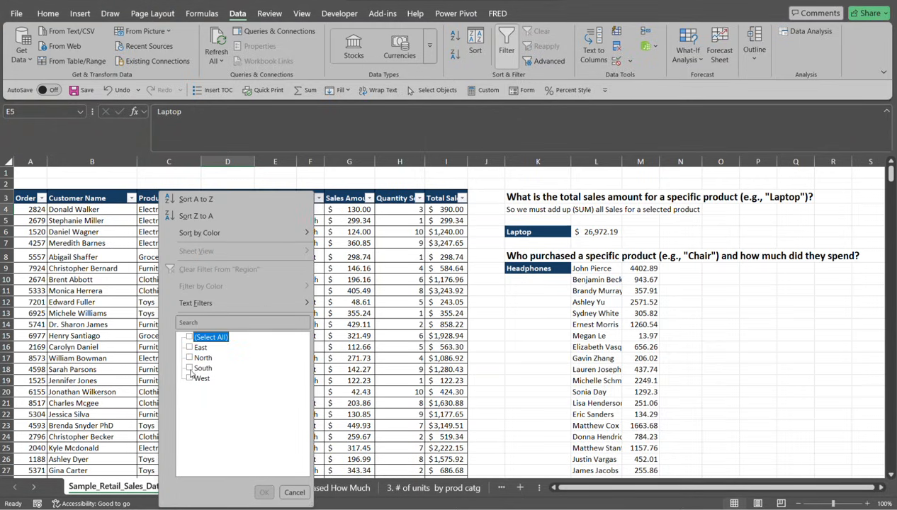
left_click(191, 358)
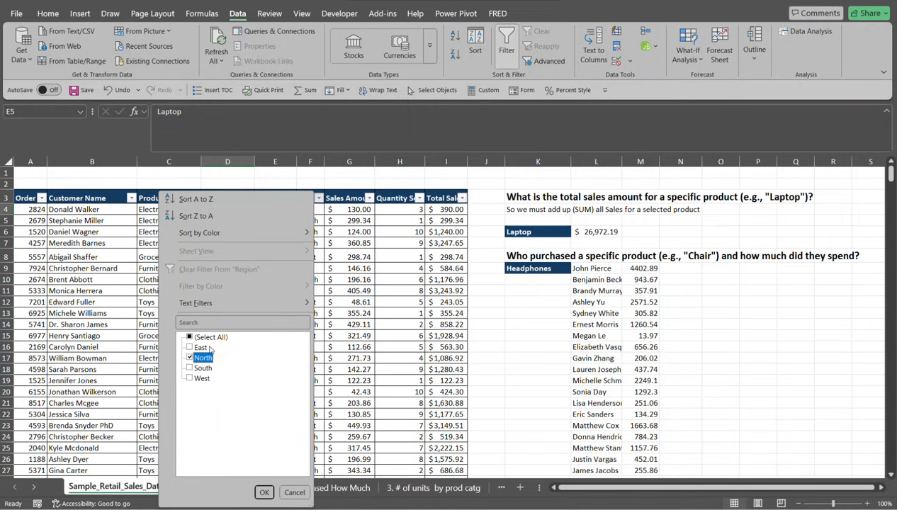
left_click(264, 492)
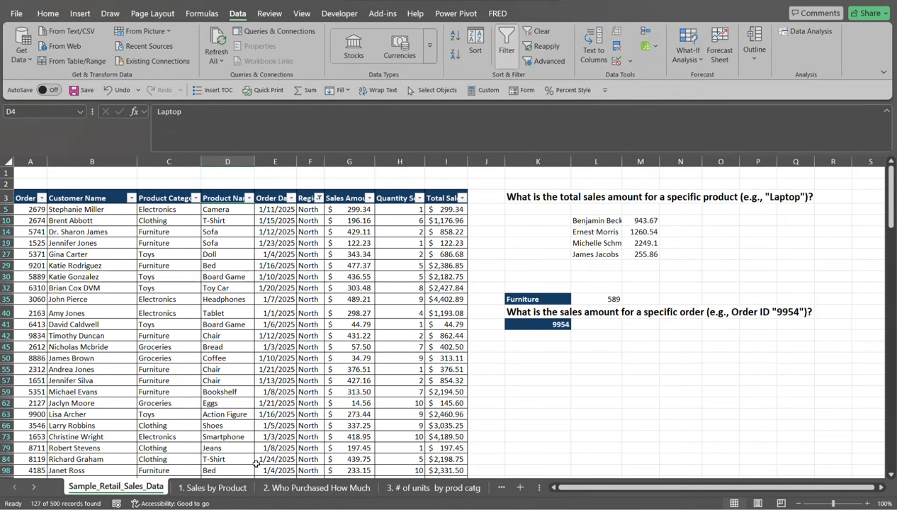
Step: Select all filtered Total Sale values from I5 down, including I401, to check the North region's total
left_click(439, 209)
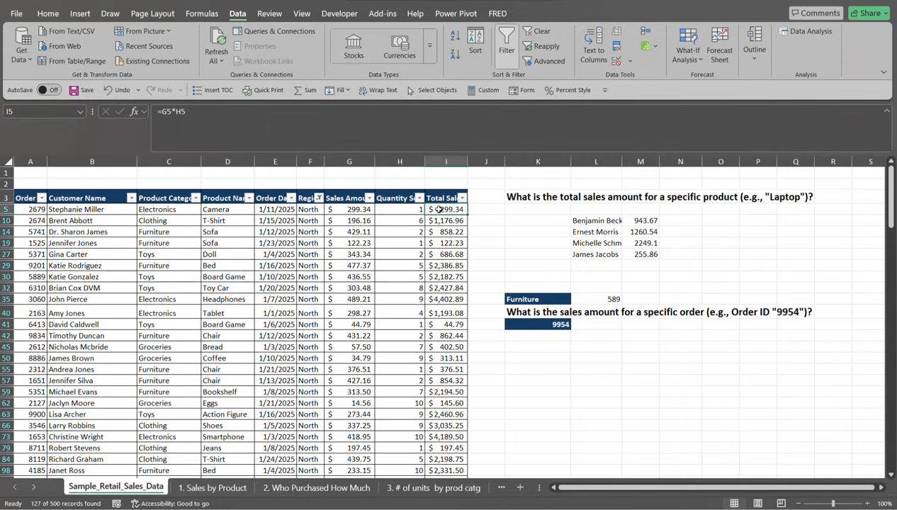
key("ctrl+shift+Down")
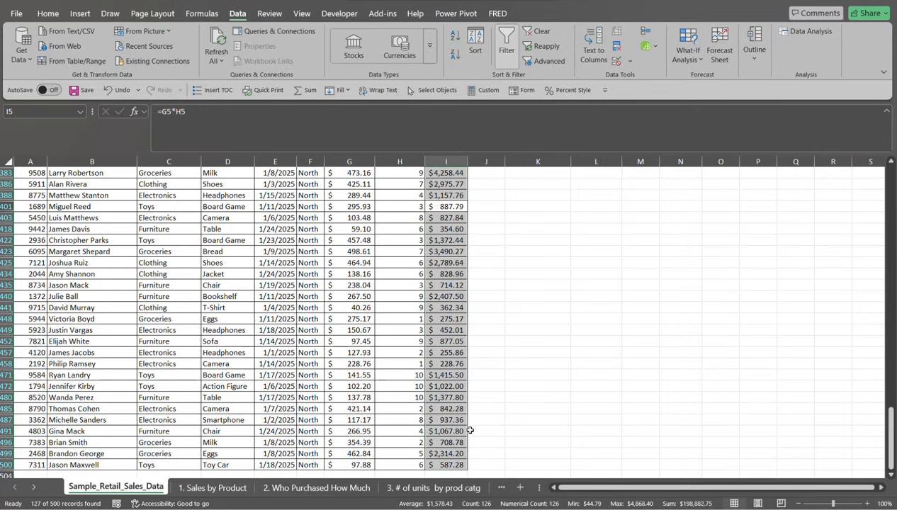
left_click(453, 218)
left_click(455, 206)
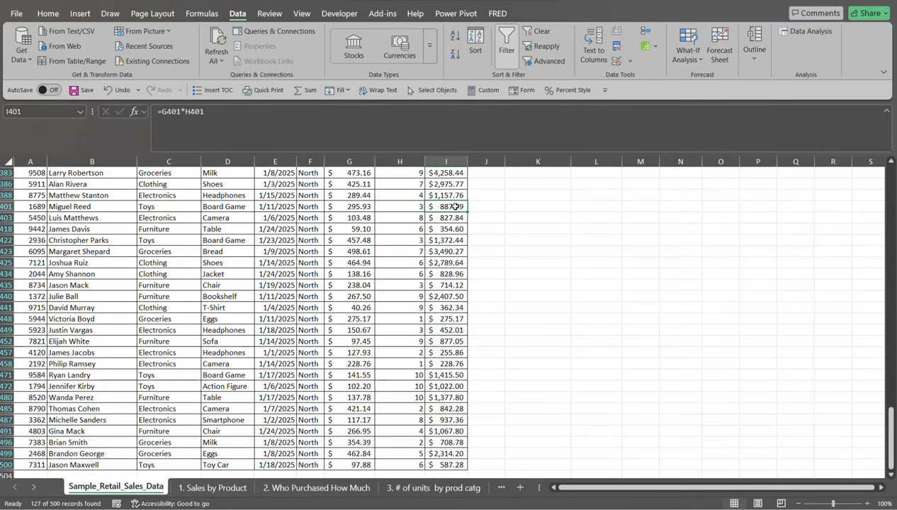
key("ctrl+Up")
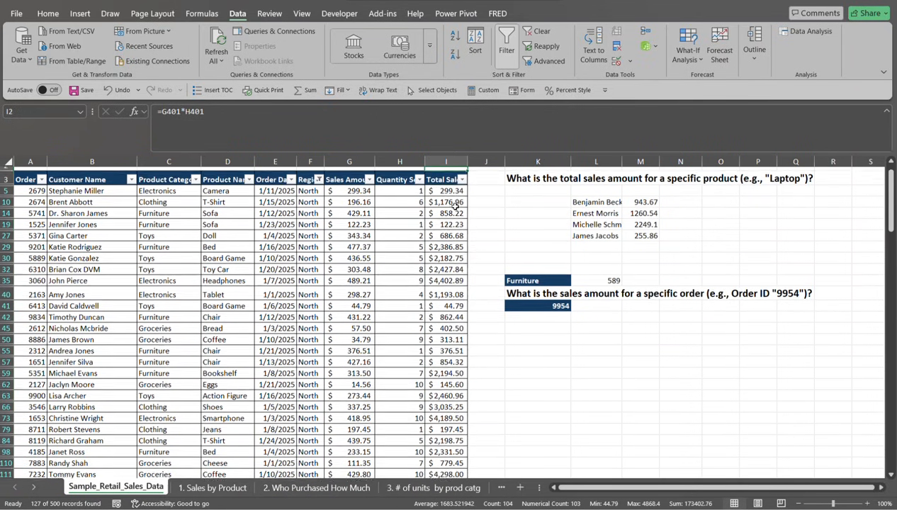
key("Down")
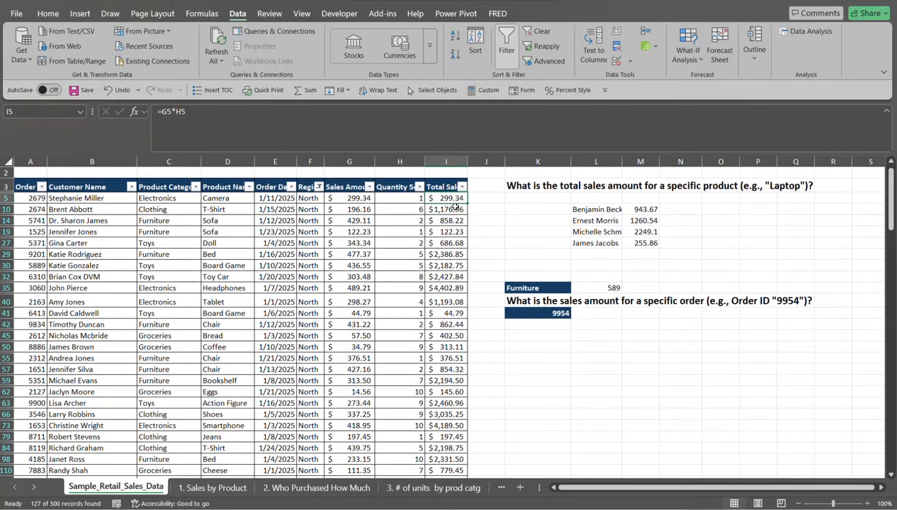
key("ctrl+shift+Down")
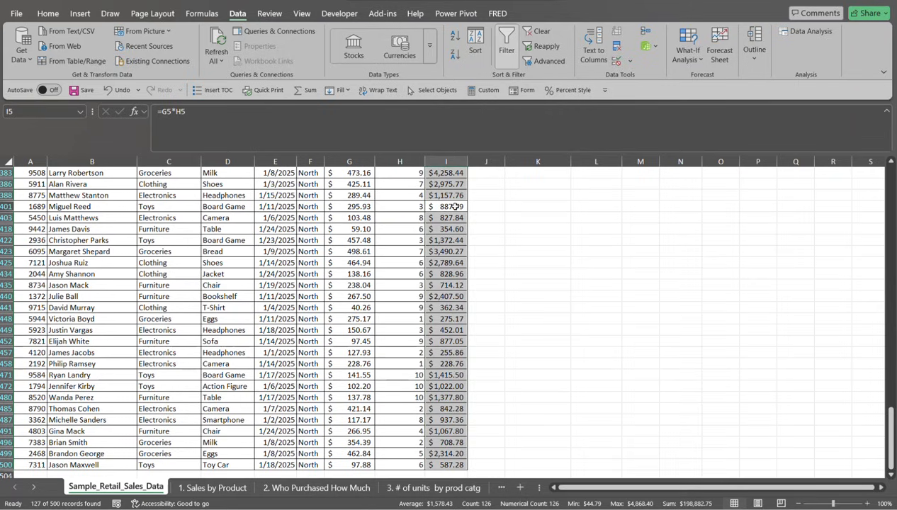
left_click(451, 208, "ctrl")
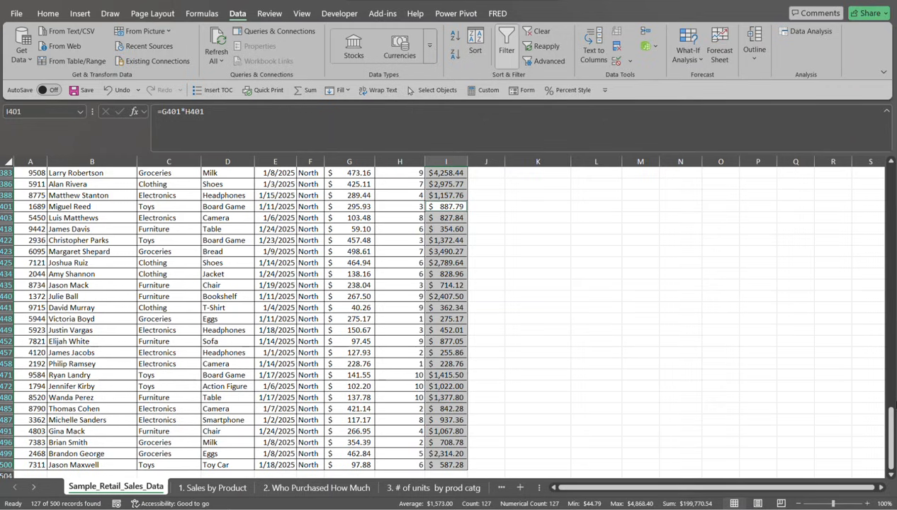
Step: Remove the filtering from the retail data table
left_click_drag(892, 423, 889, 153)
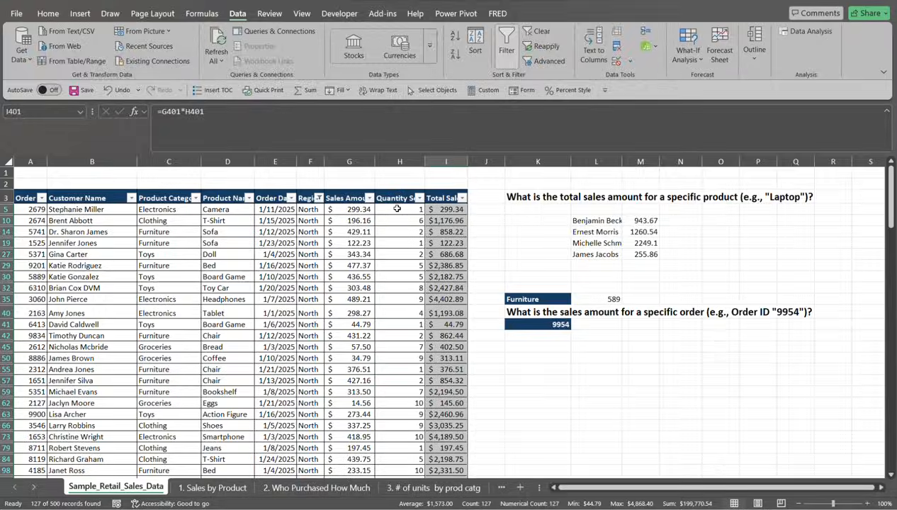
key("ctrl+shift+l")
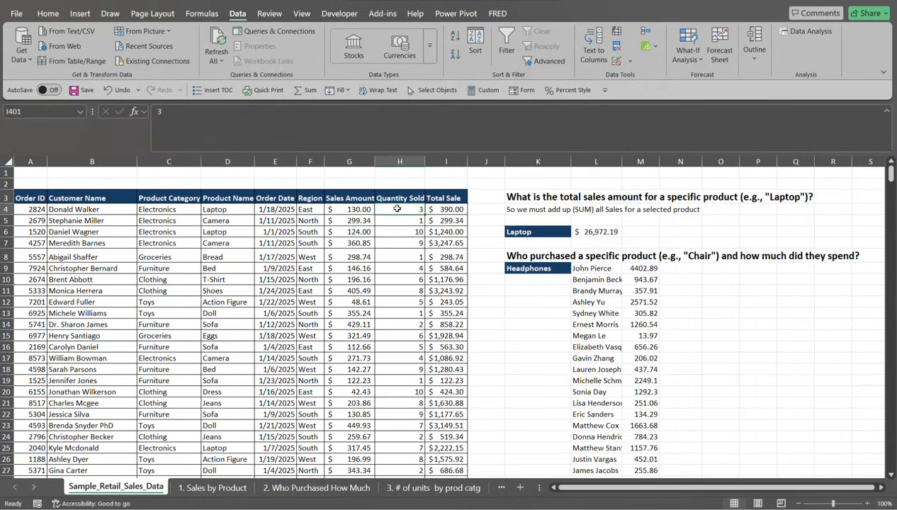
mouse_move(889, 184)
left_mouse_down()
mouse_move(892, 206)
mouse_move(891, 195)
left_mouse_up()
left_click(594, 268)
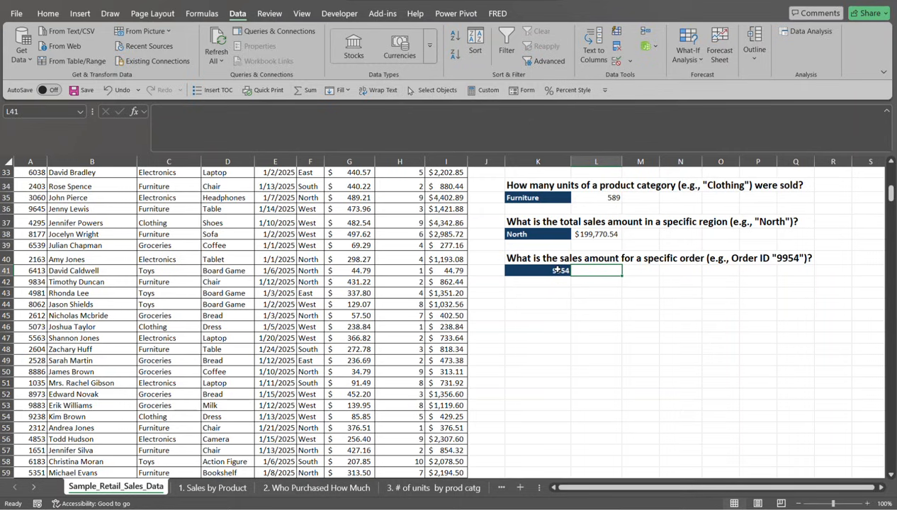
left_click(557, 269)
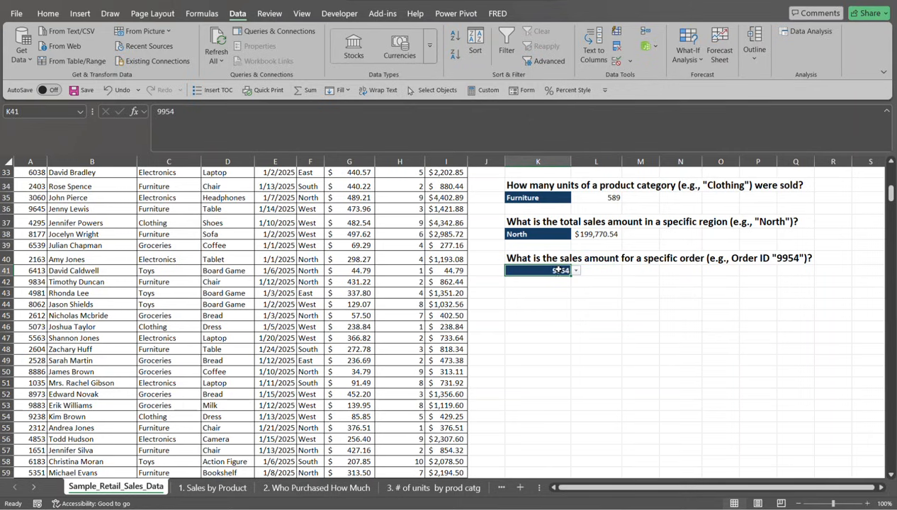
left_click(573, 270)
left_click(560, 270)
left_click(603, 270)
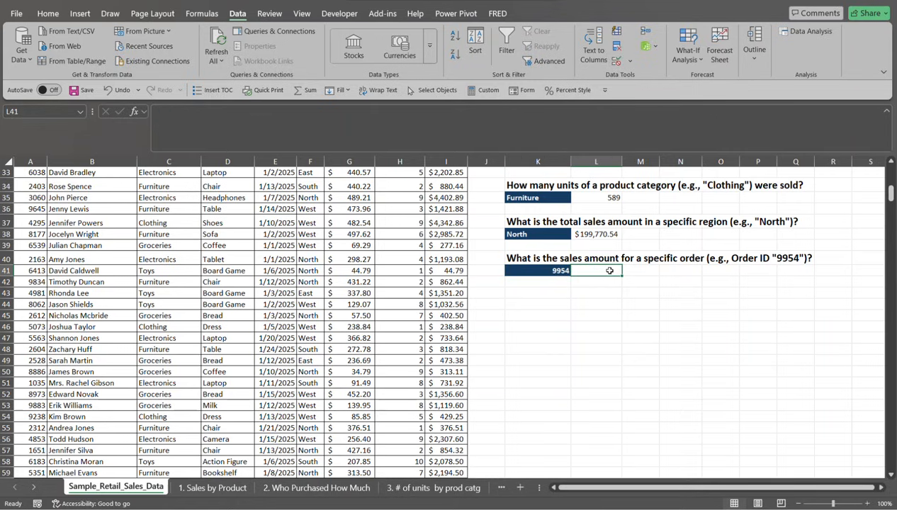
type("=sumif")
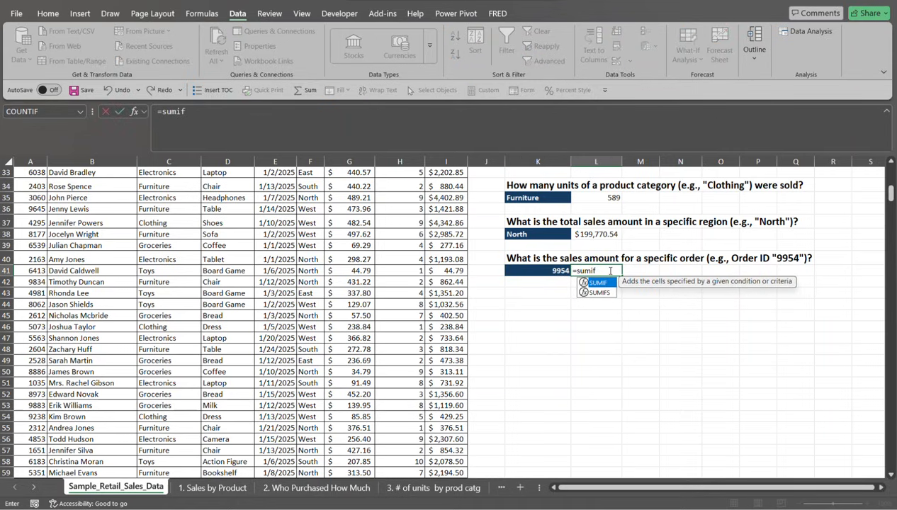
key("Tab")
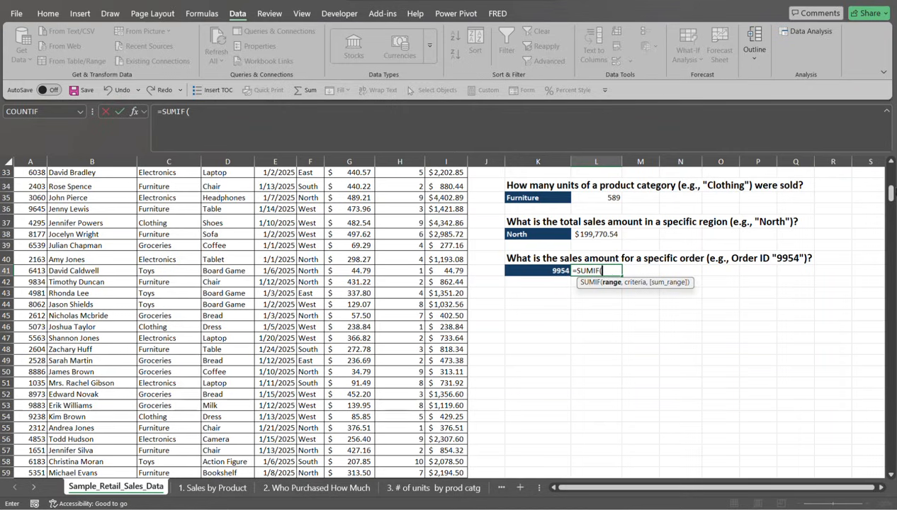
left_click(892, 195)
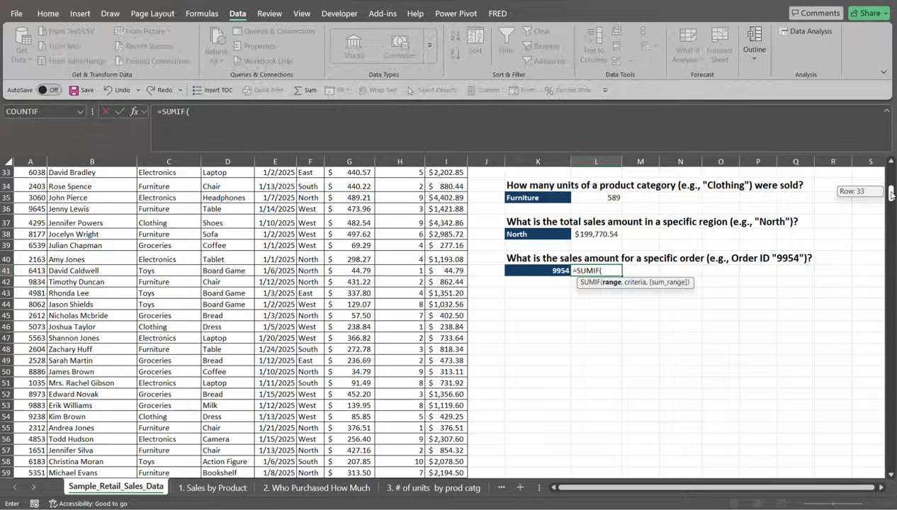
left_click_drag(891, 195, 891, 171)
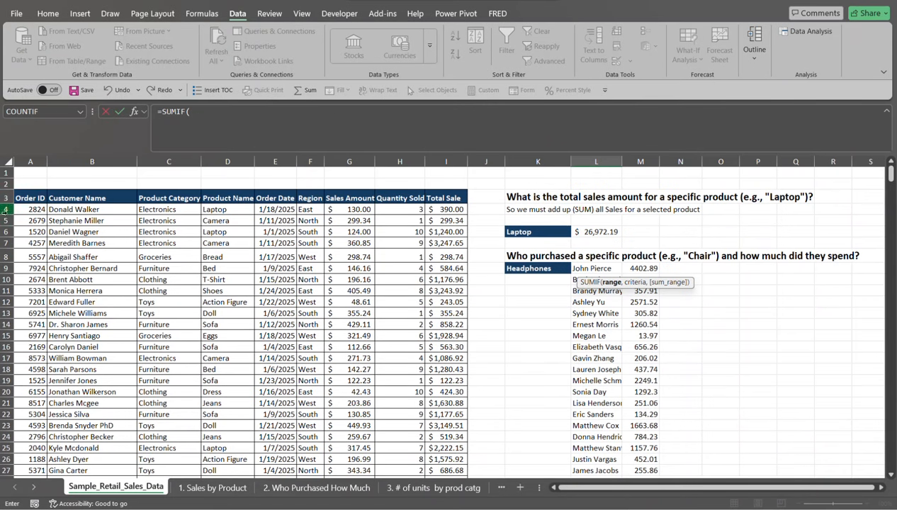
left_click(35, 210)
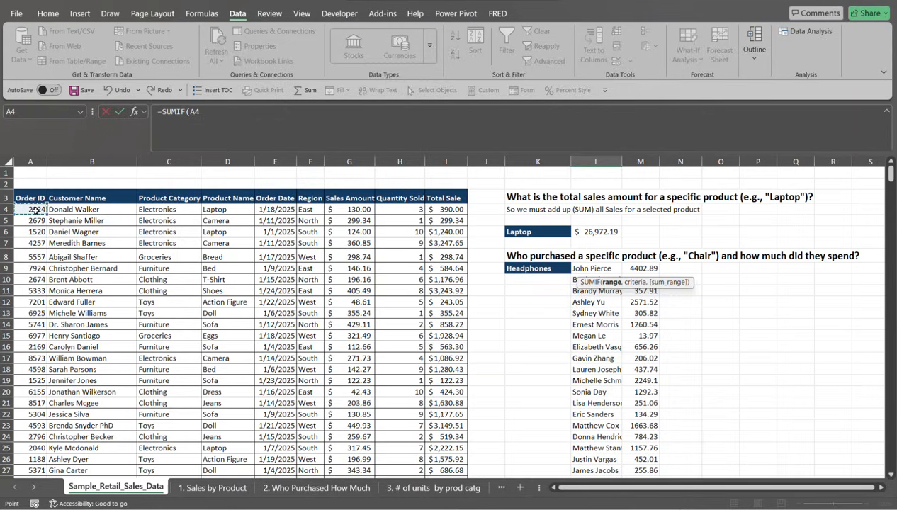
key("ctrl+Down")
left_click(35, 210)
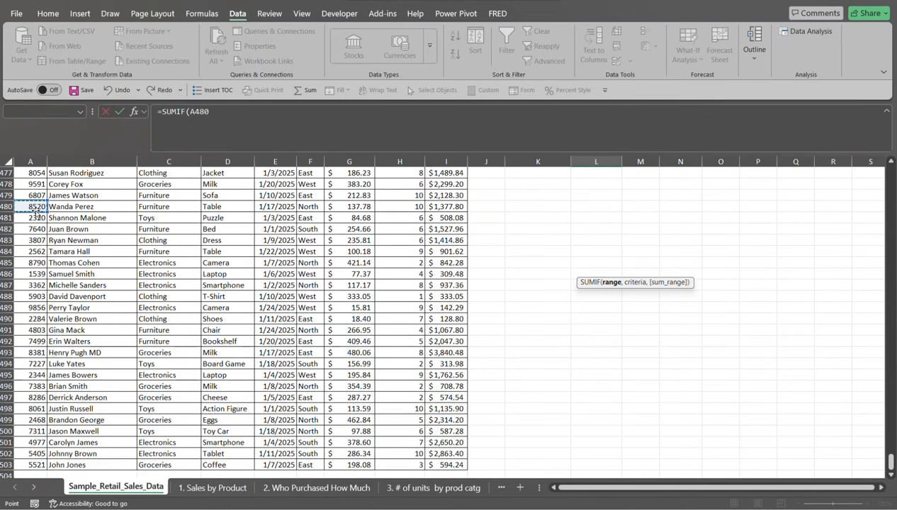
key("Escape")
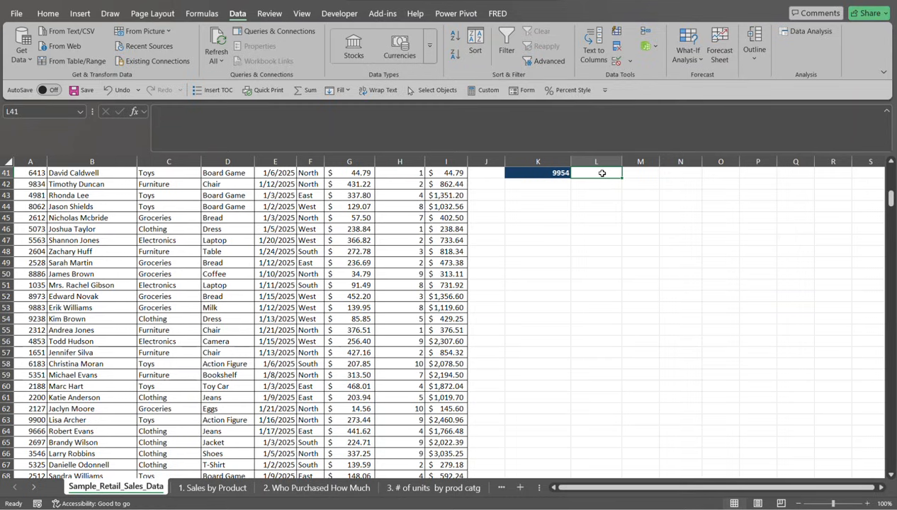
Step: Start a SUMIF formula in L41 with the Order ID data A4:A503 as its criteria range
type("=sumif")
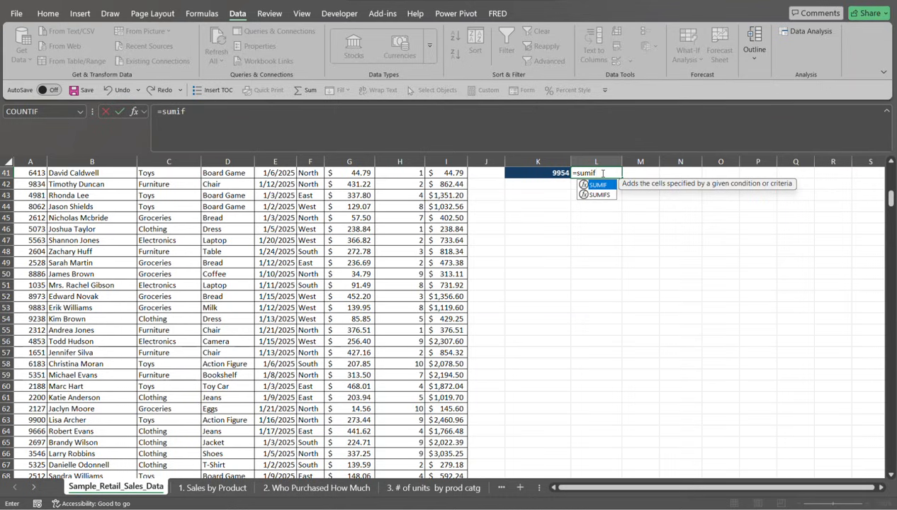
type("(")
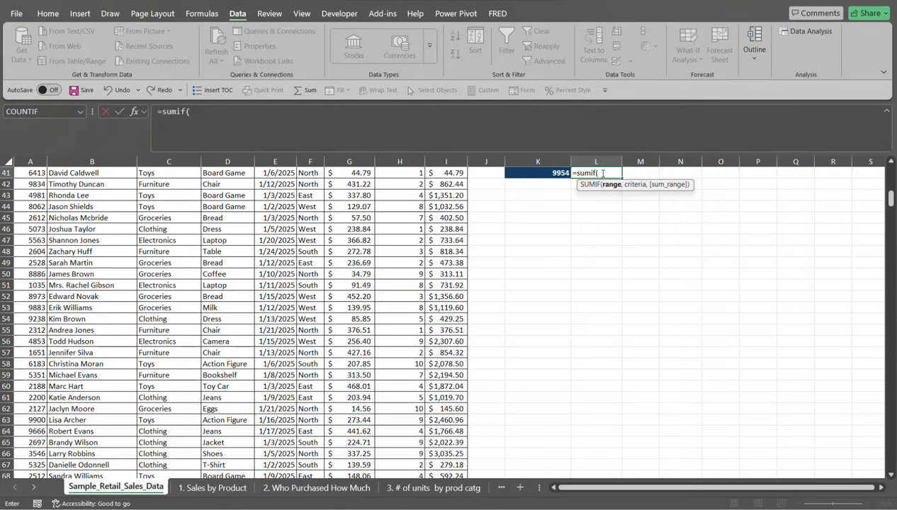
left_click(25, 199)
key("ctrl+Up")
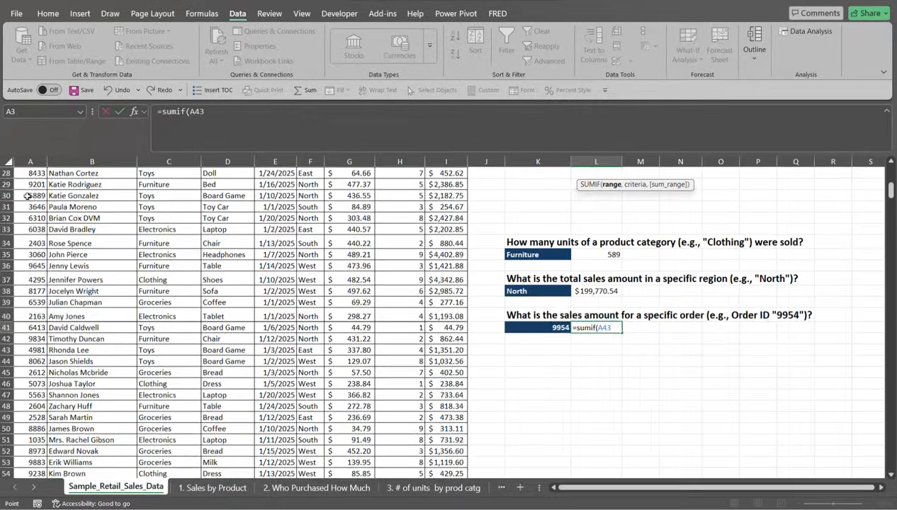
left_click(27, 197, "ctrl")
left_click(26, 191)
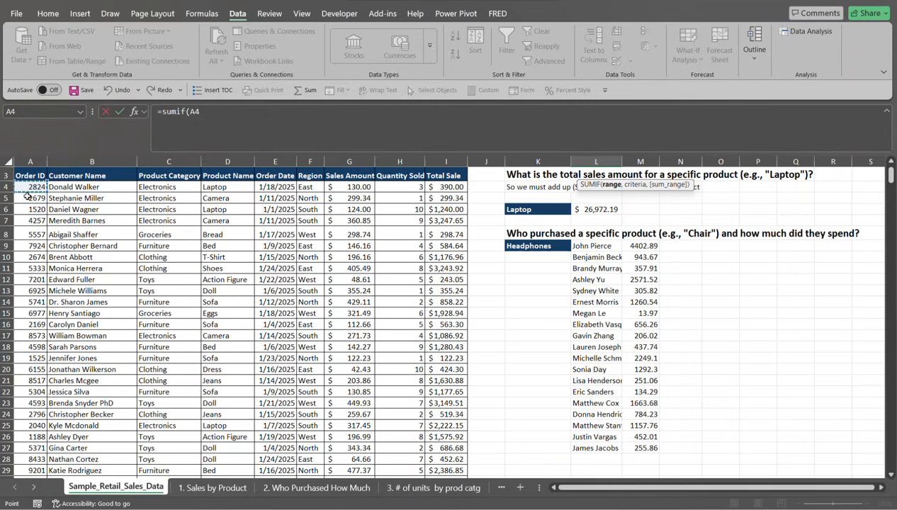
key("ctrl+shift+Down")
left_click(27, 196)
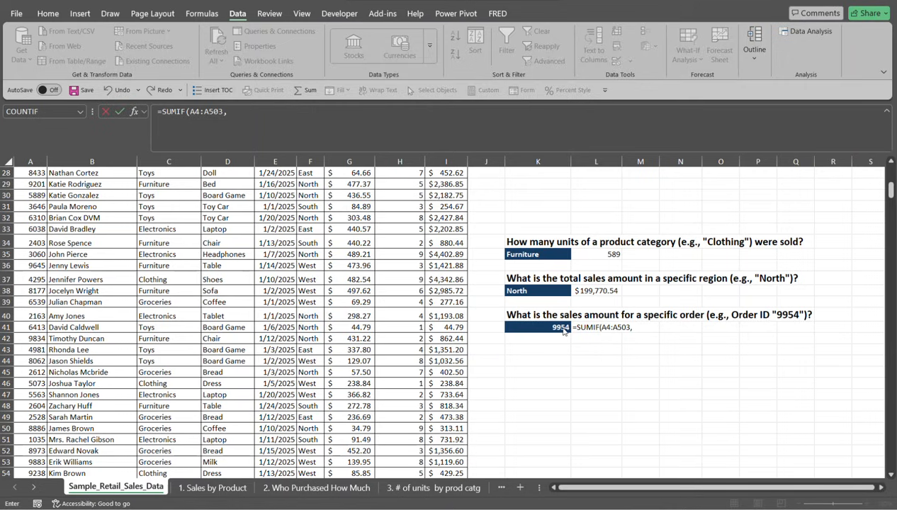
Step: Complete the SUMIF formula in L41 with K41 as the criterion and the Total Sale data I4:I503 as the sum range
left_click(562, 328)
left_click(560, 327)
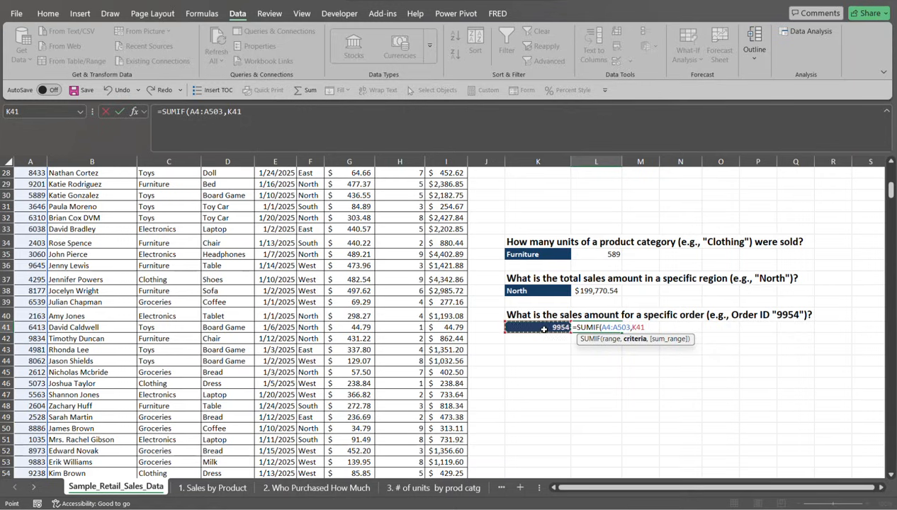
type(",")
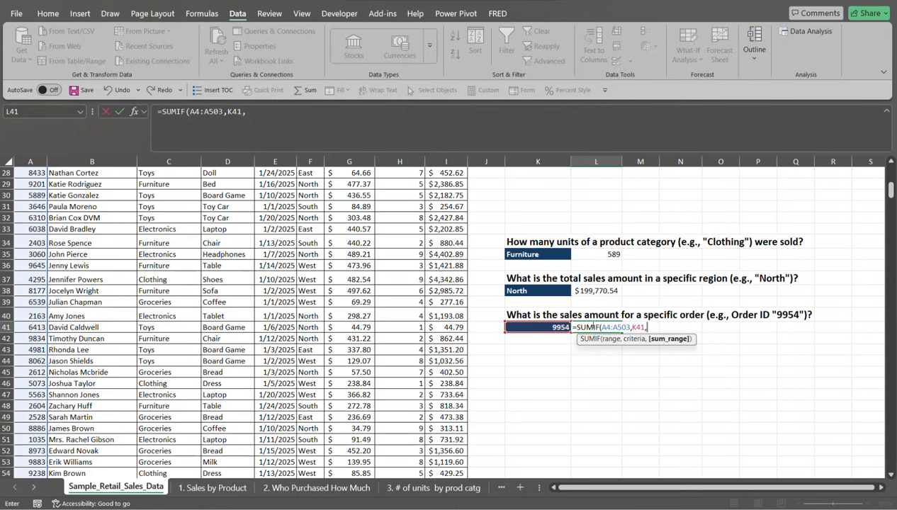
left_click(445, 197)
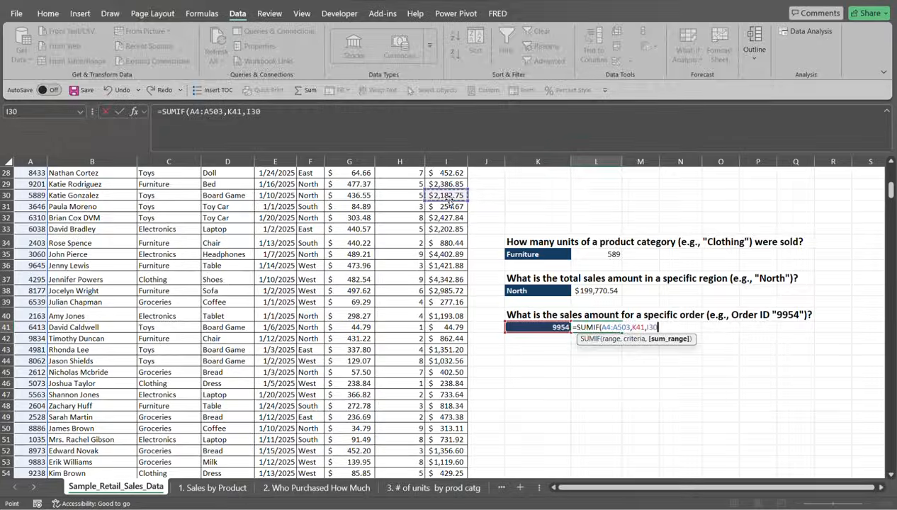
key("ctrl+Up")
key("Down")
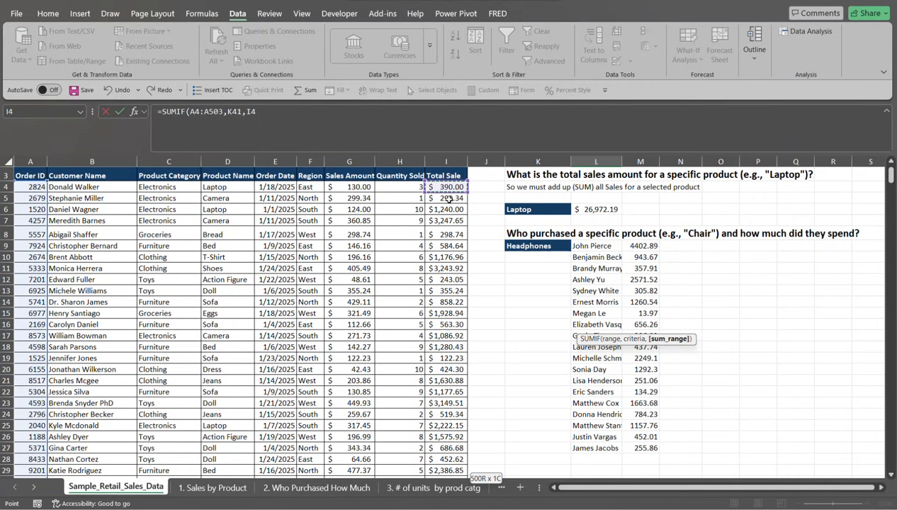
key("ctrl+shift+Down")
key("ctrl+BackSpace")
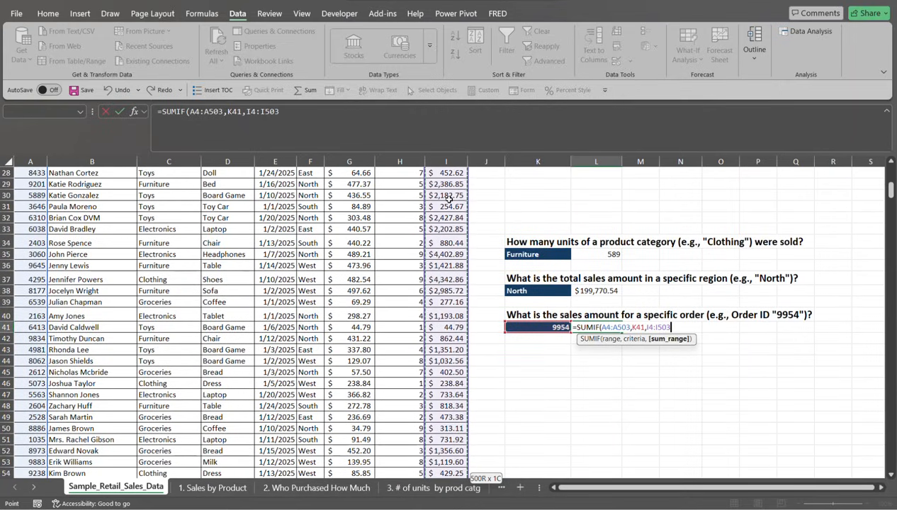
type(")")
key("Return")
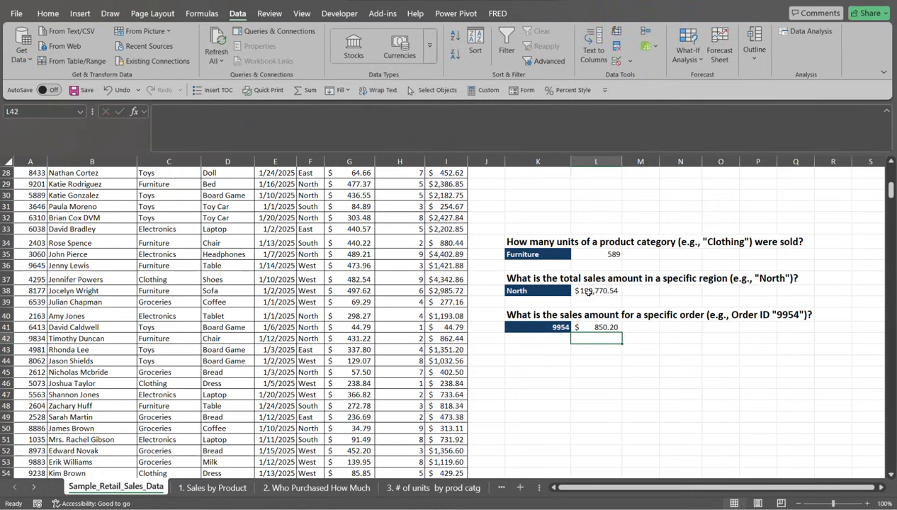
Step: Choose two other order IDs in succession from the list in K41 to test the order sales formula in L41
left_click(554, 329)
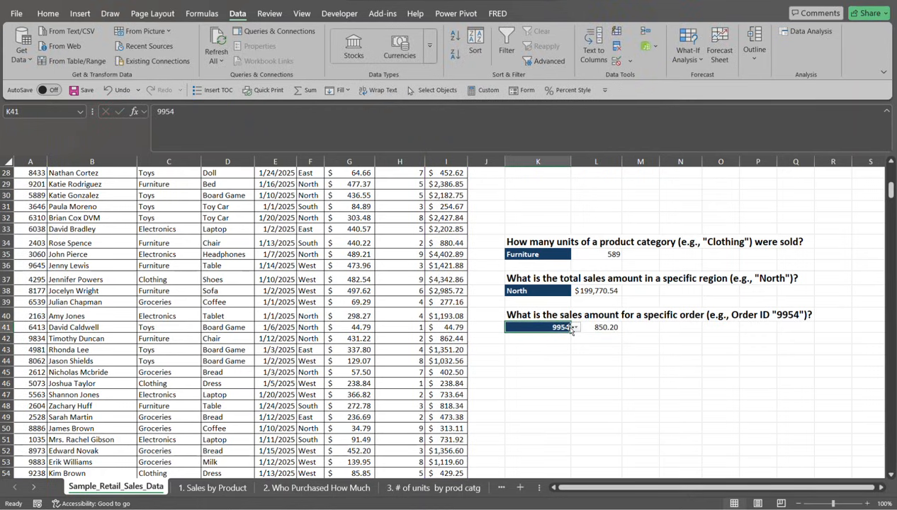
left_click(575, 328)
left_click(562, 348)
left_click(580, 330)
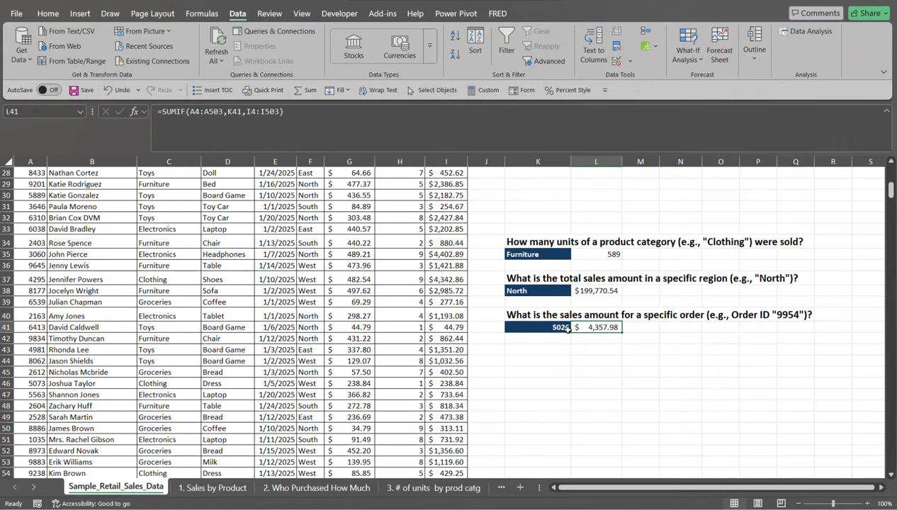
left_click(563, 328)
left_click(575, 327)
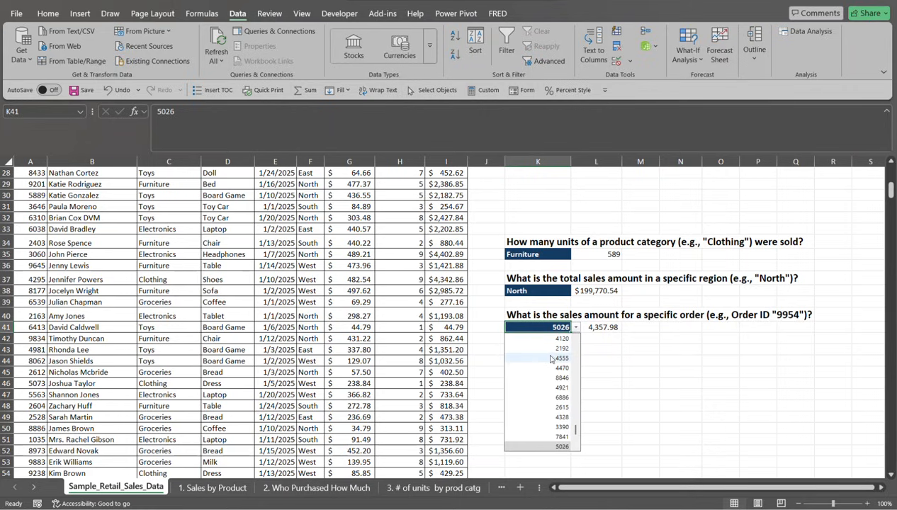
left_click(552, 355)
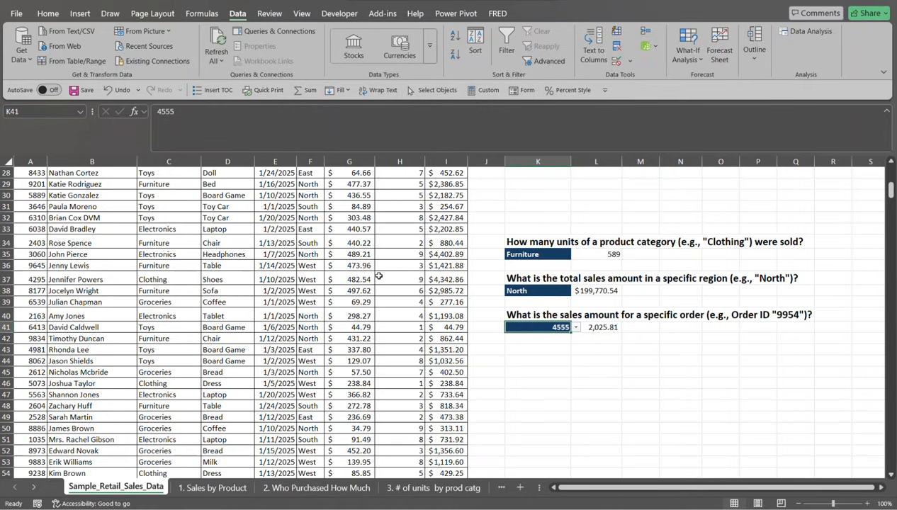
Step: Review the business reasons on the "1. Sales by Product" and "2. Who Purchased How Much" sheets
left_click(192, 489)
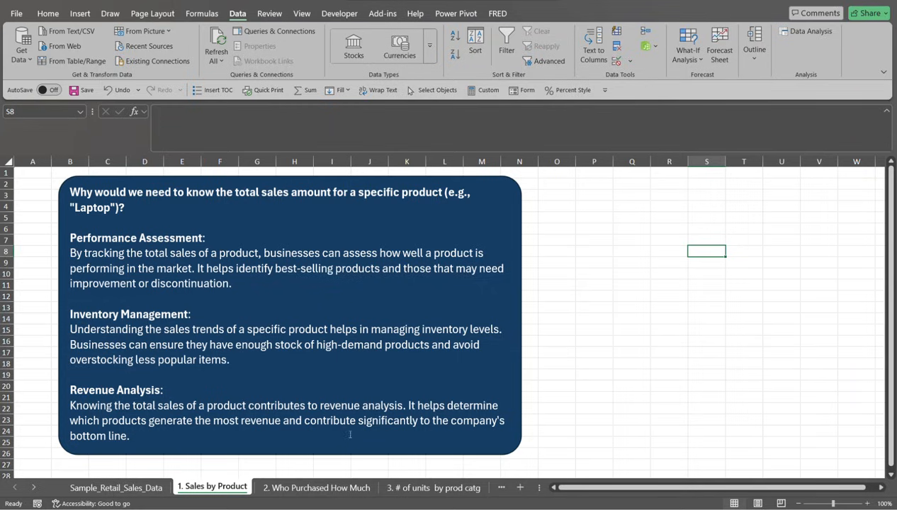
left_click(353, 490)
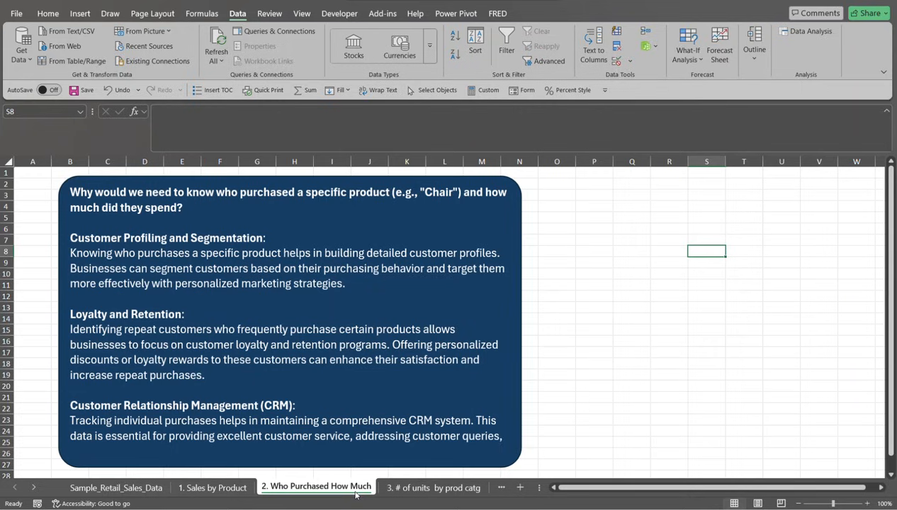